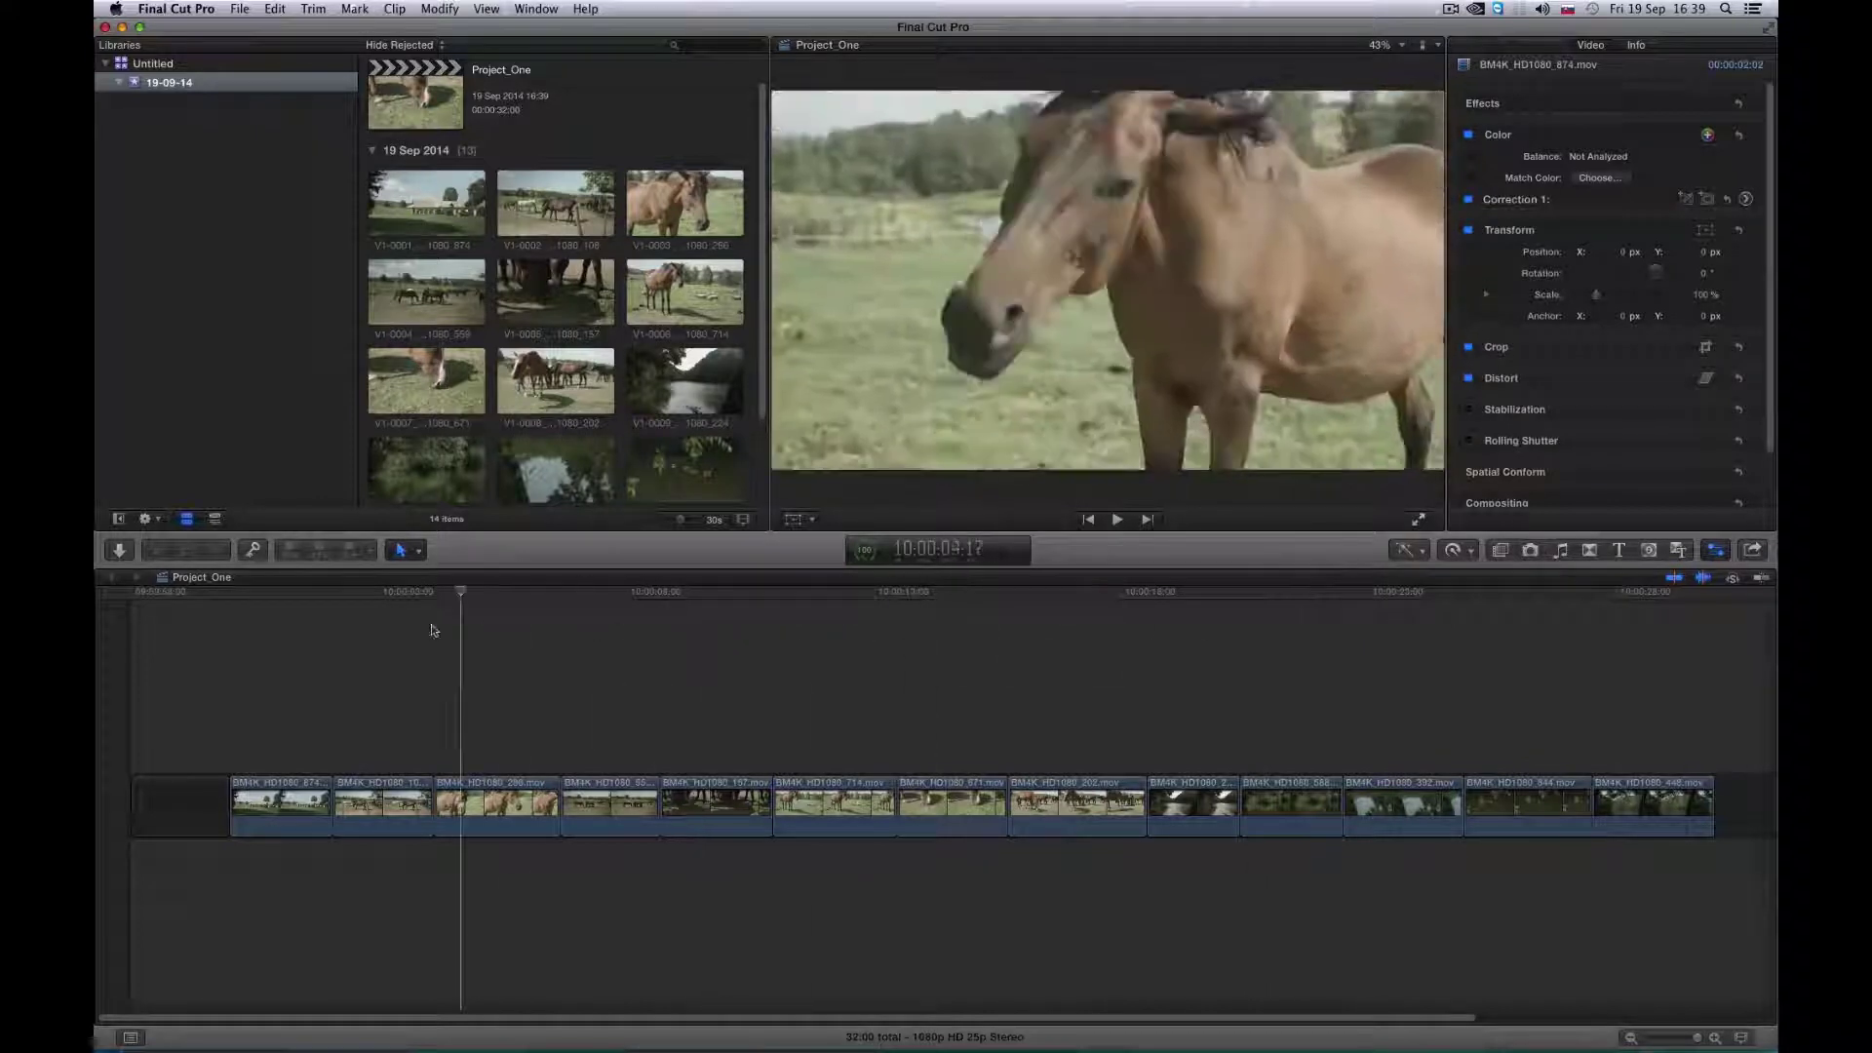
Play and skim Project_One's timeline, checking clips BM4K_HD1080_286.mov and BM4K_HD1080_224.mov
click(226, 631)
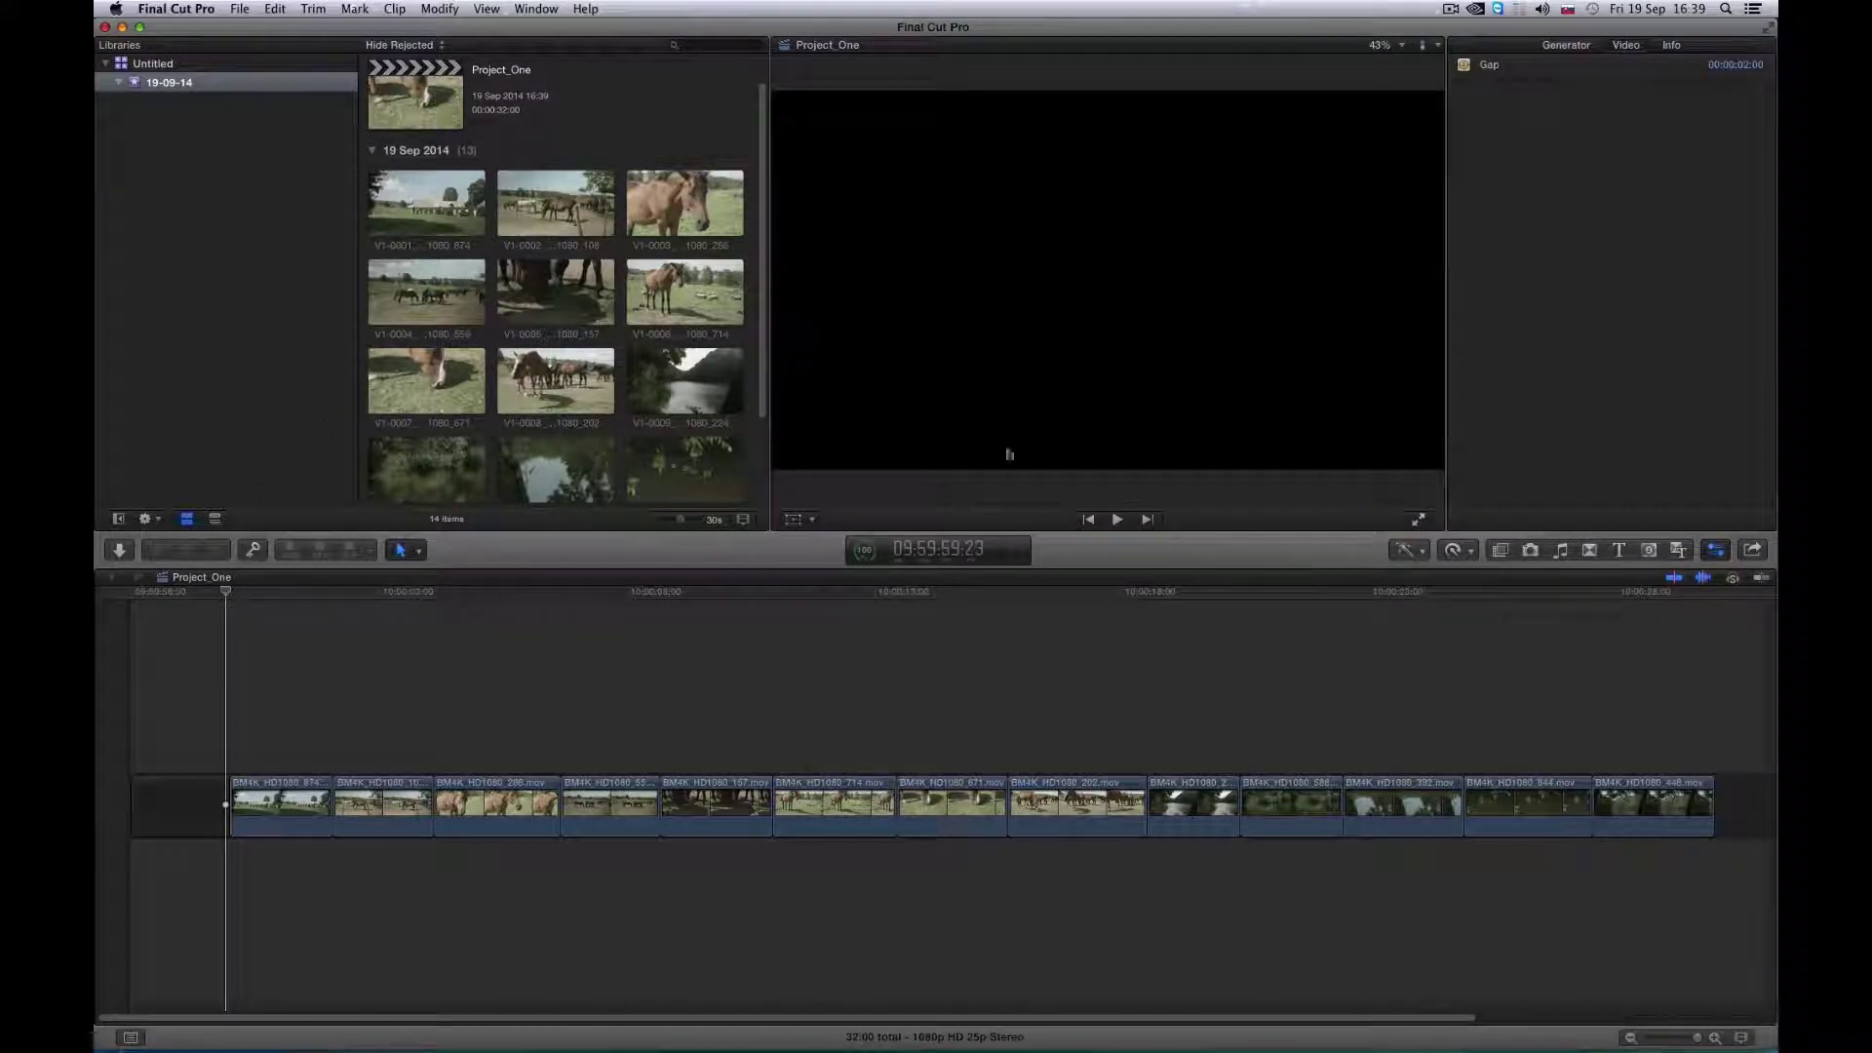
click(1120, 520)
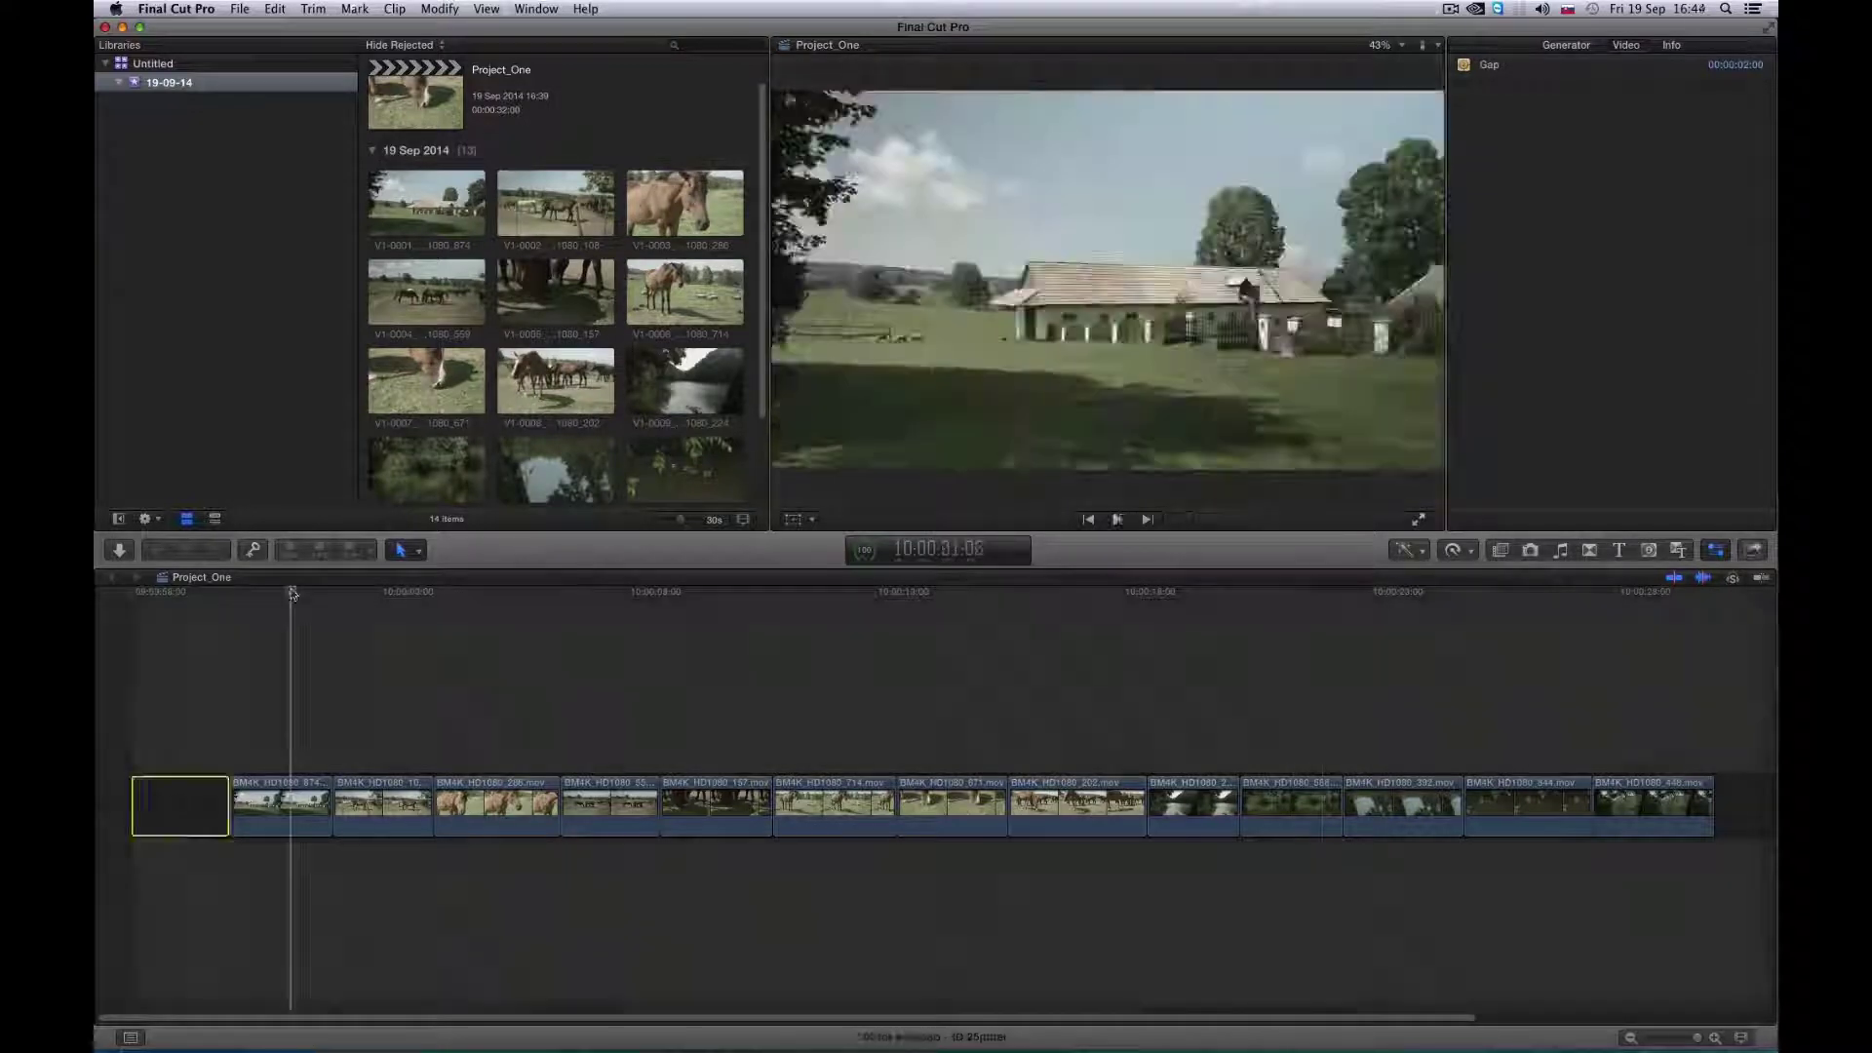
click(522, 800)
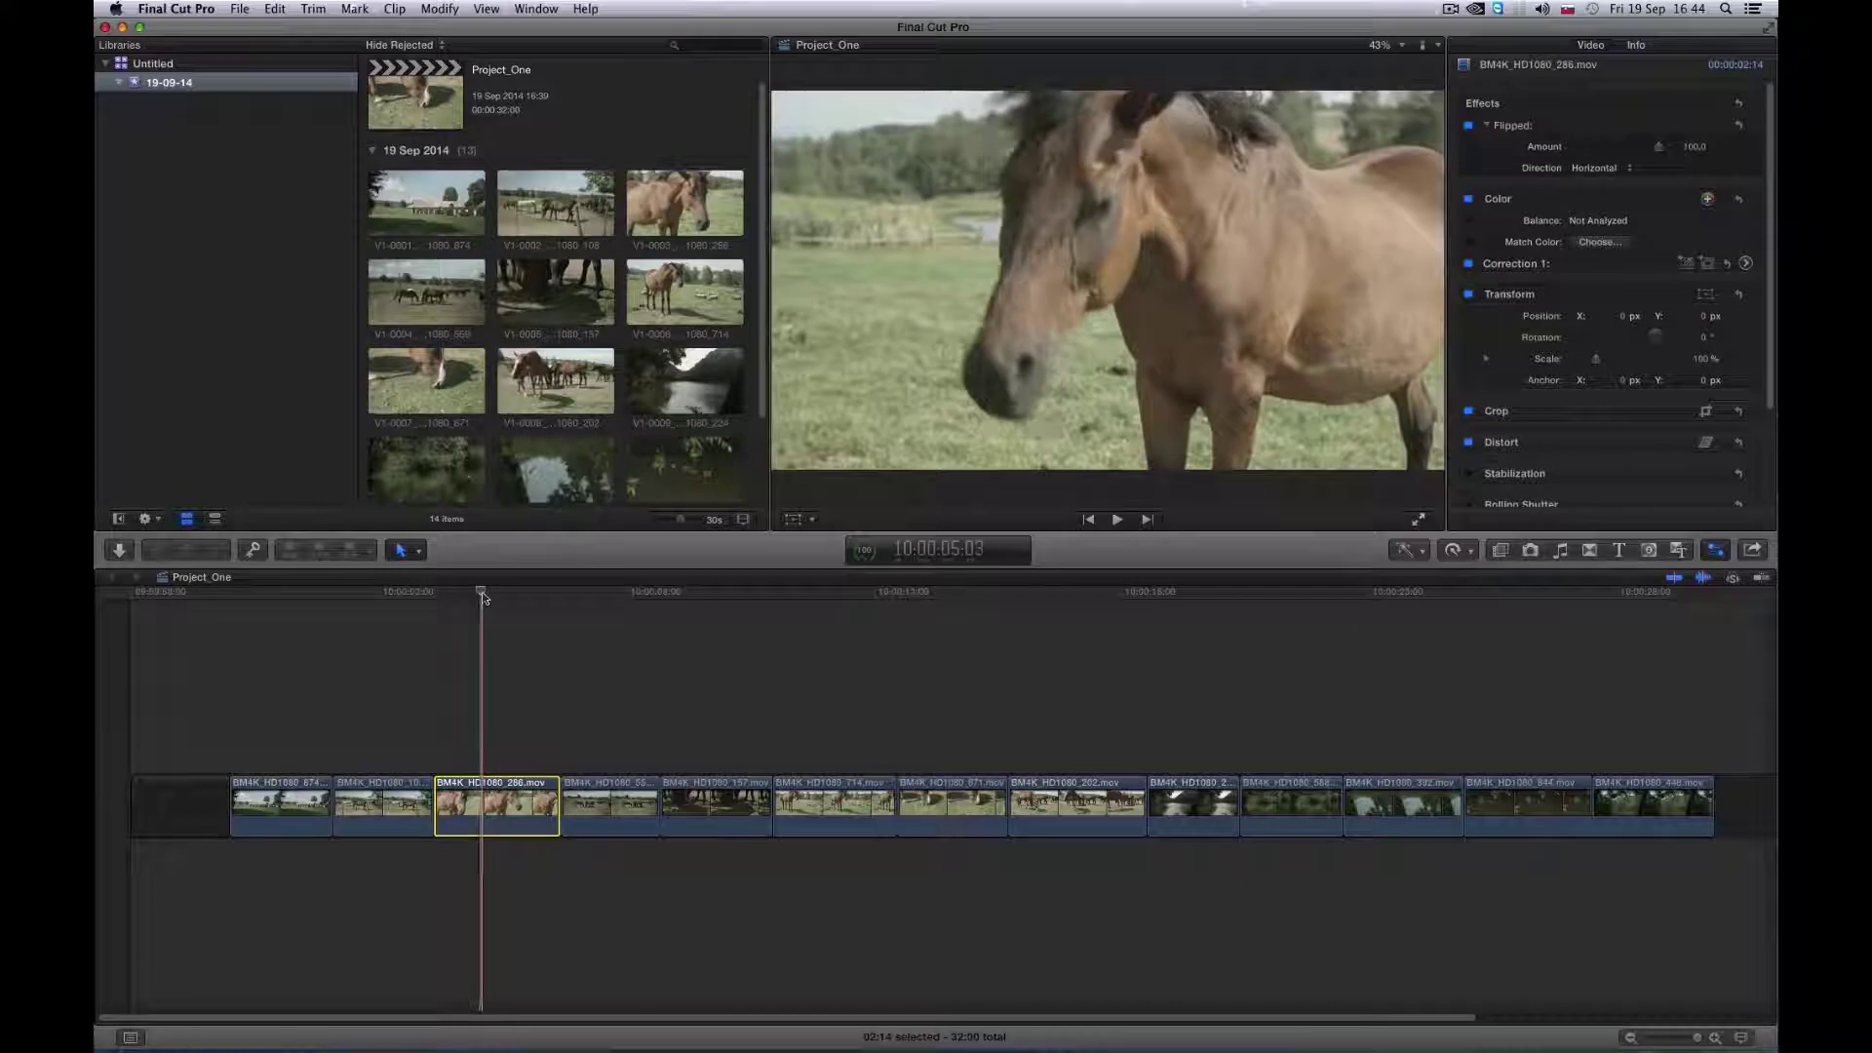
drag(481, 592, 1159, 629)
click(1177, 804)
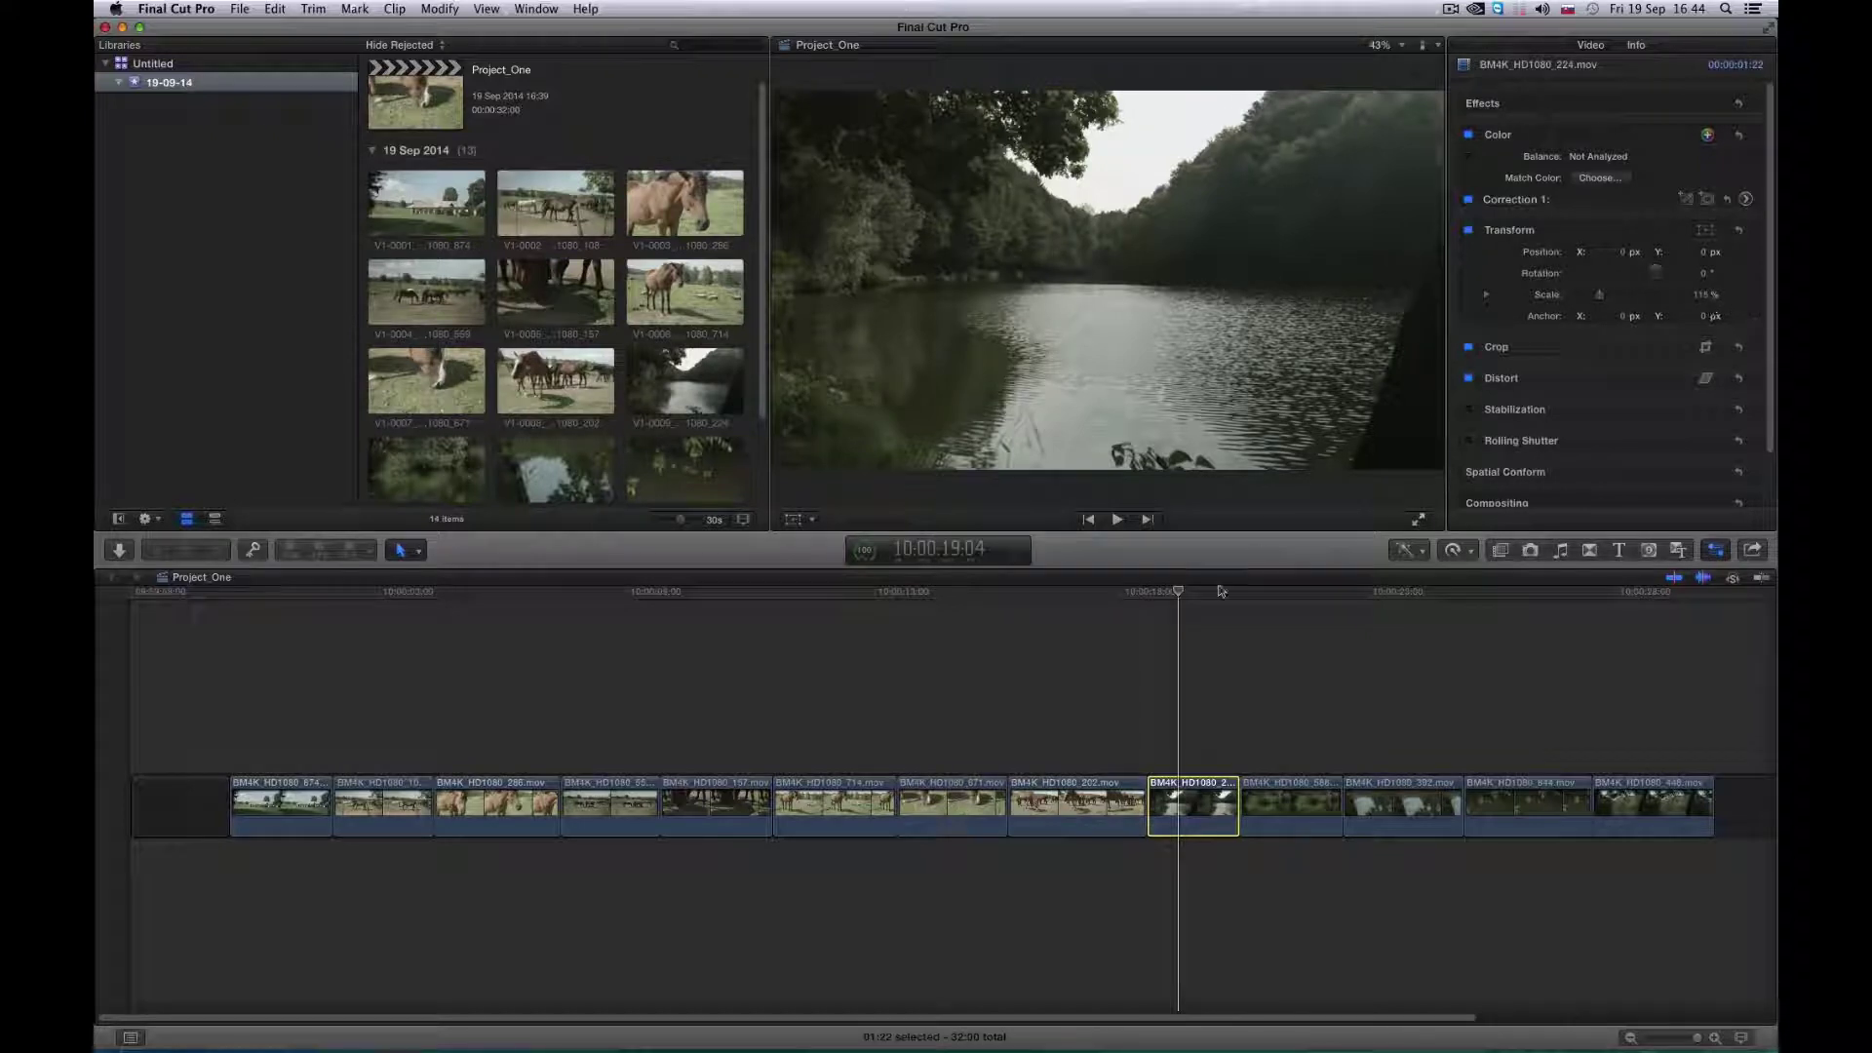
drag(1177, 592, 274, 591)
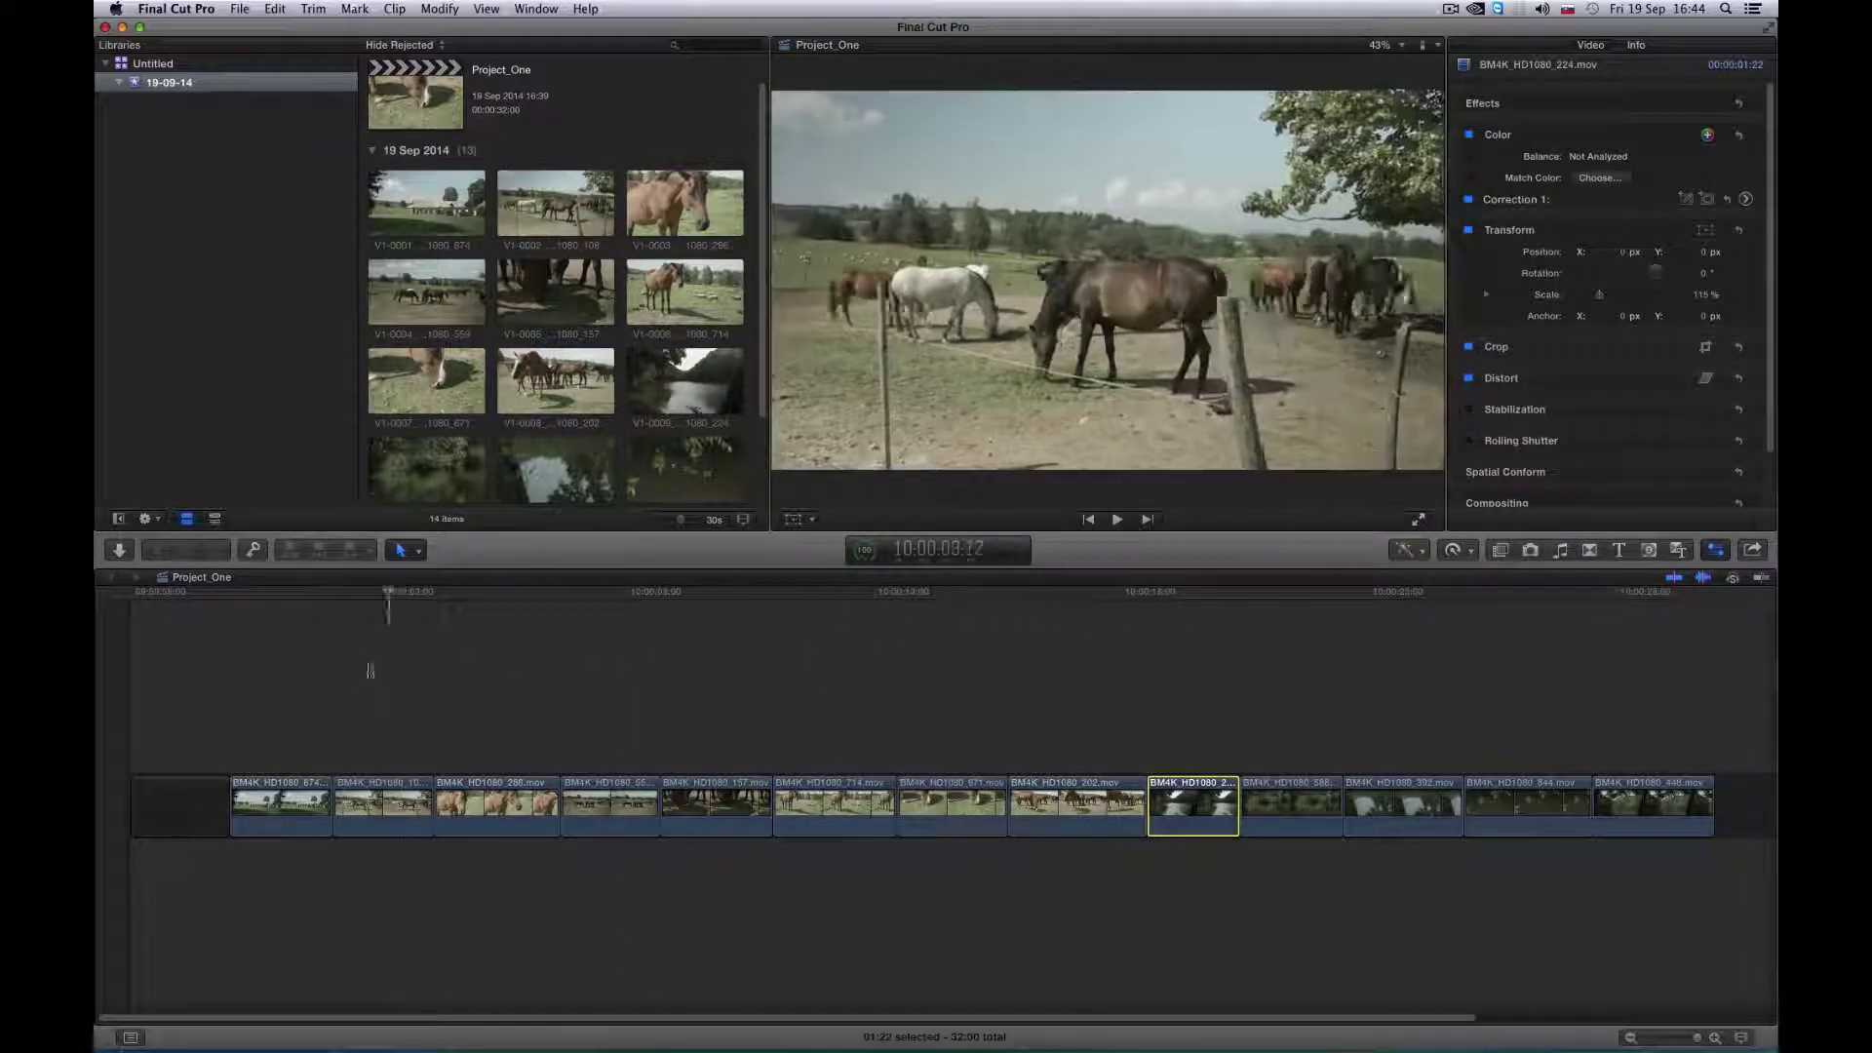
click(206, 799)
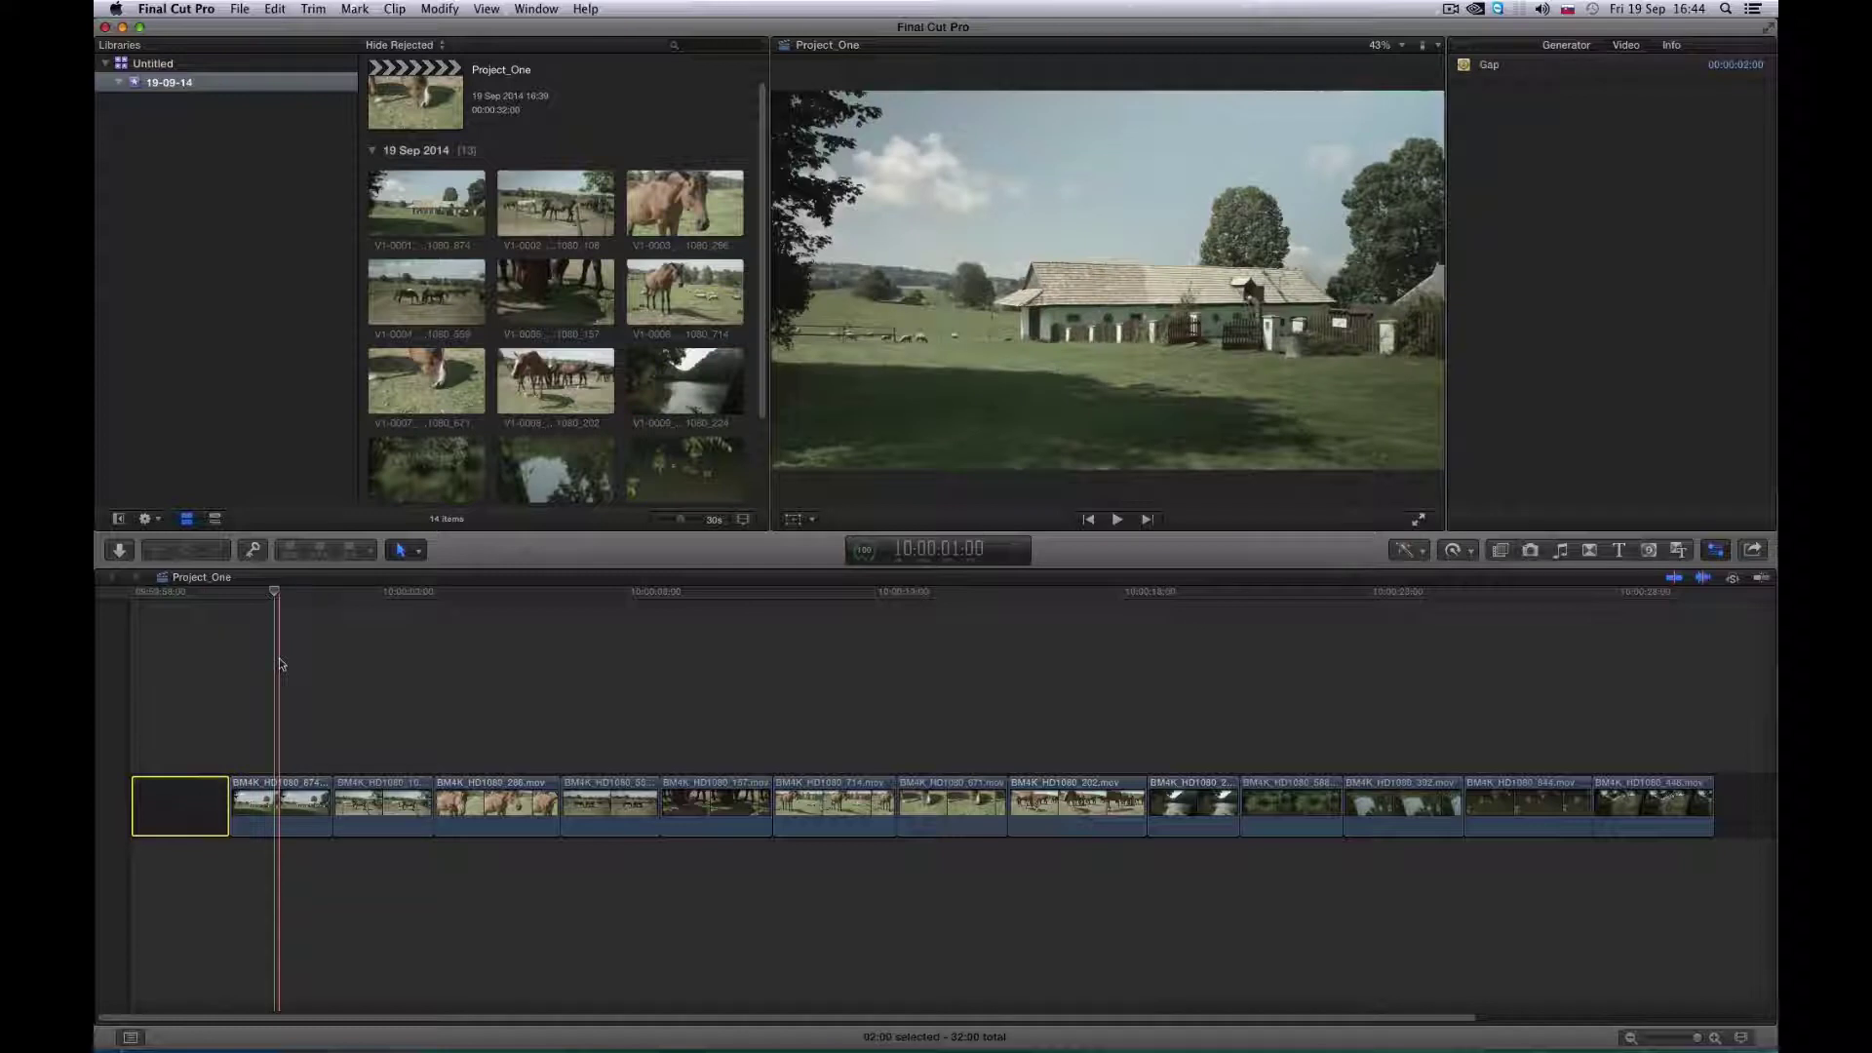
click(246, 582)
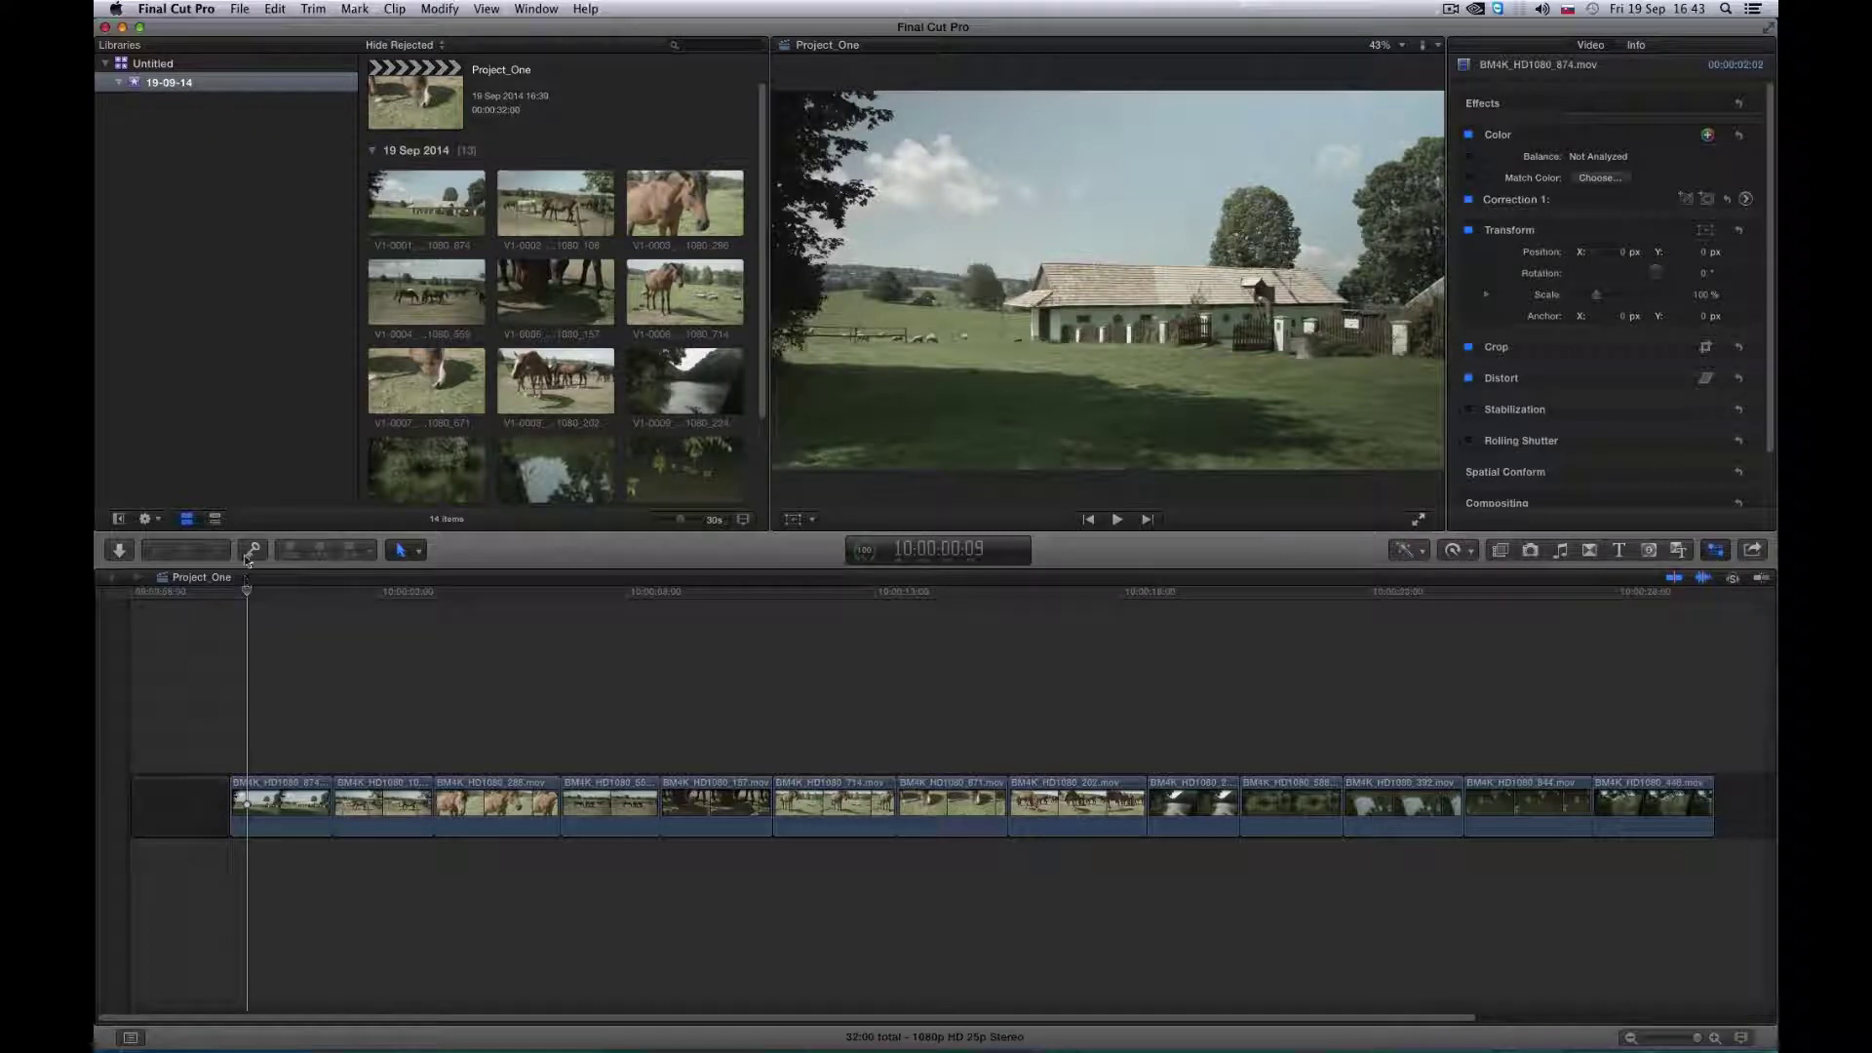
Export Project_One as Project_One.fcpxml into a newly created folder named xml
click(239, 11)
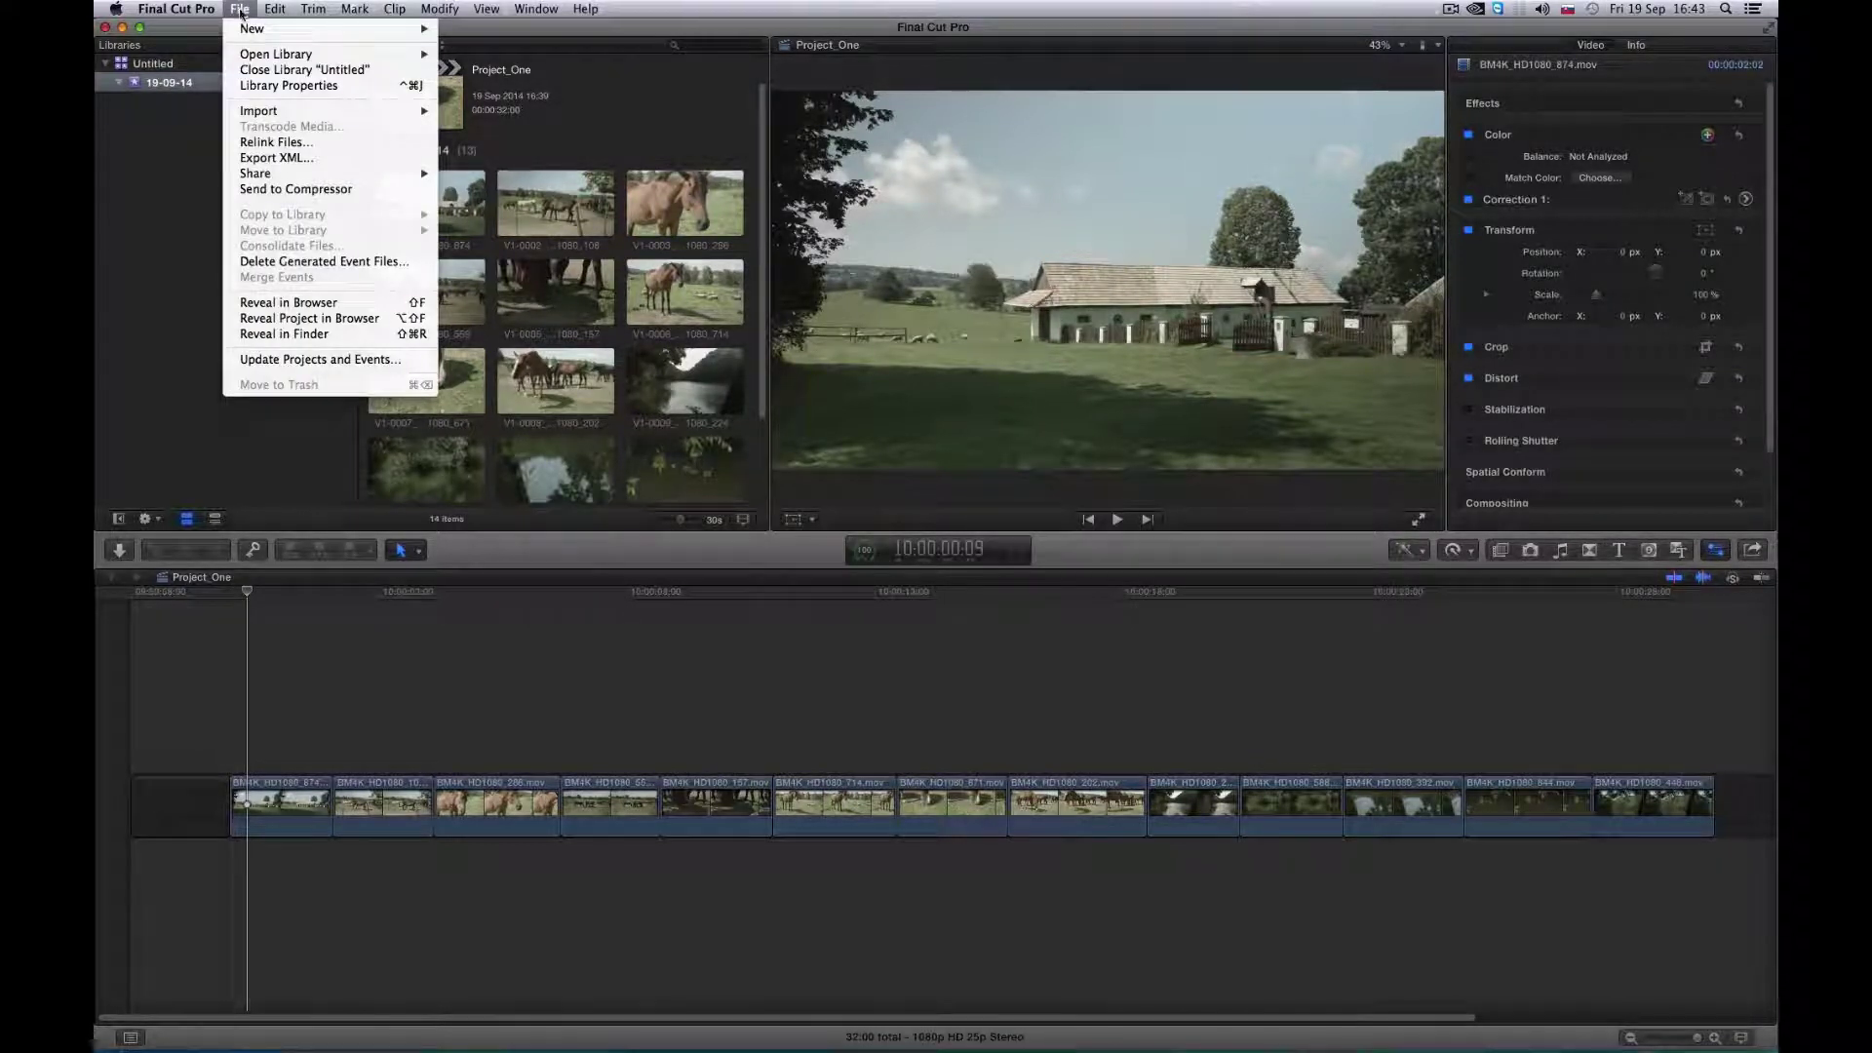
click(256, 158)
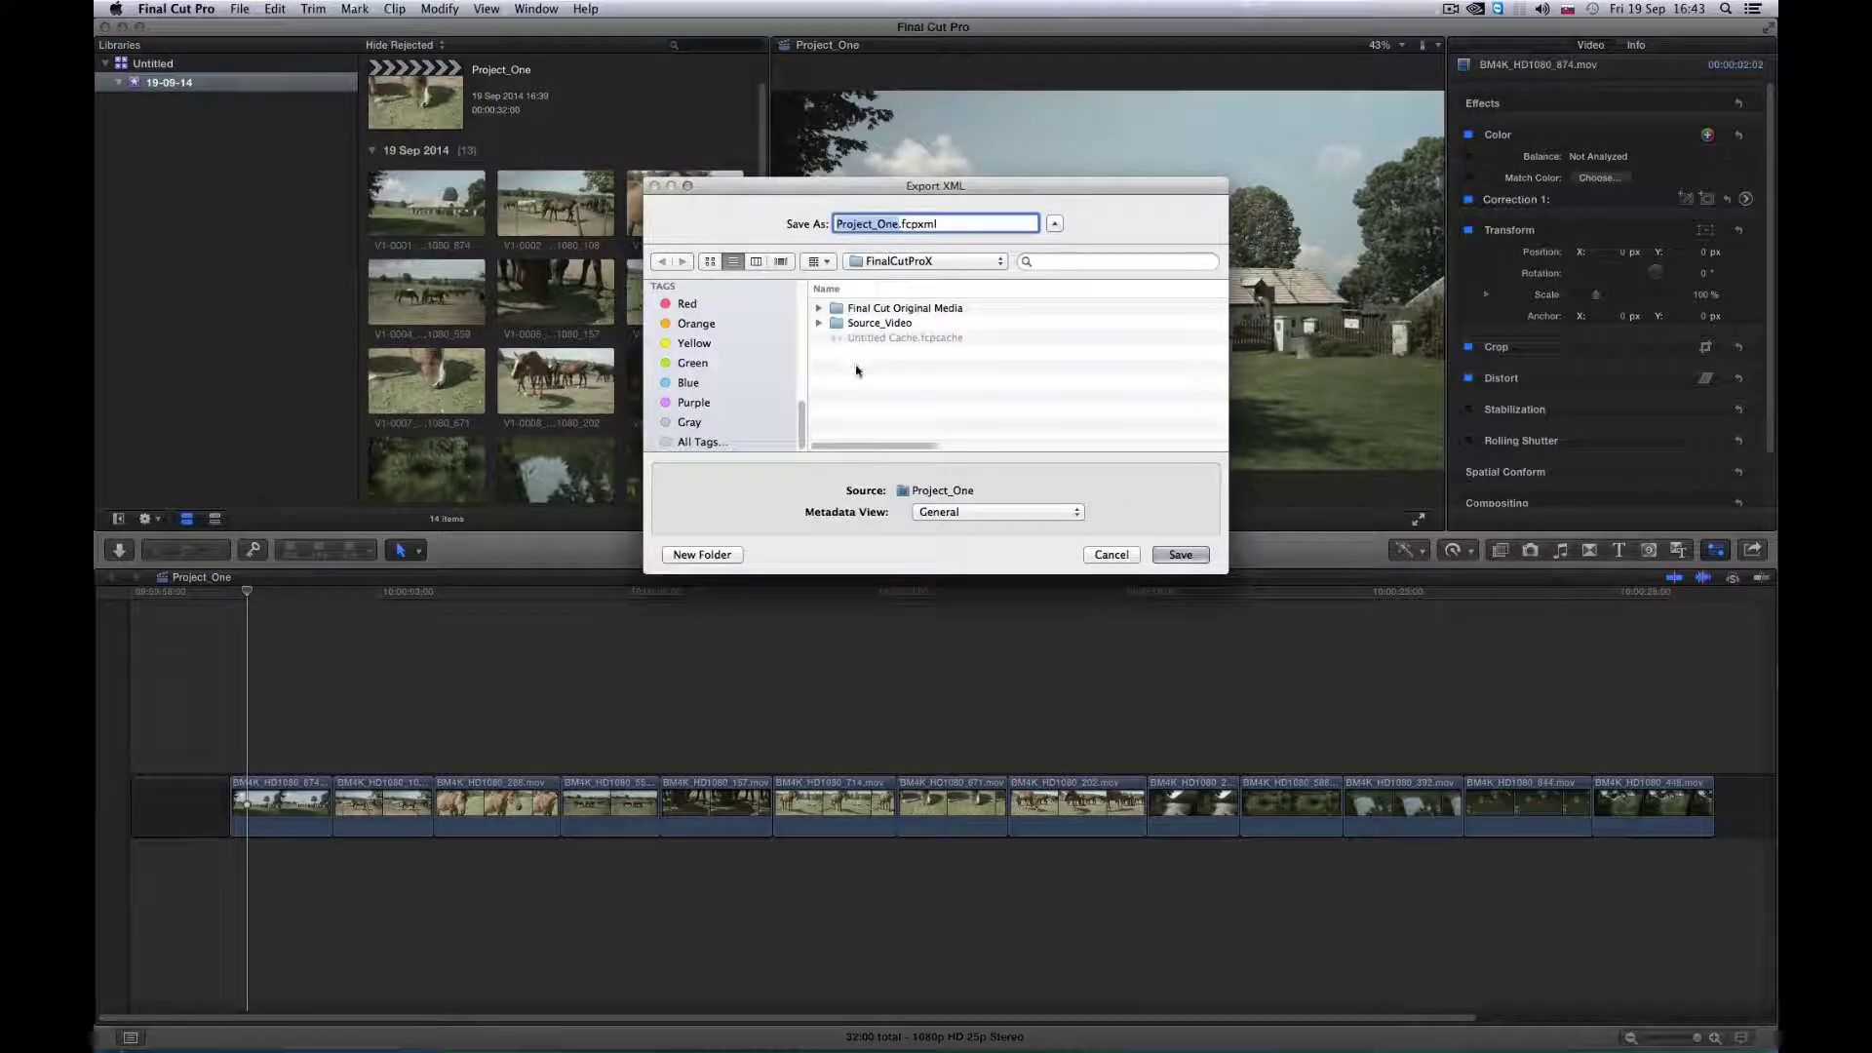
click(728, 566)
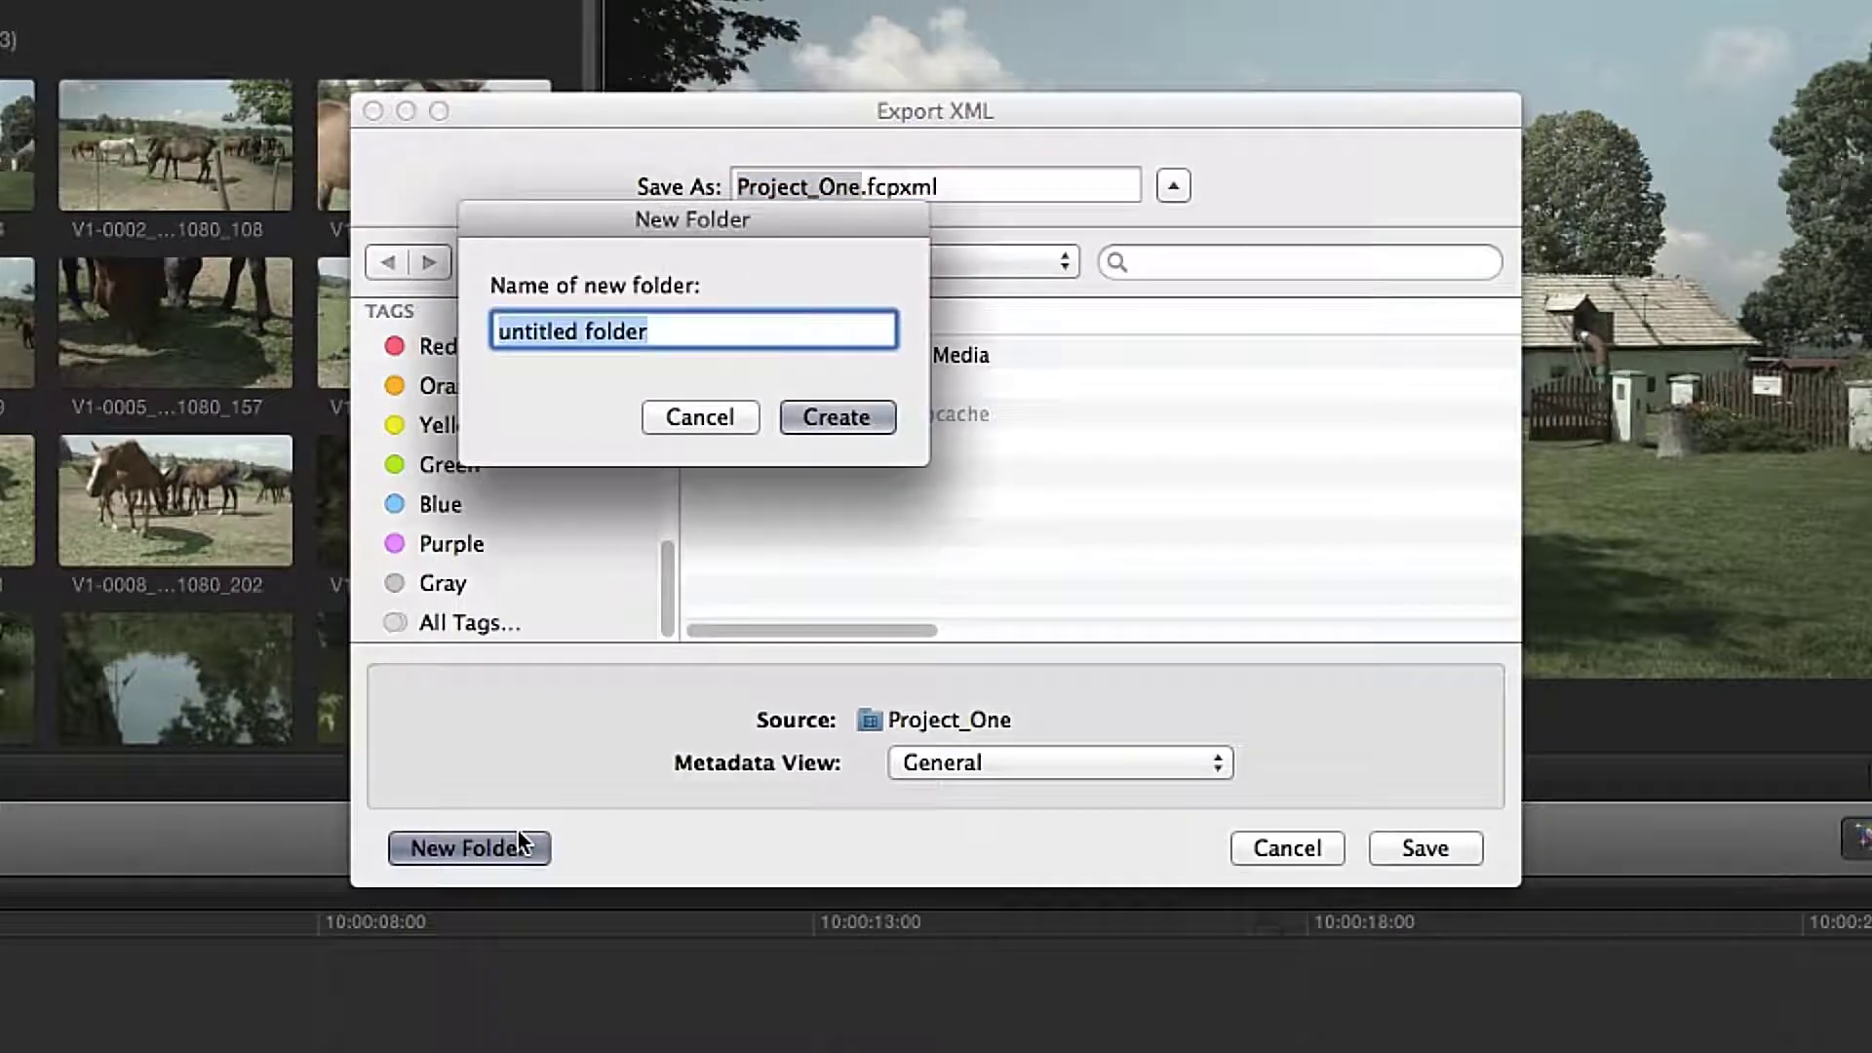
text(xml)
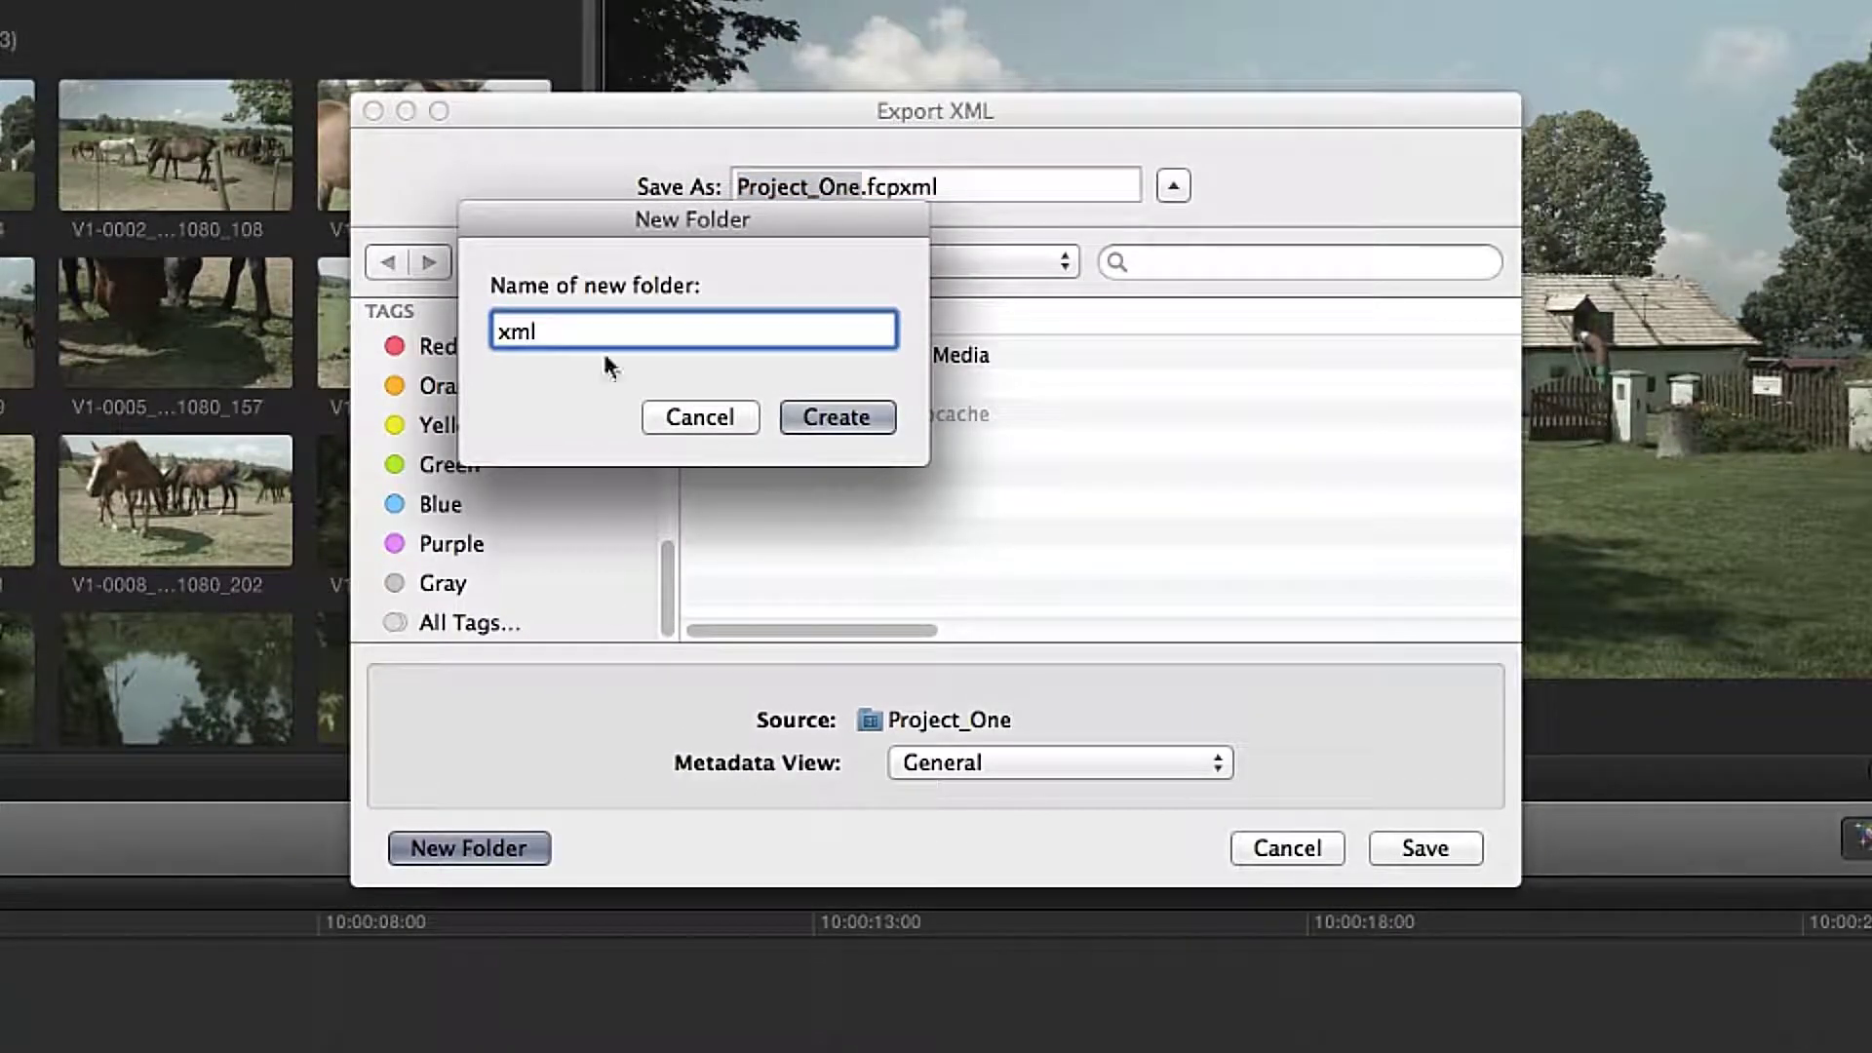
click(822, 420)
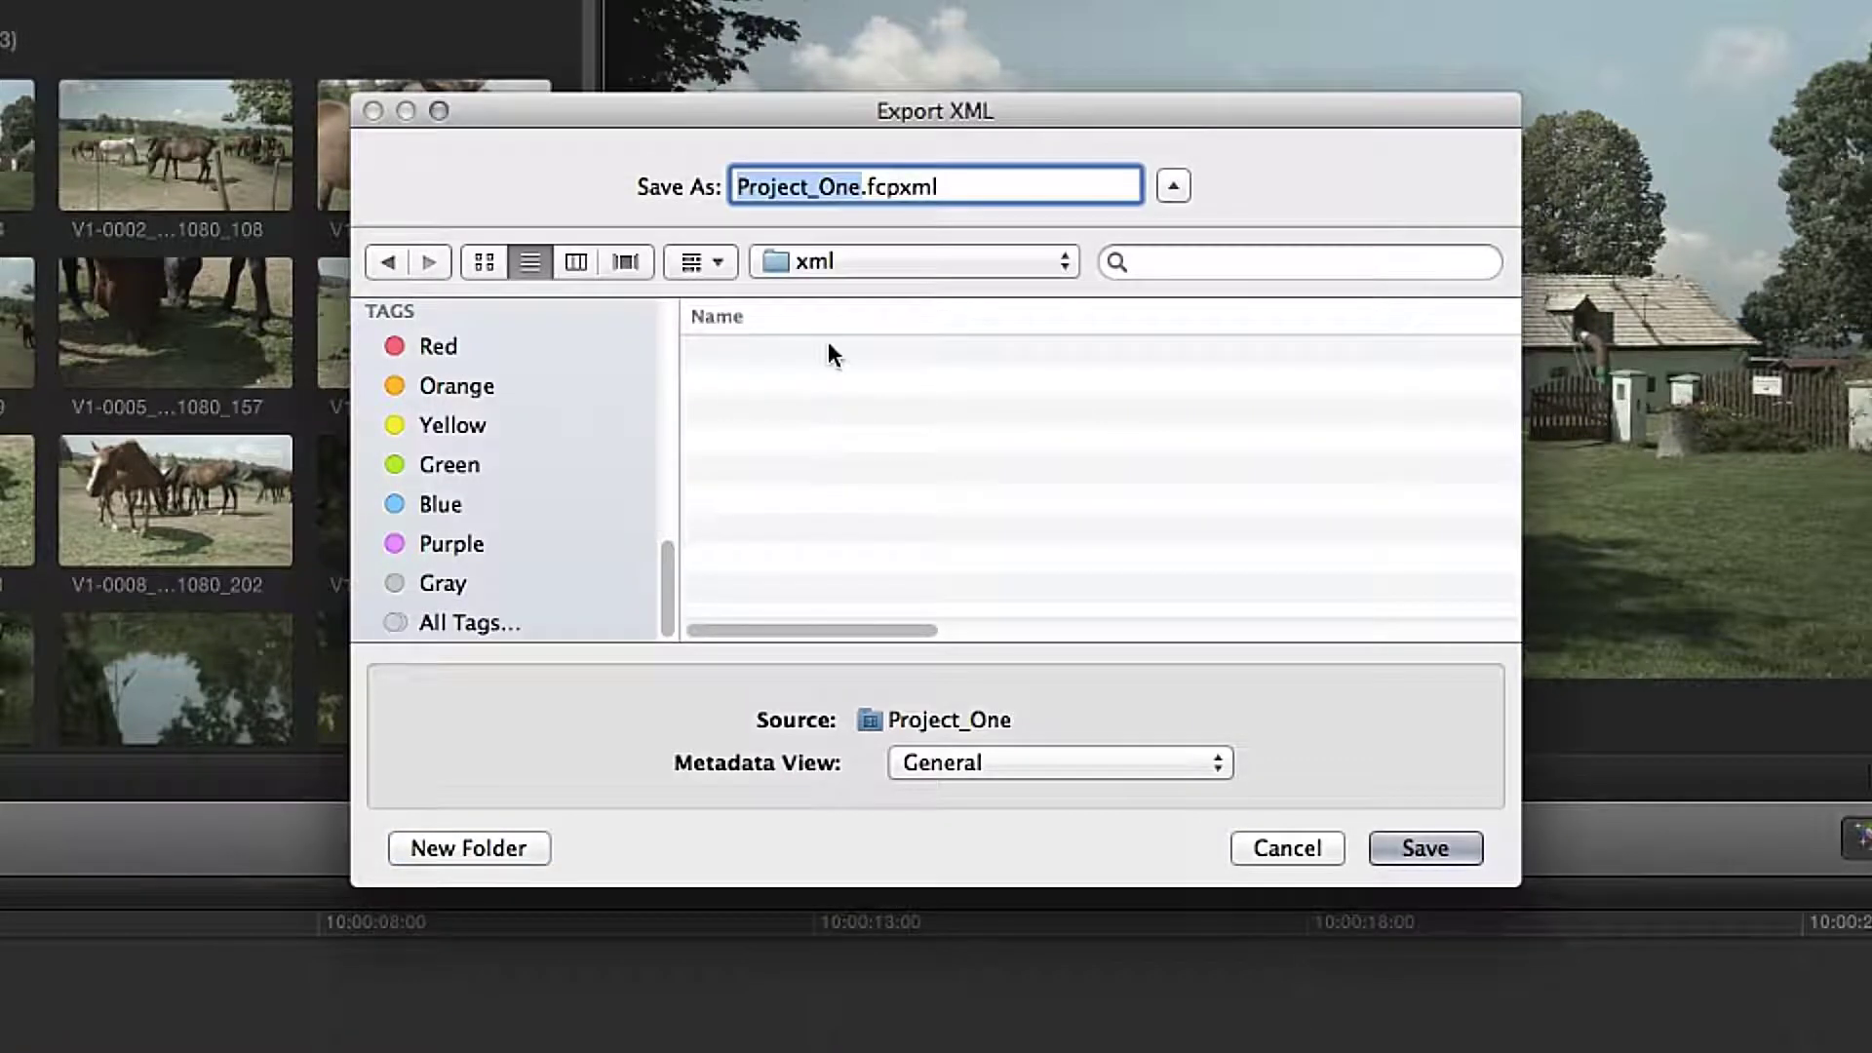
click(1412, 856)
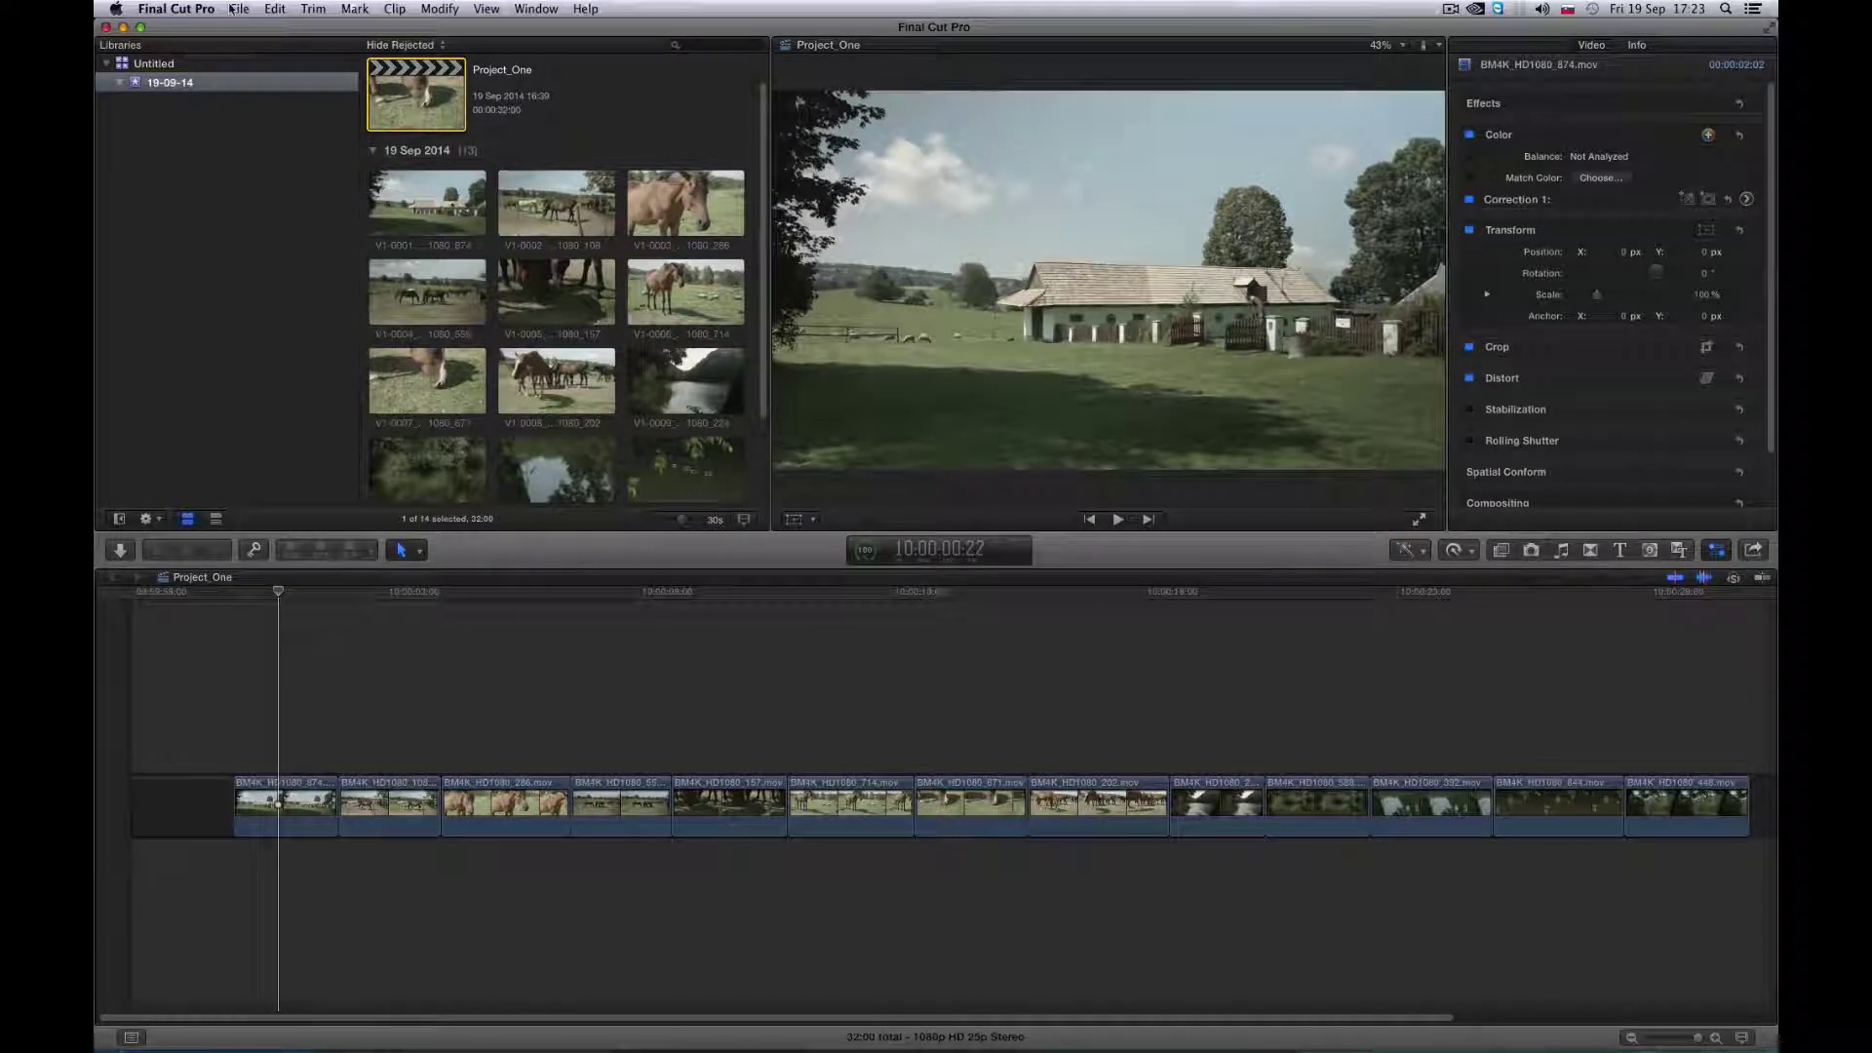
Share Project_One as an Apple Devices 720p movie in Web Hosting format, saved to the xml folder
click(232, 9)
mouse_move(244, 176)
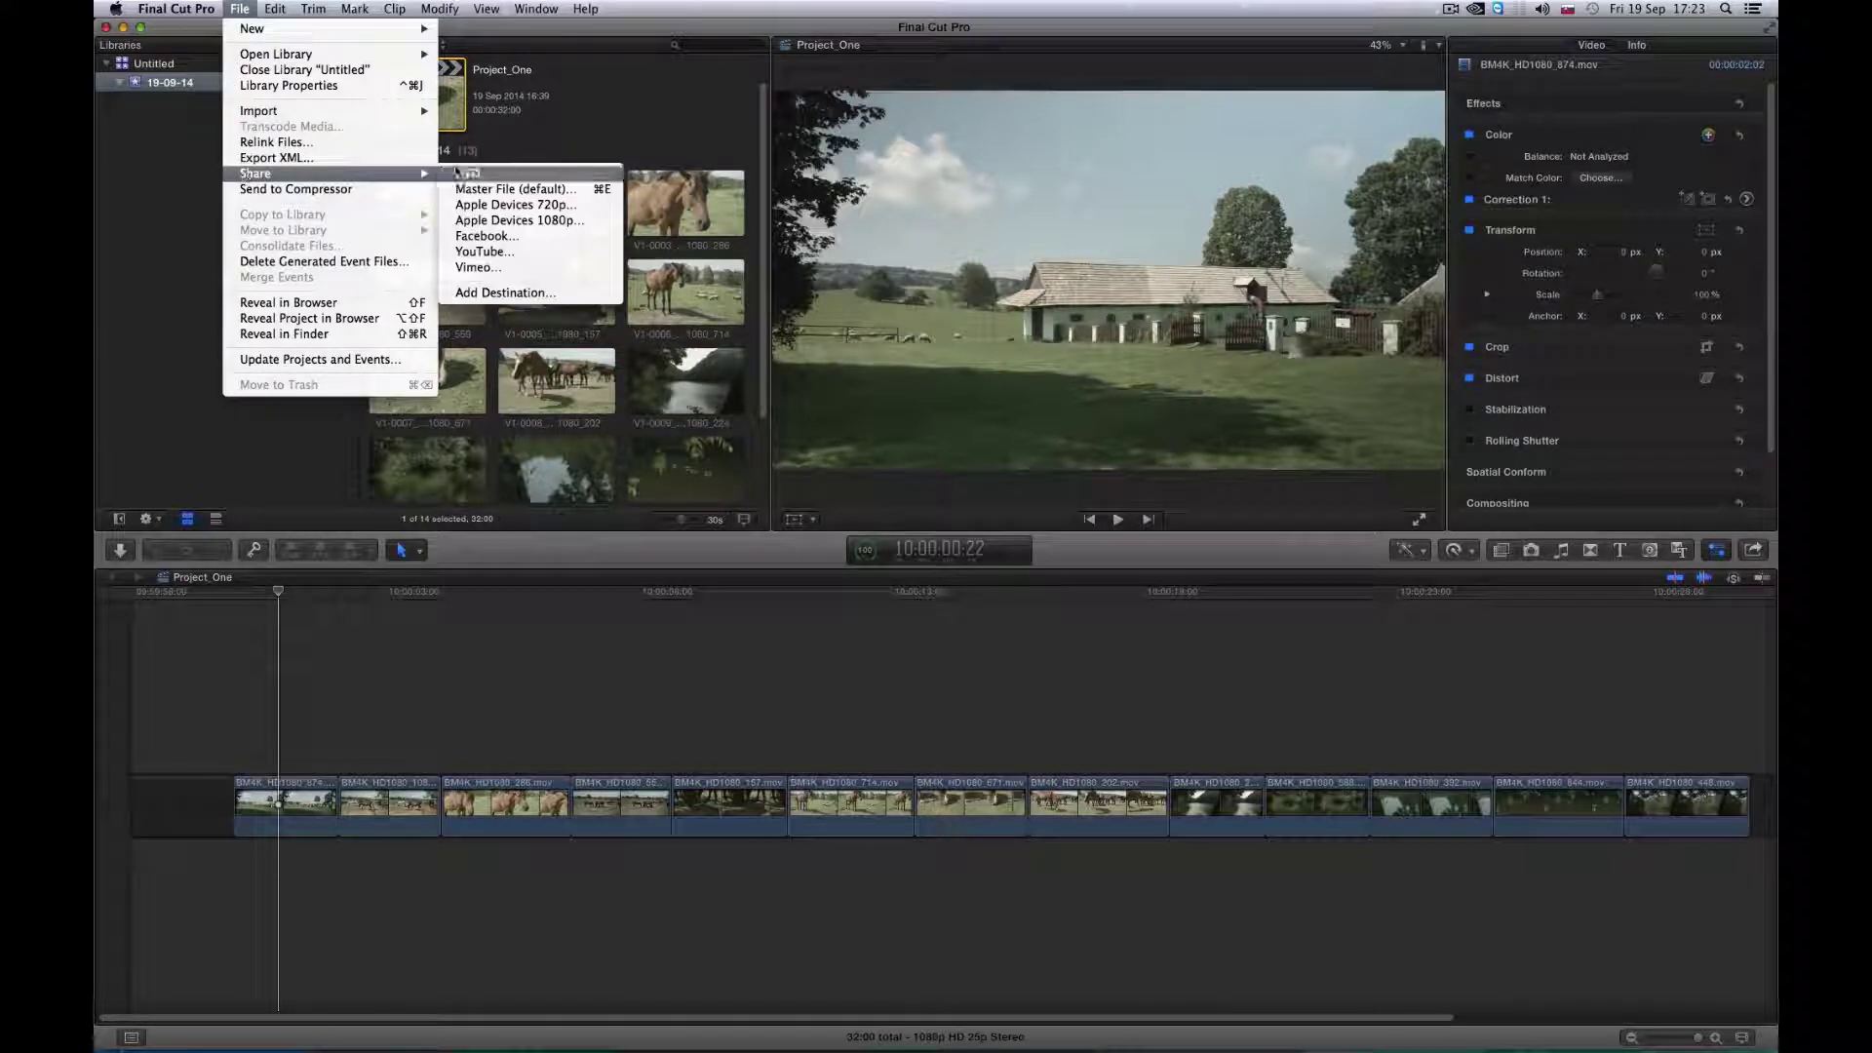
click(472, 204)
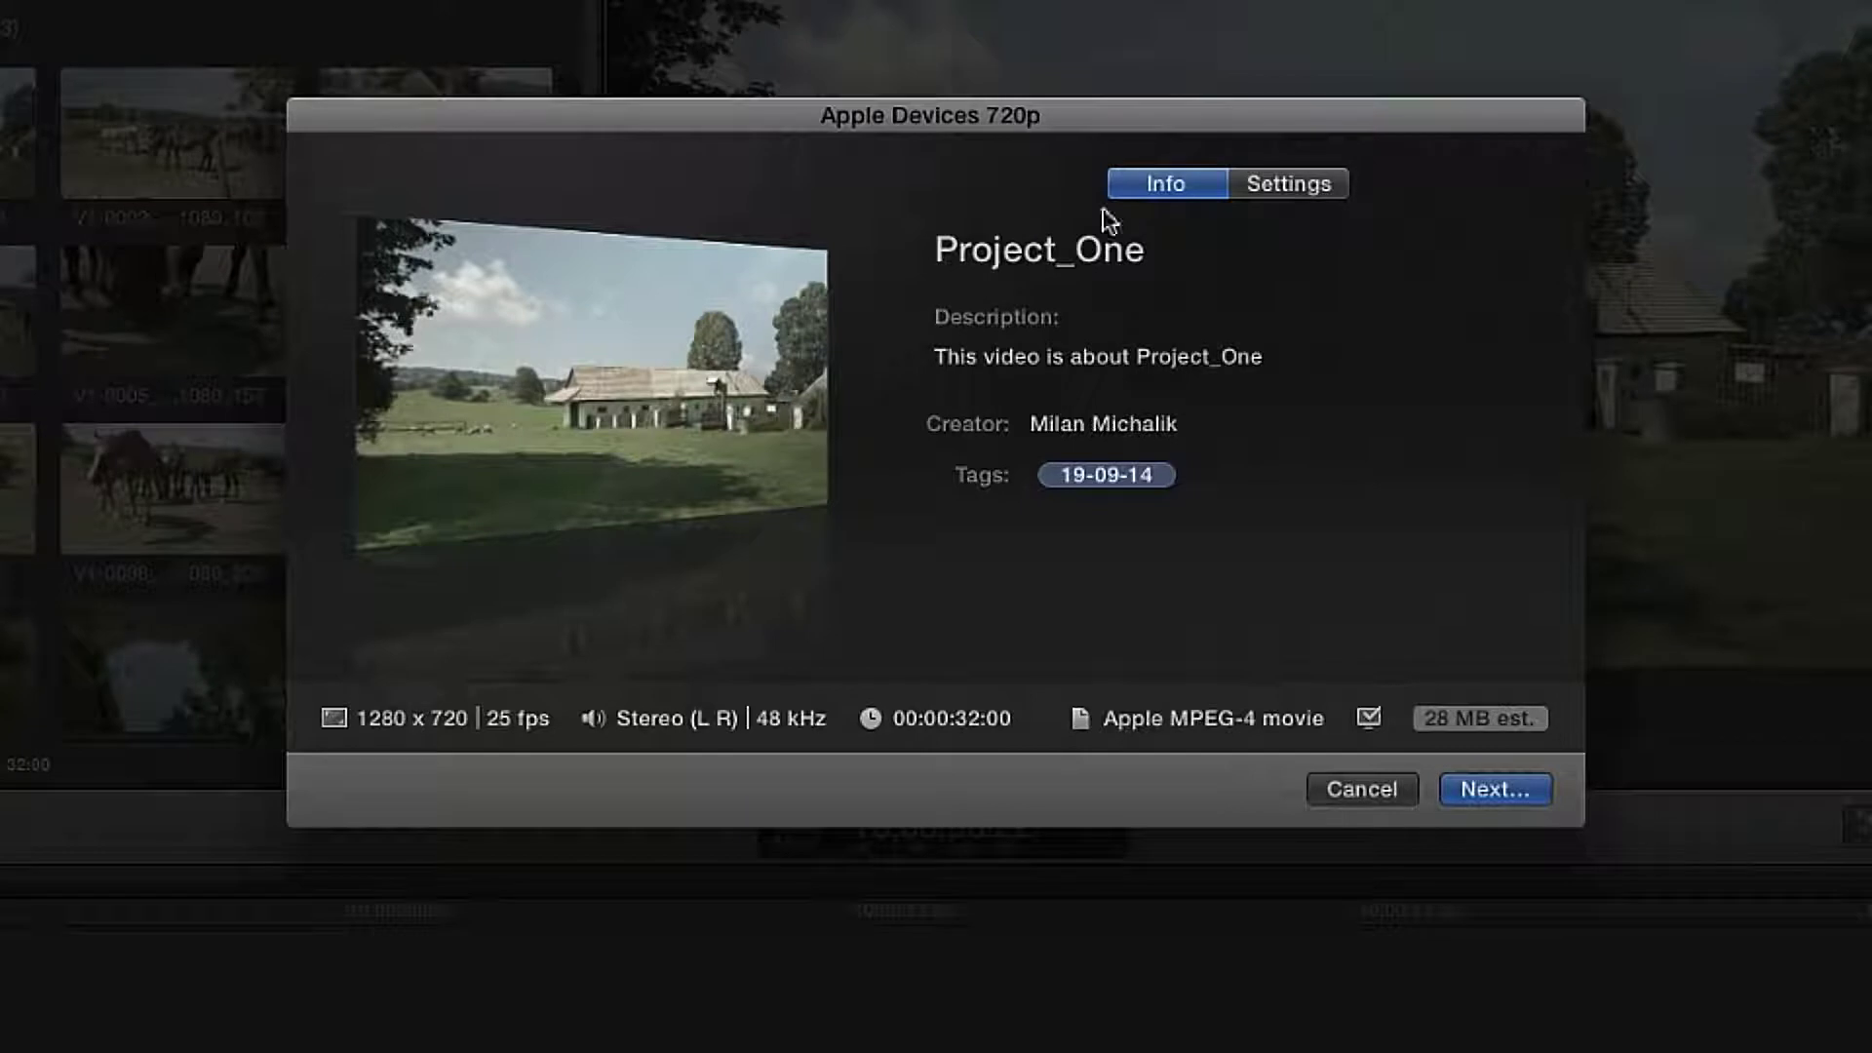
click(1256, 189)
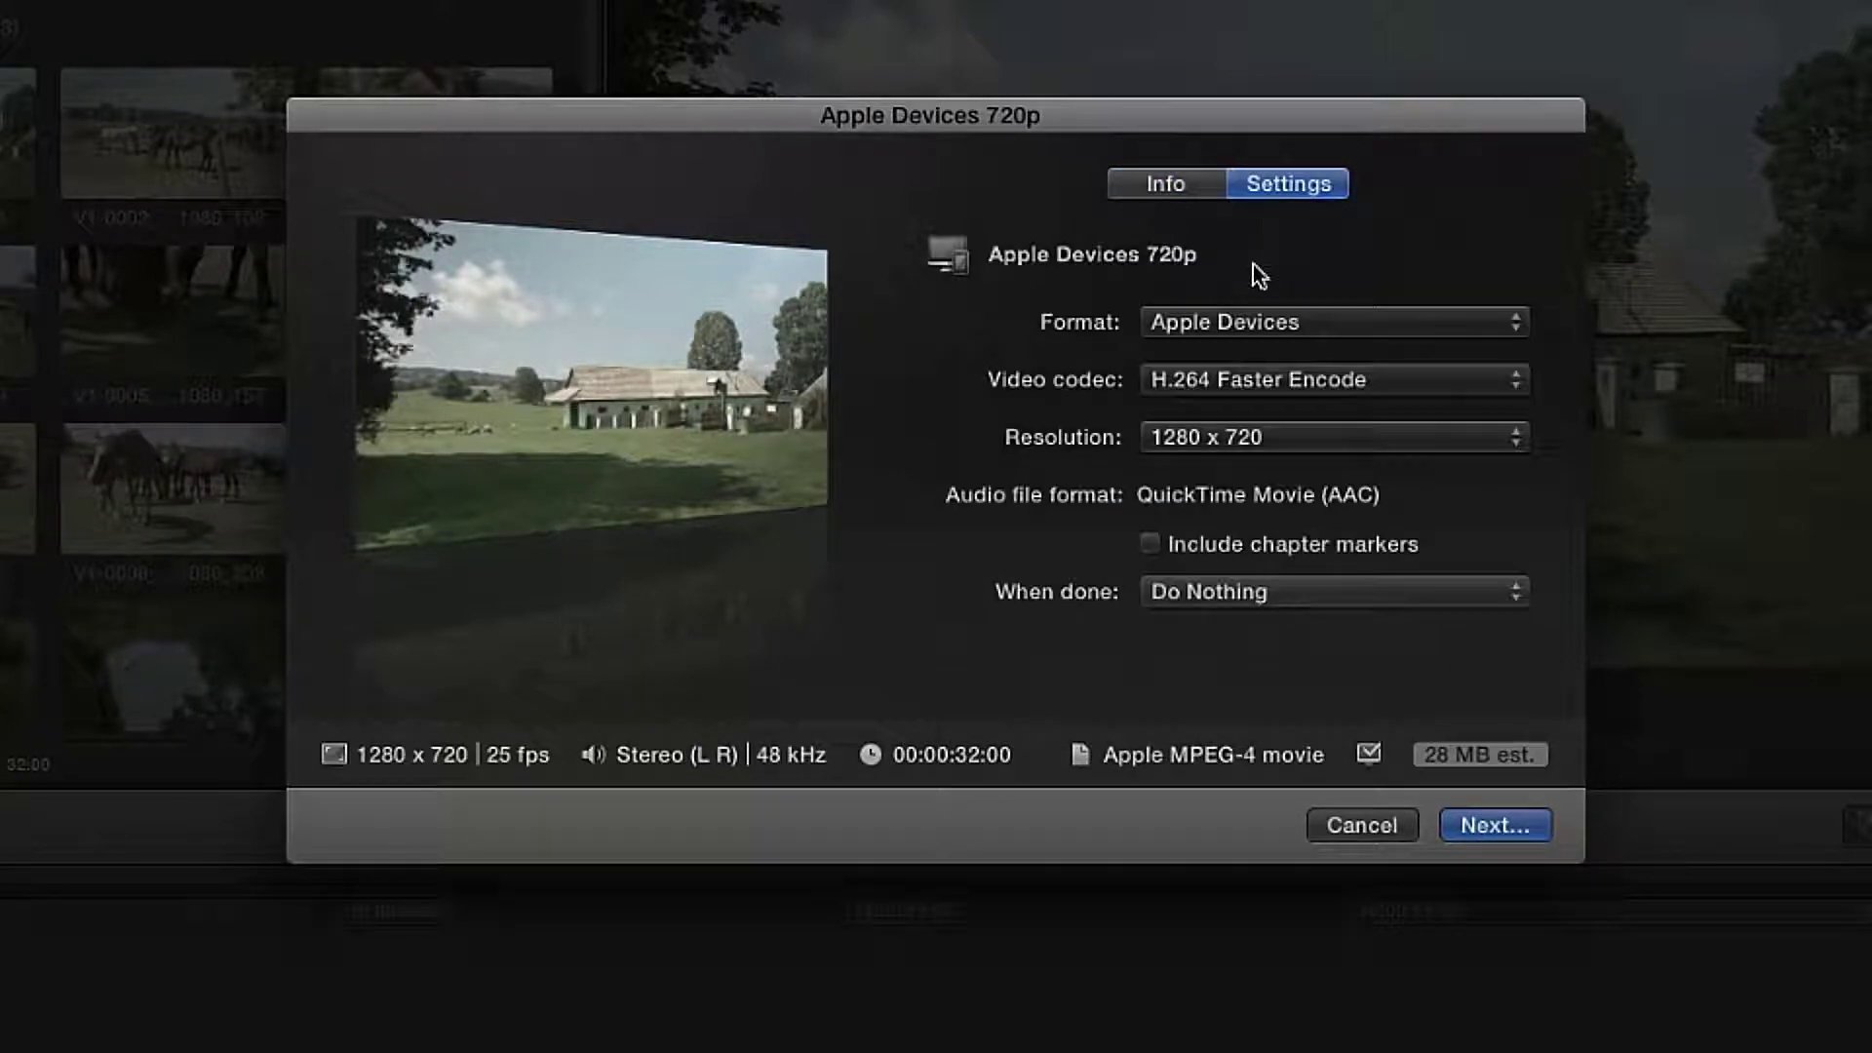
click(1236, 312)
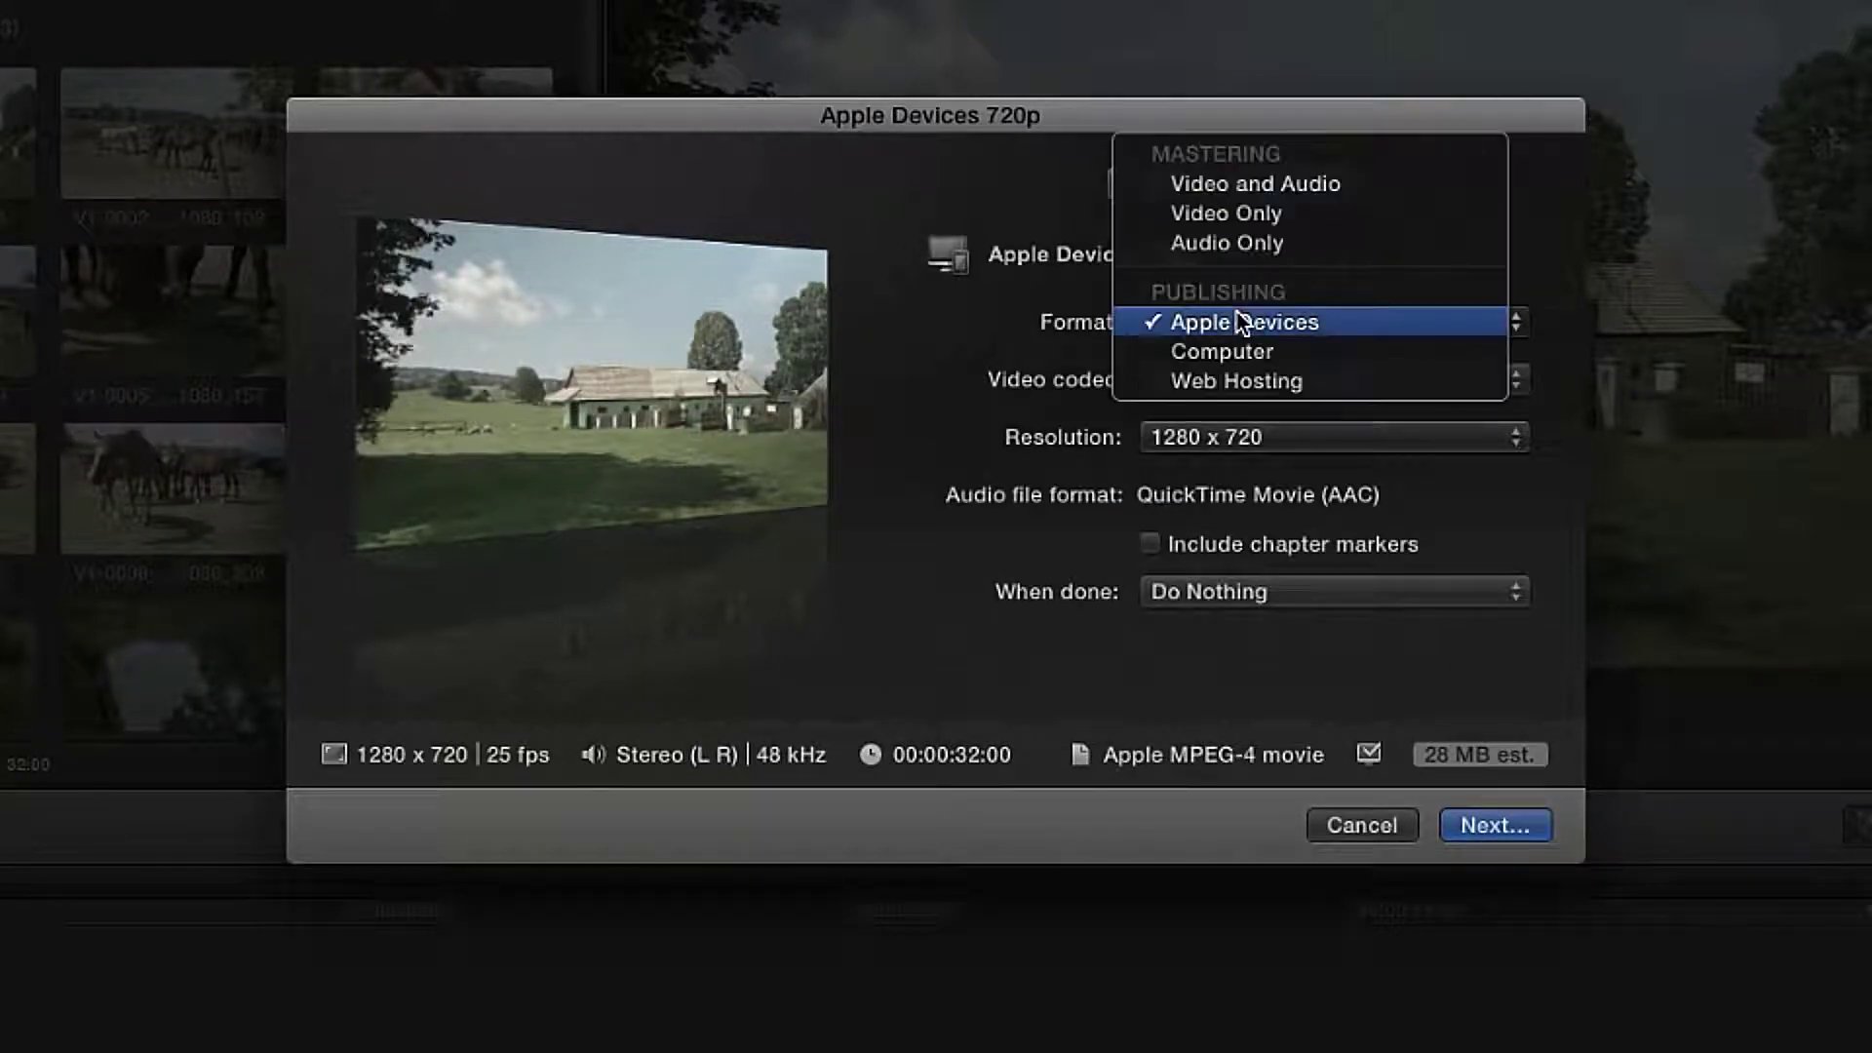
click(1237, 370)
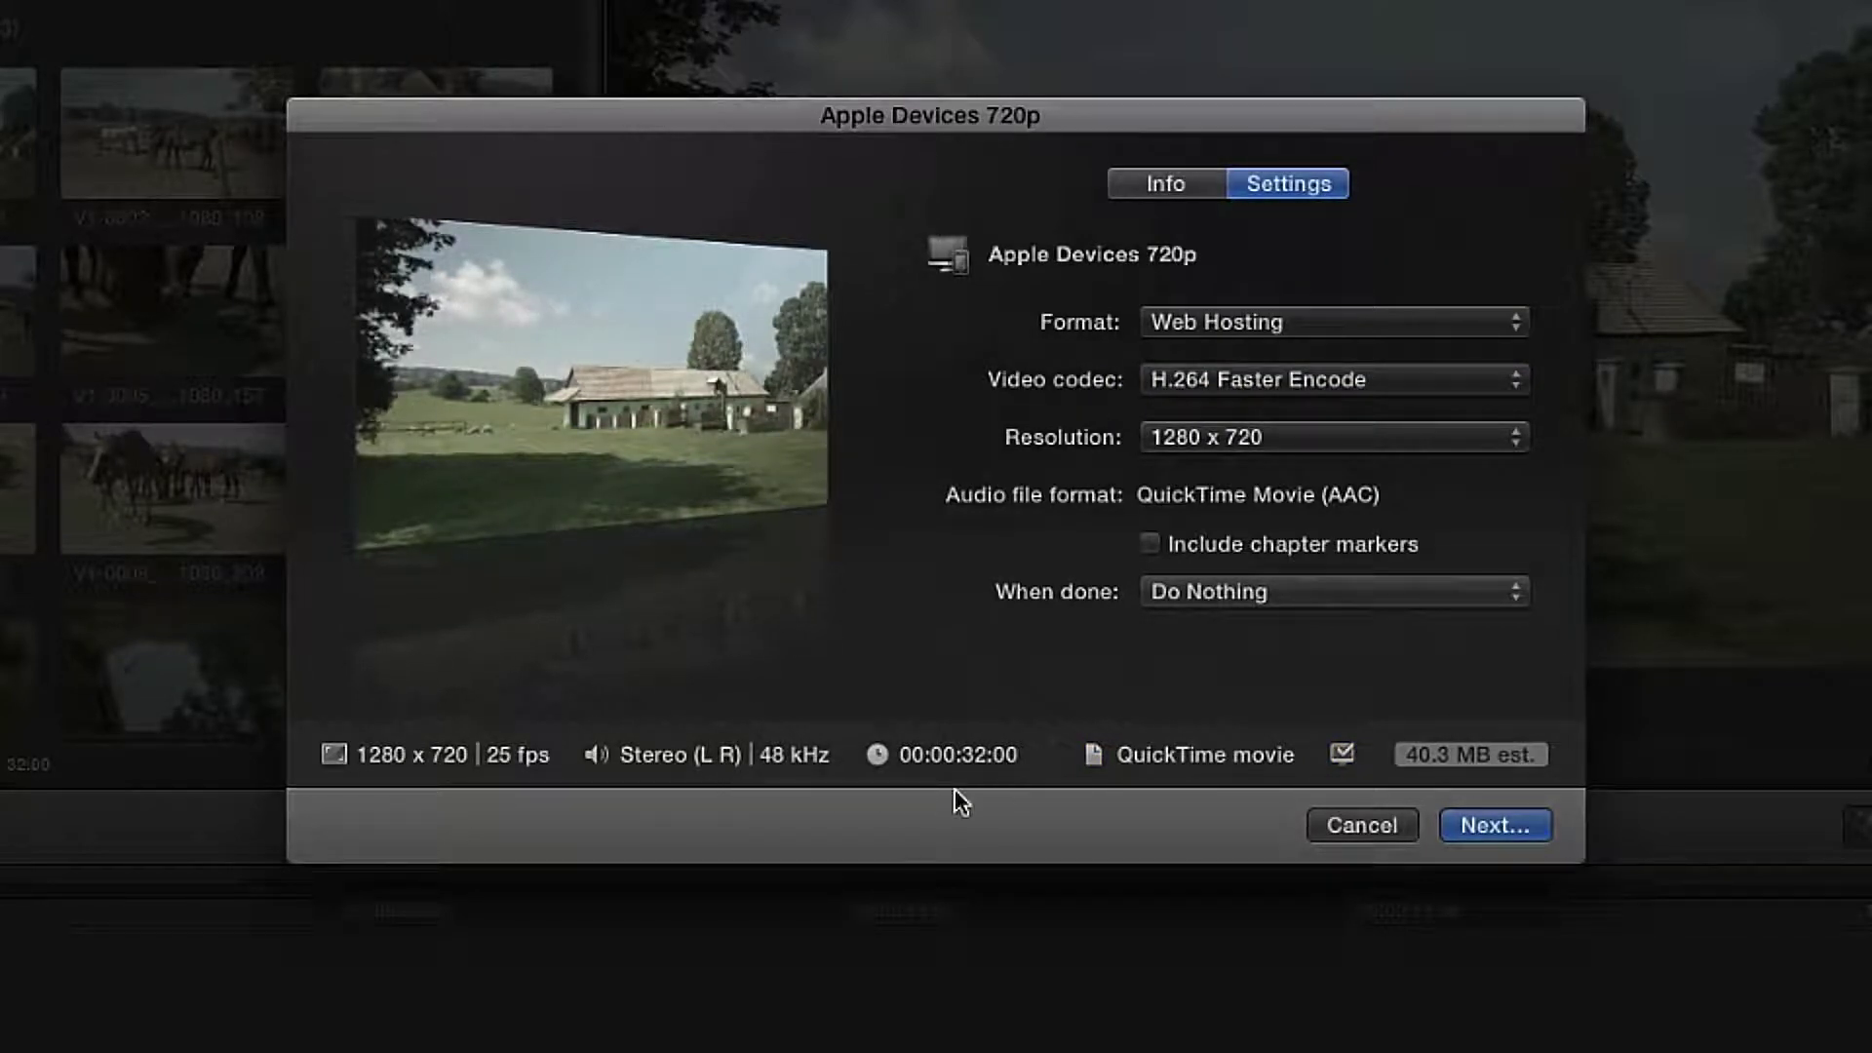
click(1473, 827)
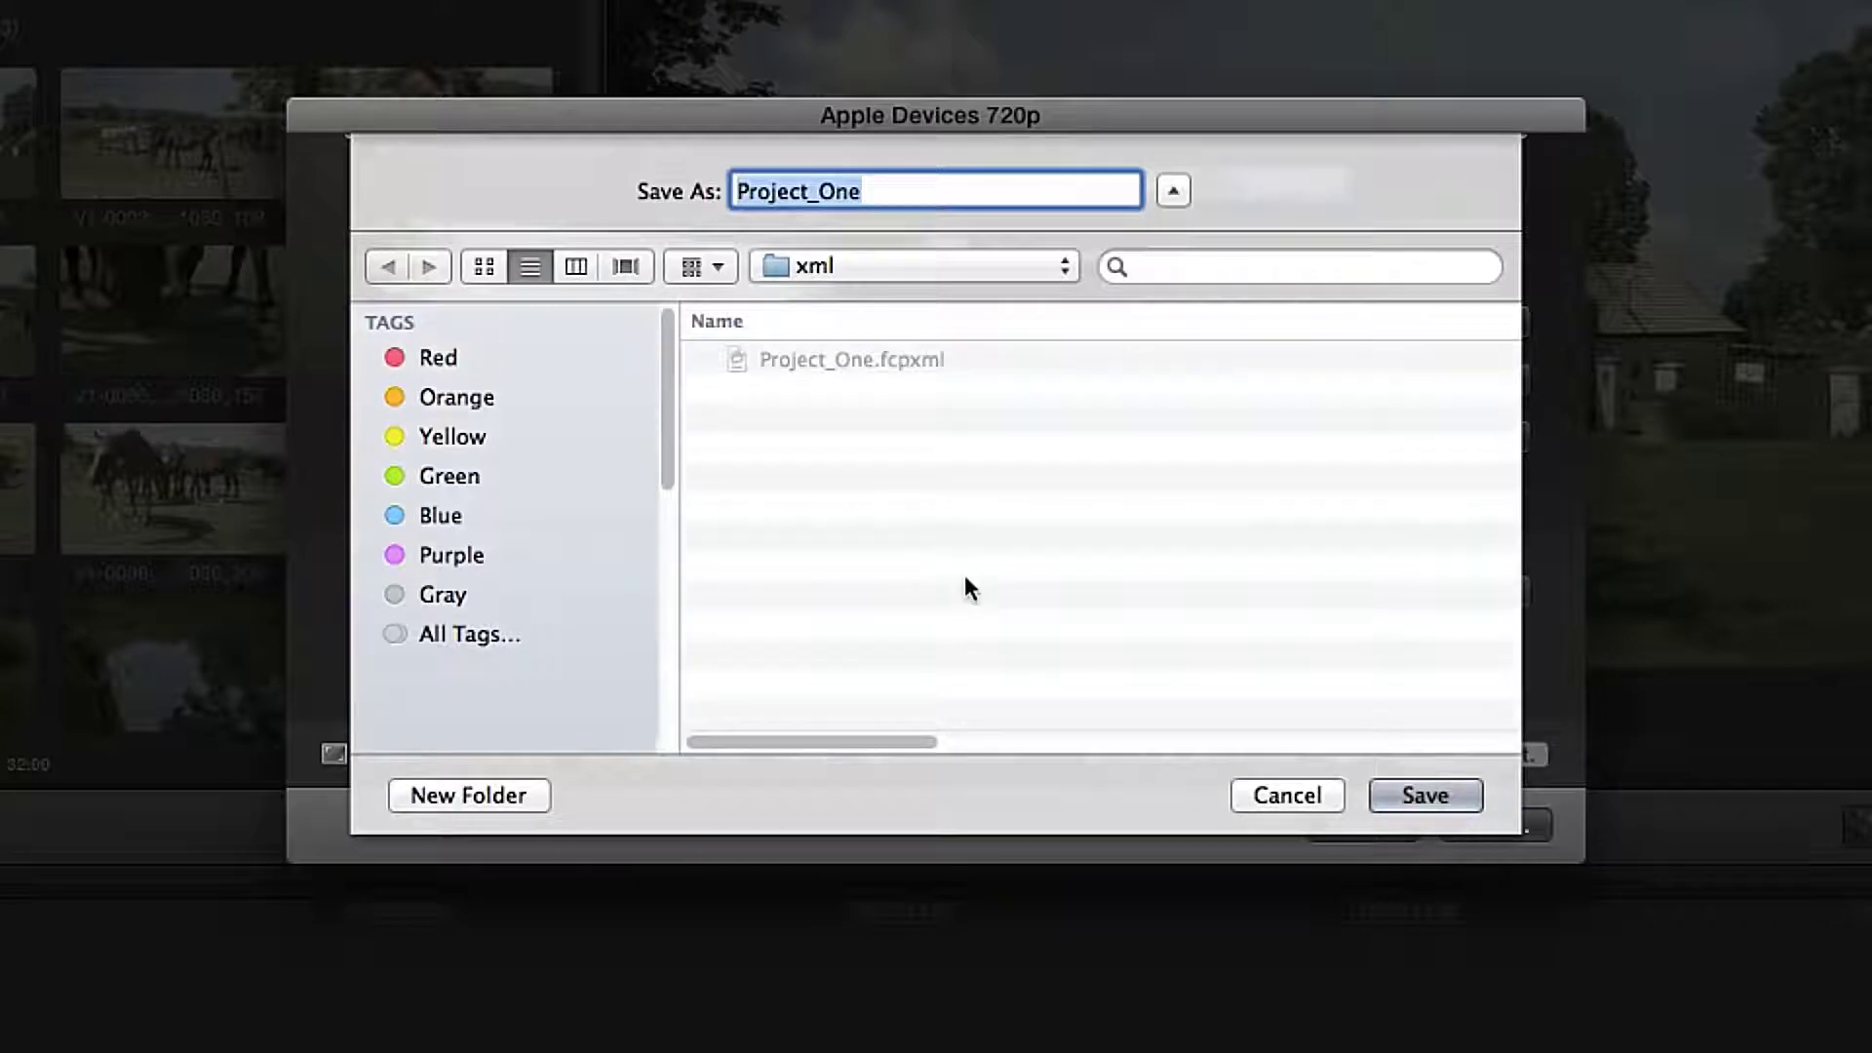
click(1396, 799)
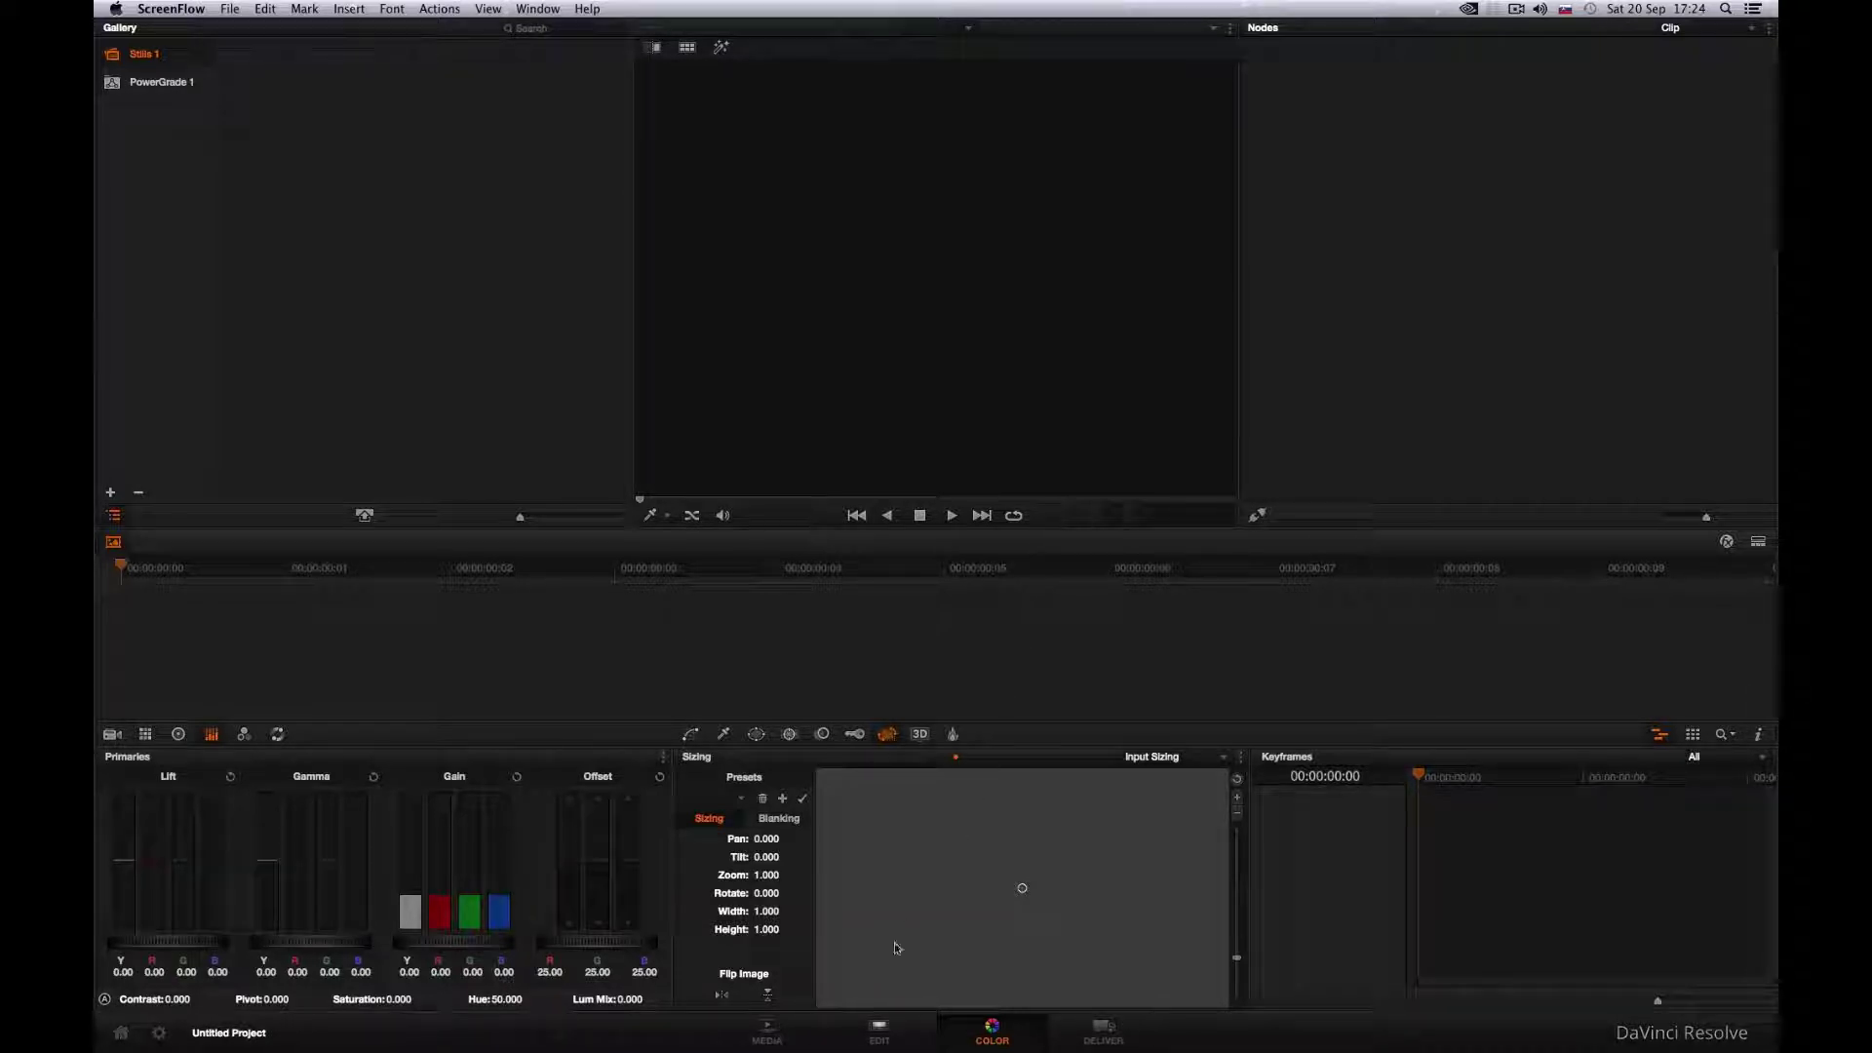
On the Edit page, import Project_One.fcpxml through the media area's Import AAF / EDL / XML option
click(875, 1028)
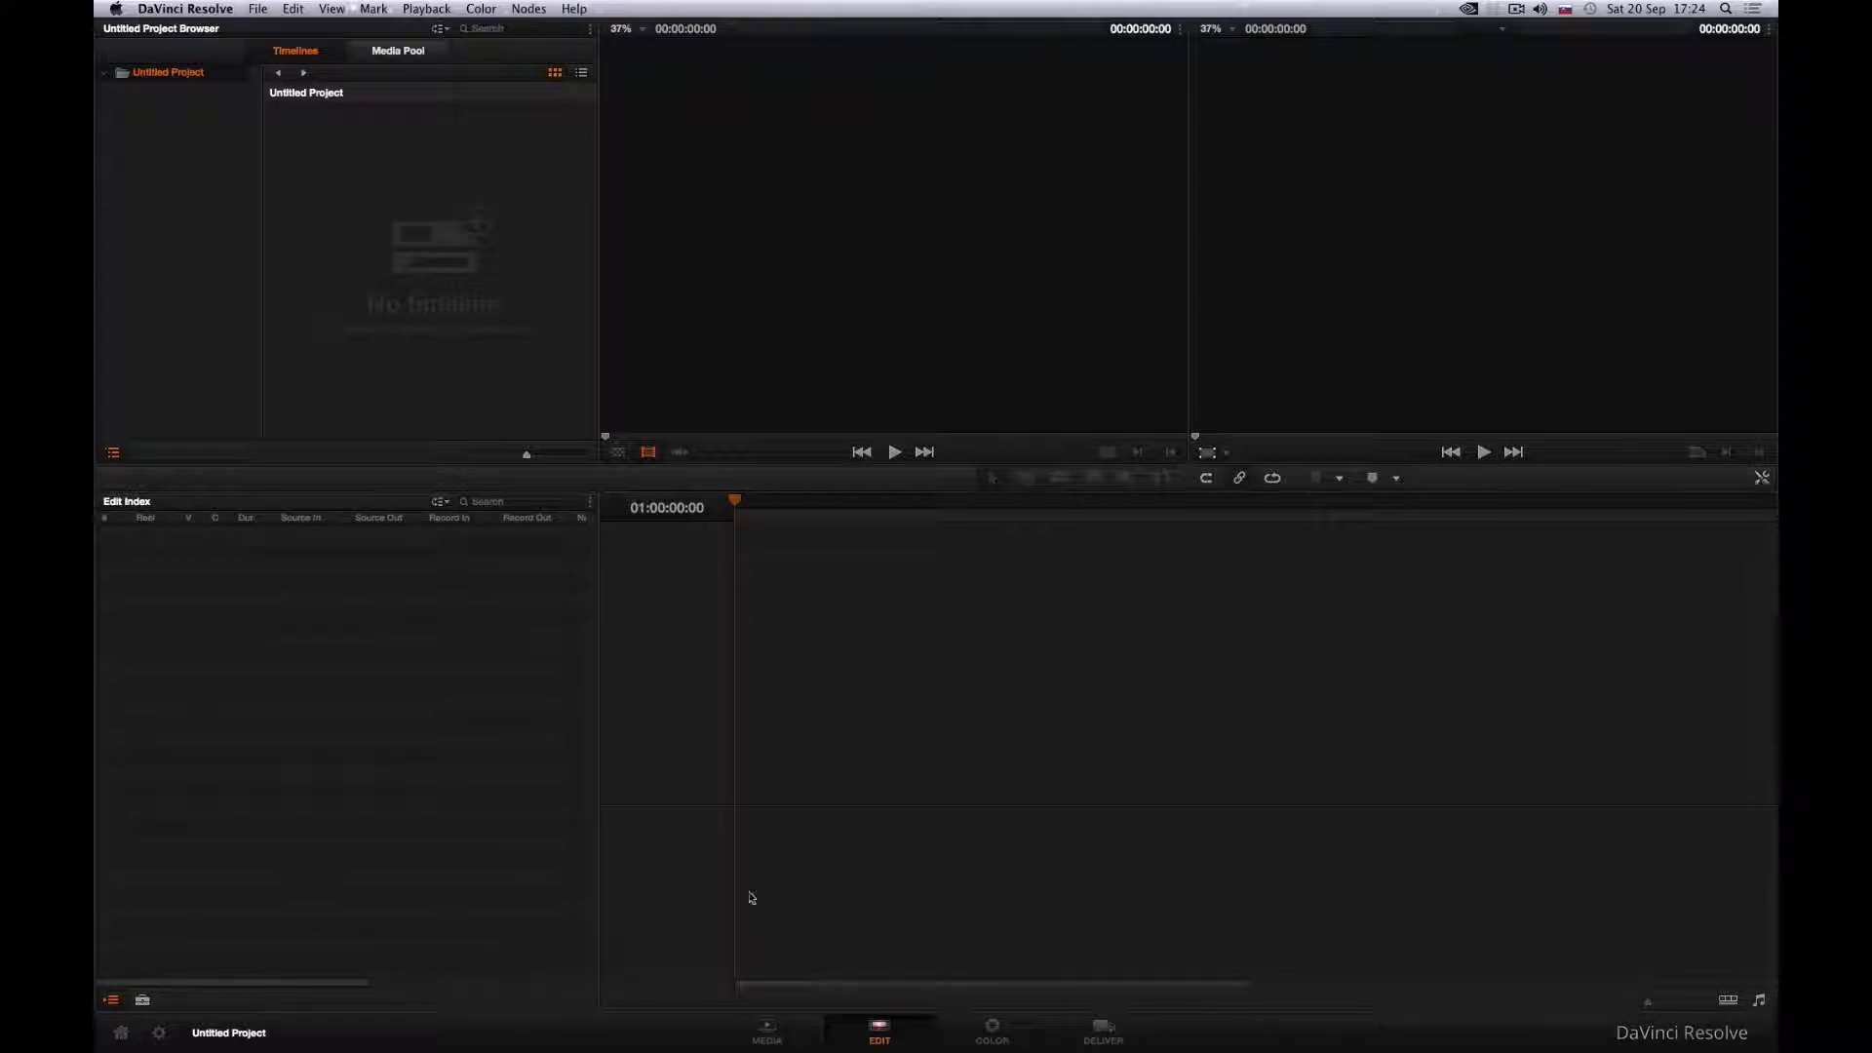
right_click(369, 256)
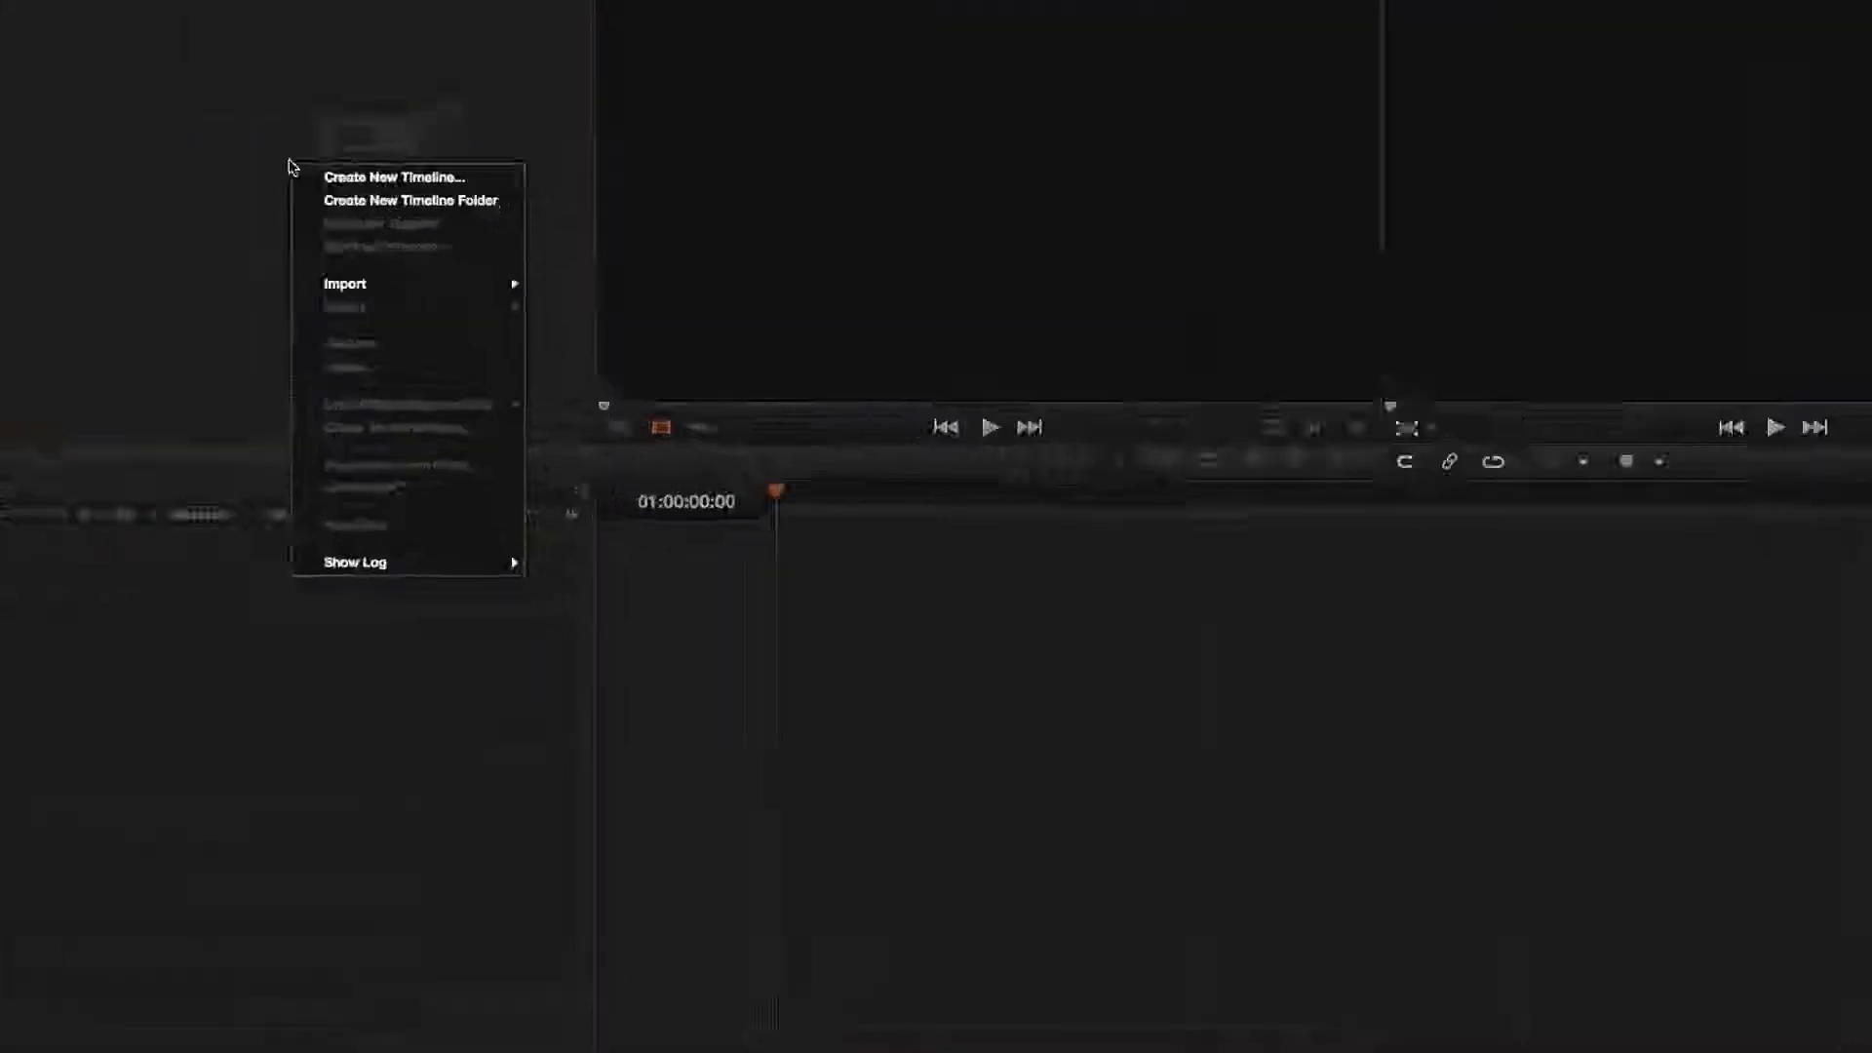
mouse_move(460, 343)
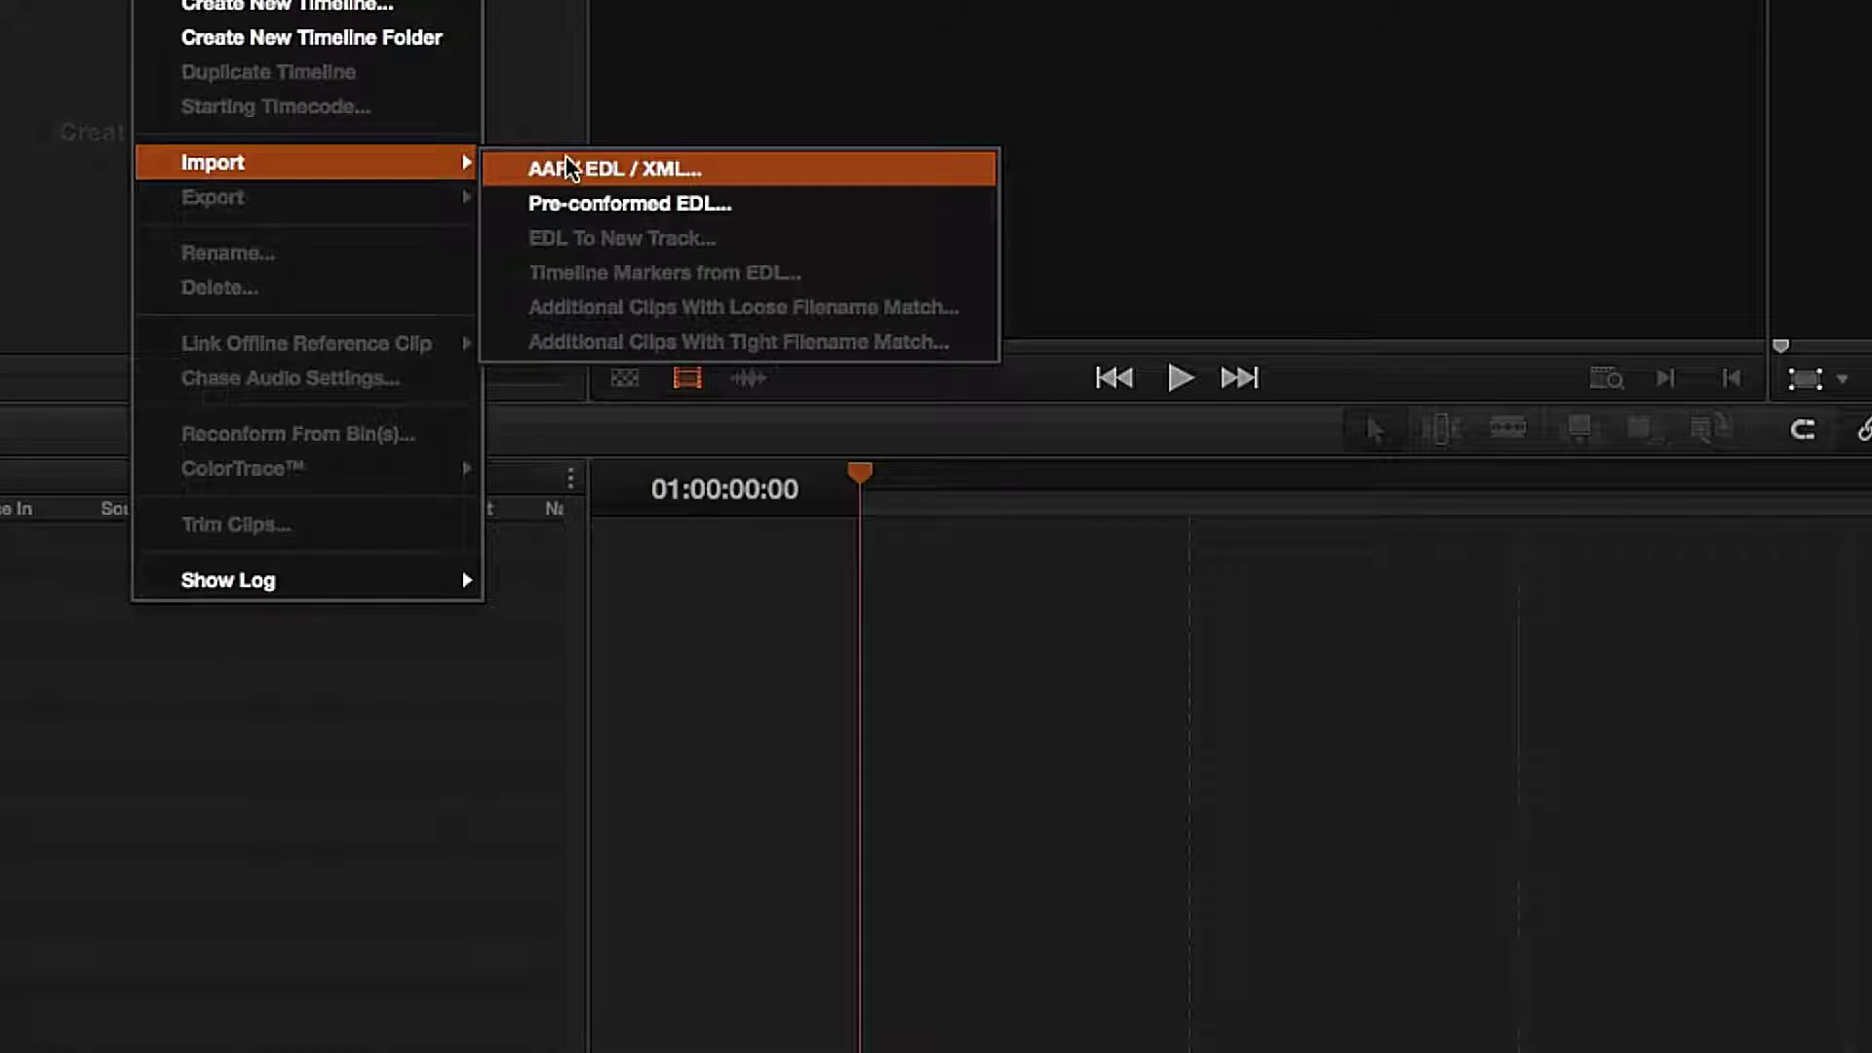
click(565, 168)
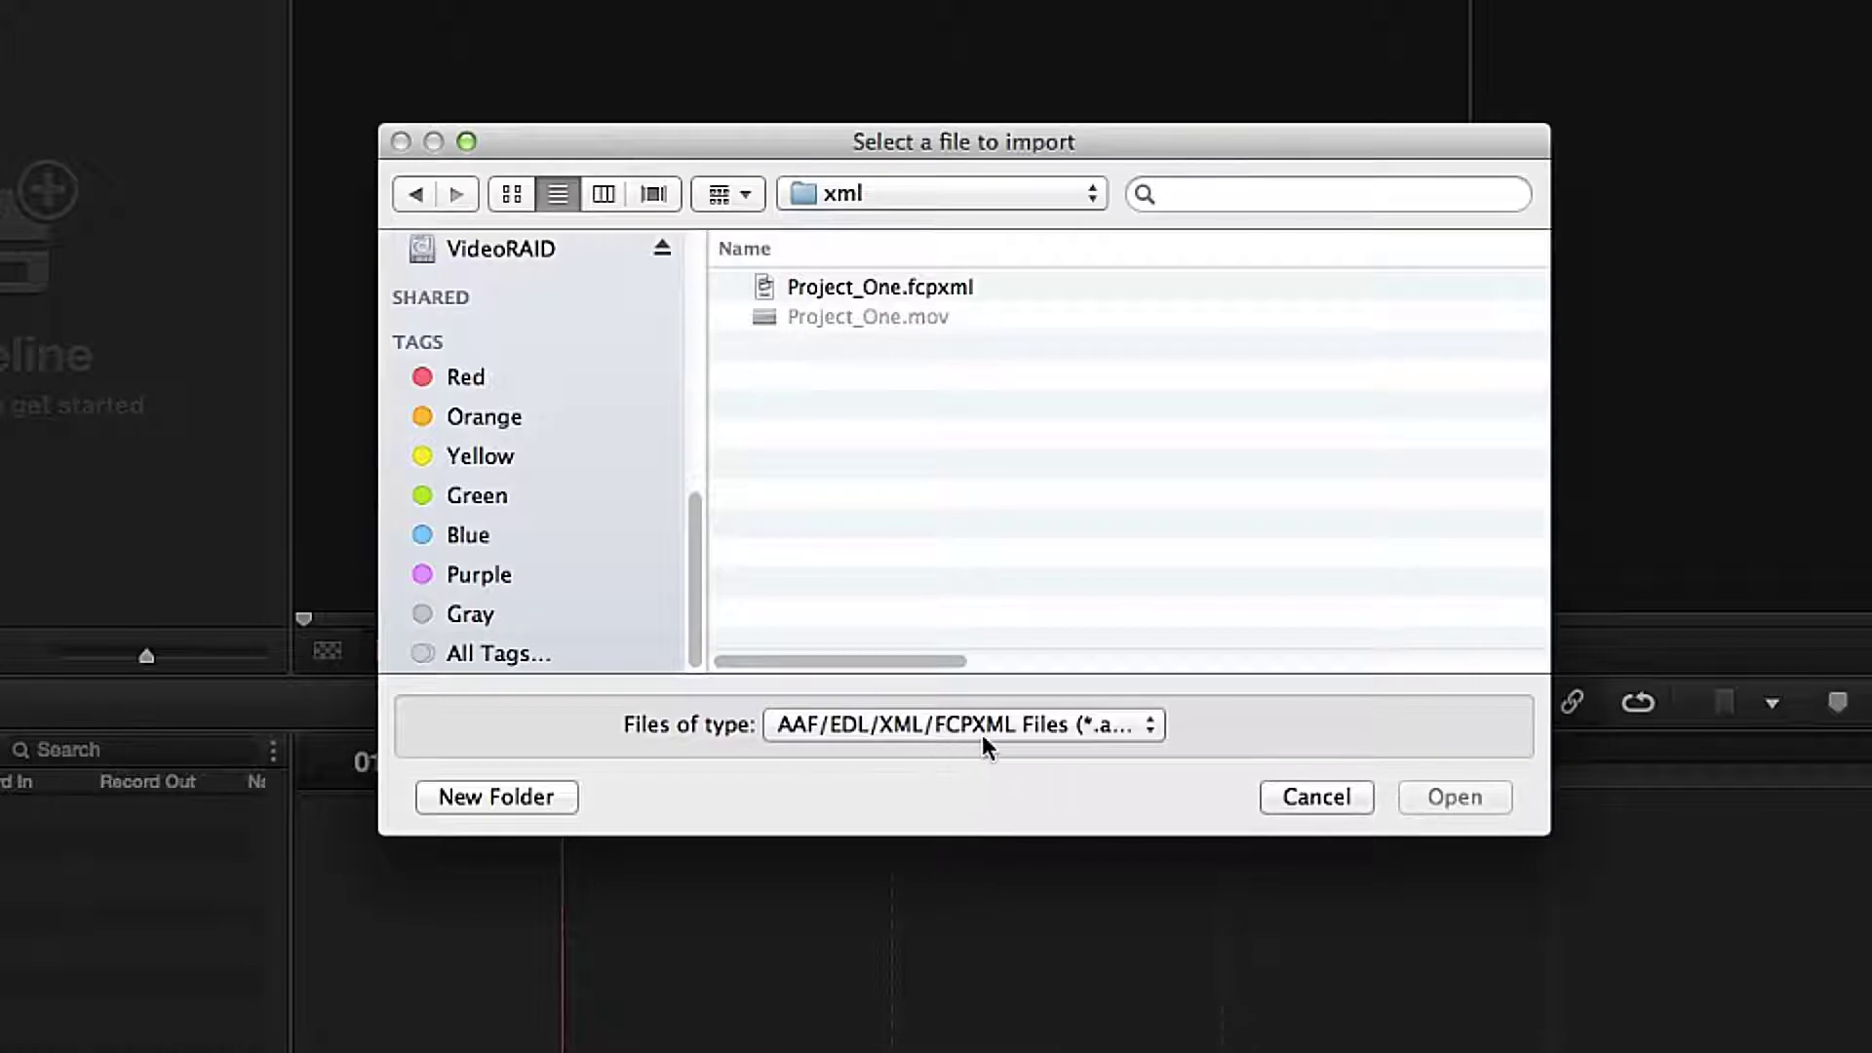
click(929, 289)
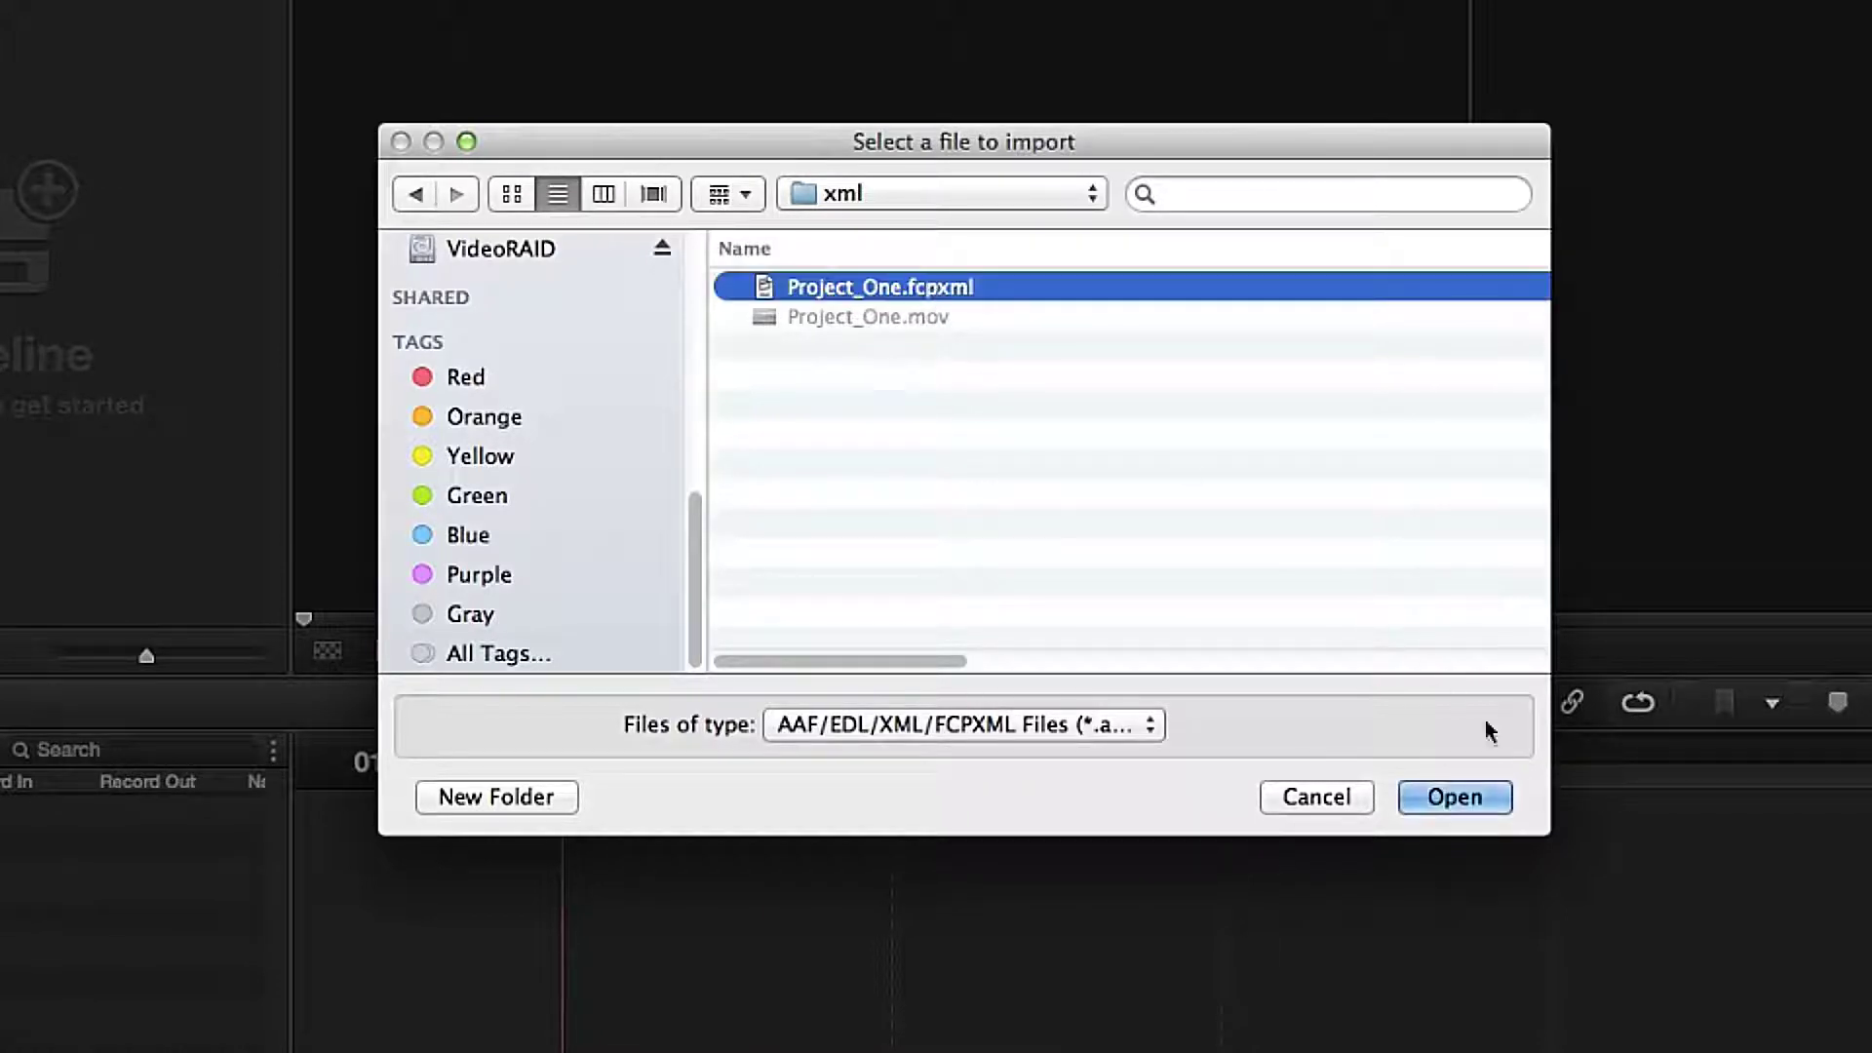
click(1484, 800)
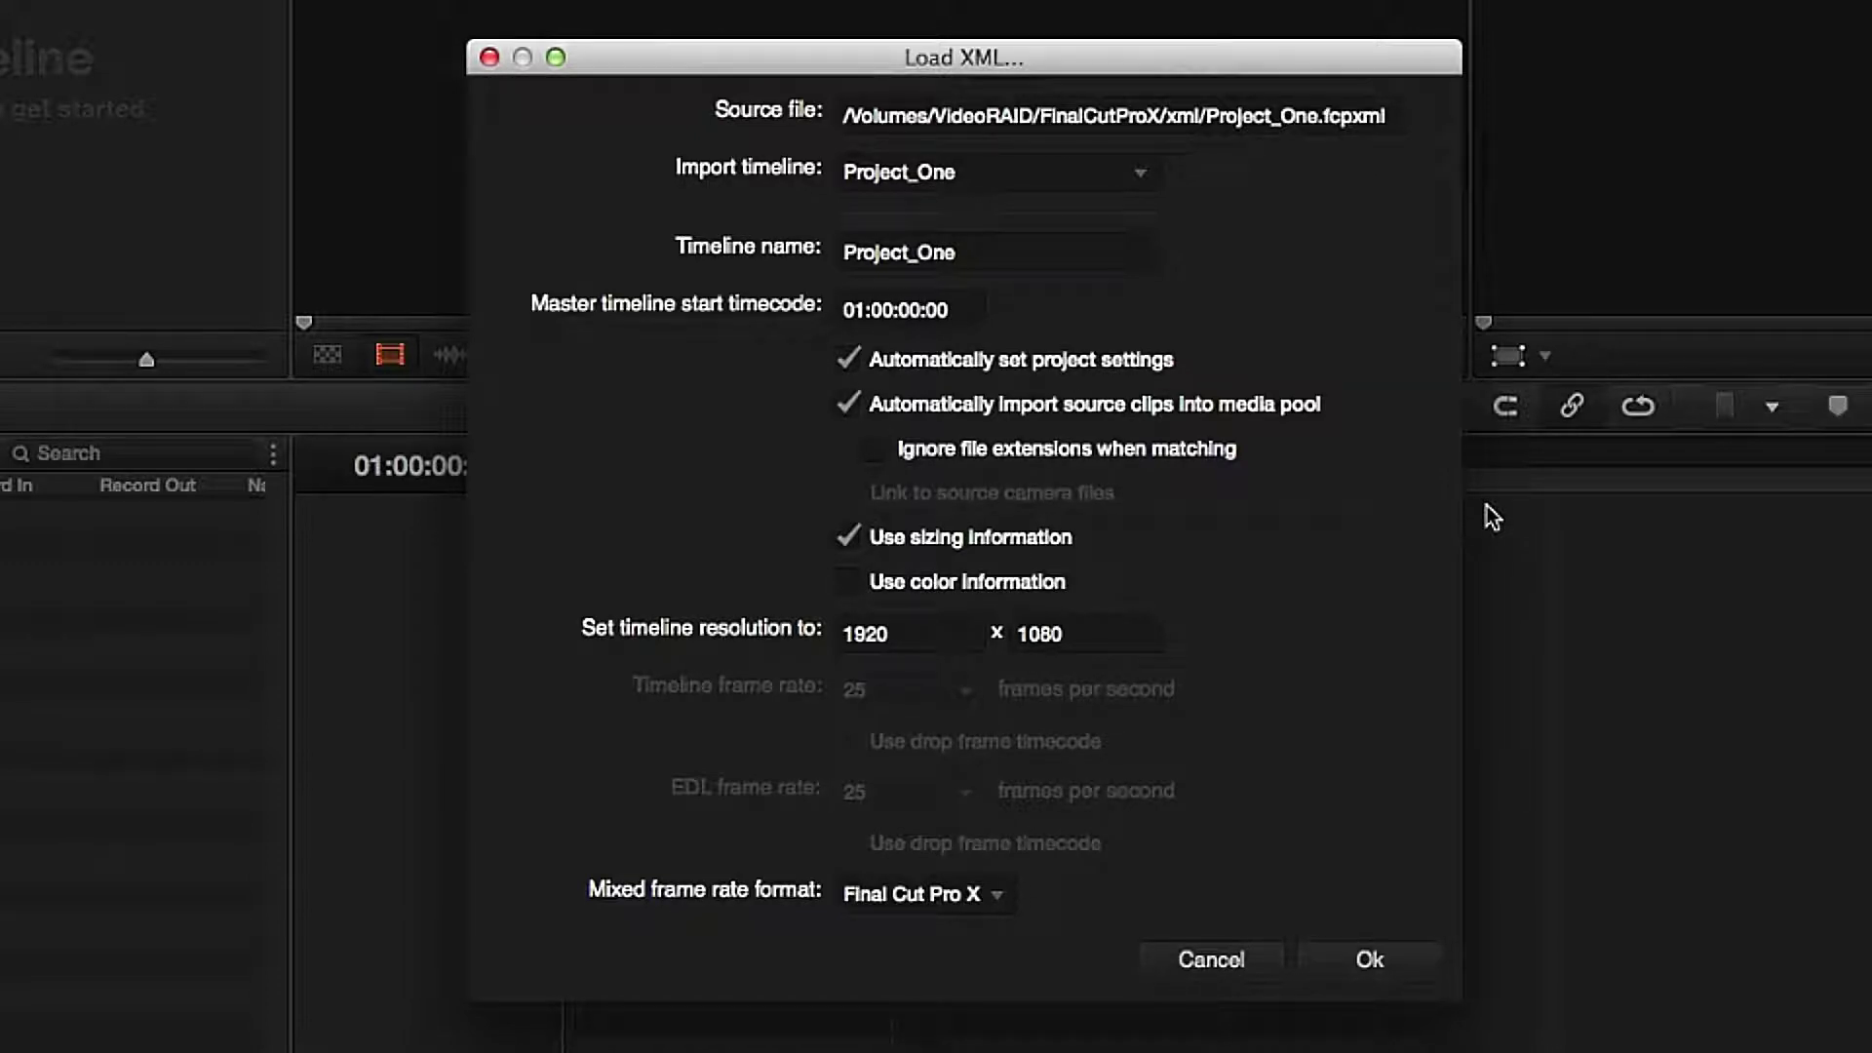
Turn off automatic project settings and enable 'Ignore file extensions when matching' for the XML import
click(846, 365)
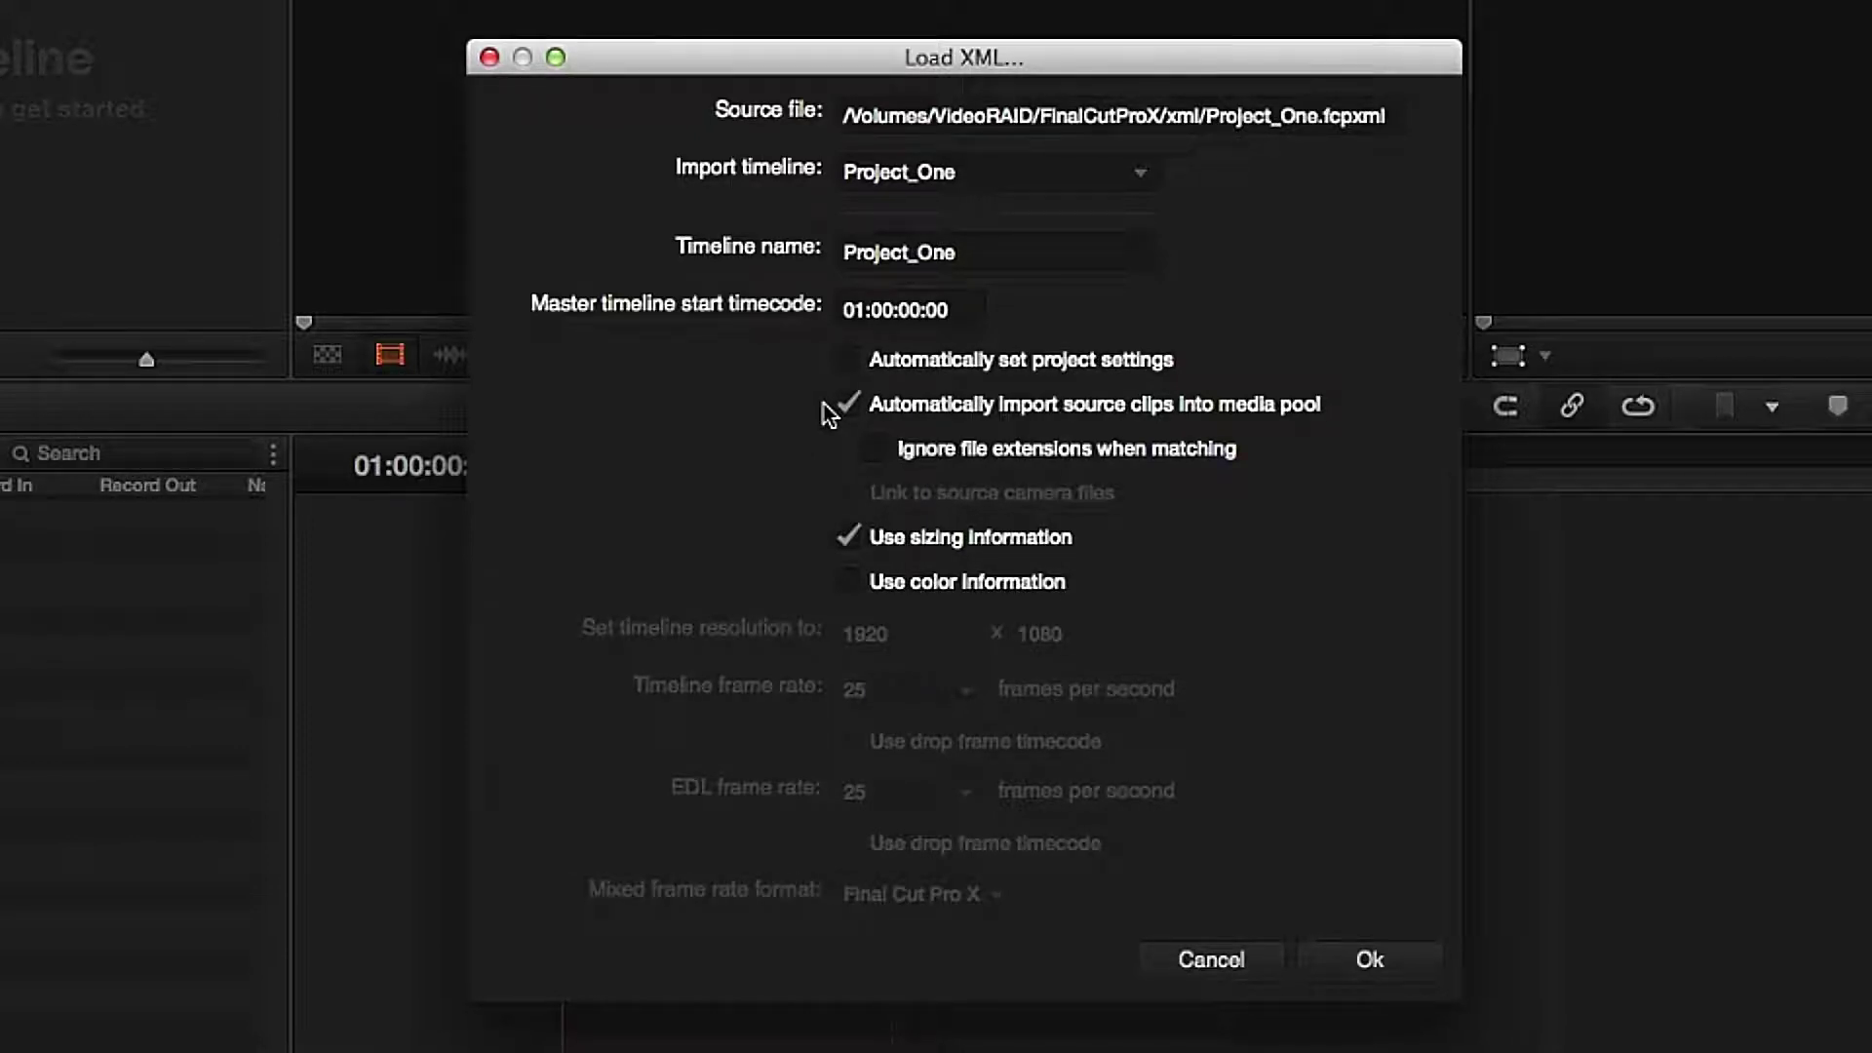
click(878, 452)
Confirm the import with FinalCutProX/Source_Video as the media location, then skim the 13-clip timeline
click(1370, 960)
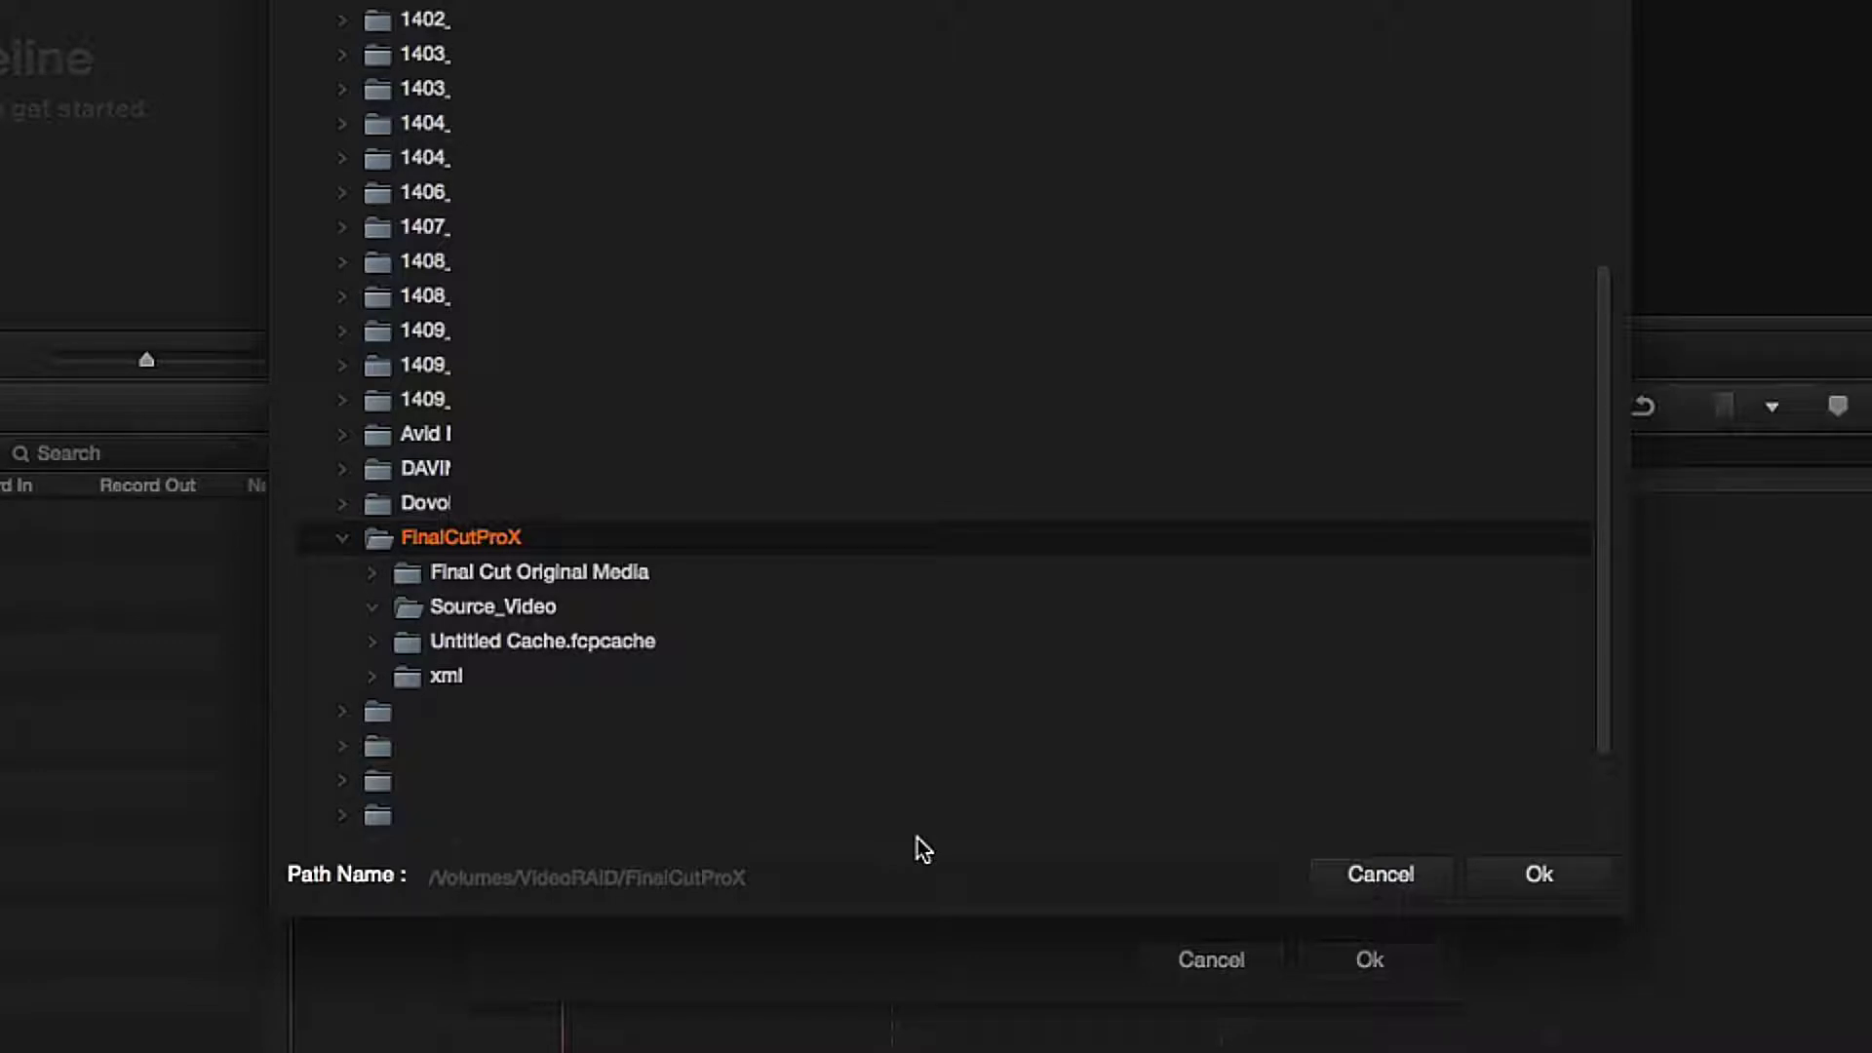
click(499, 601)
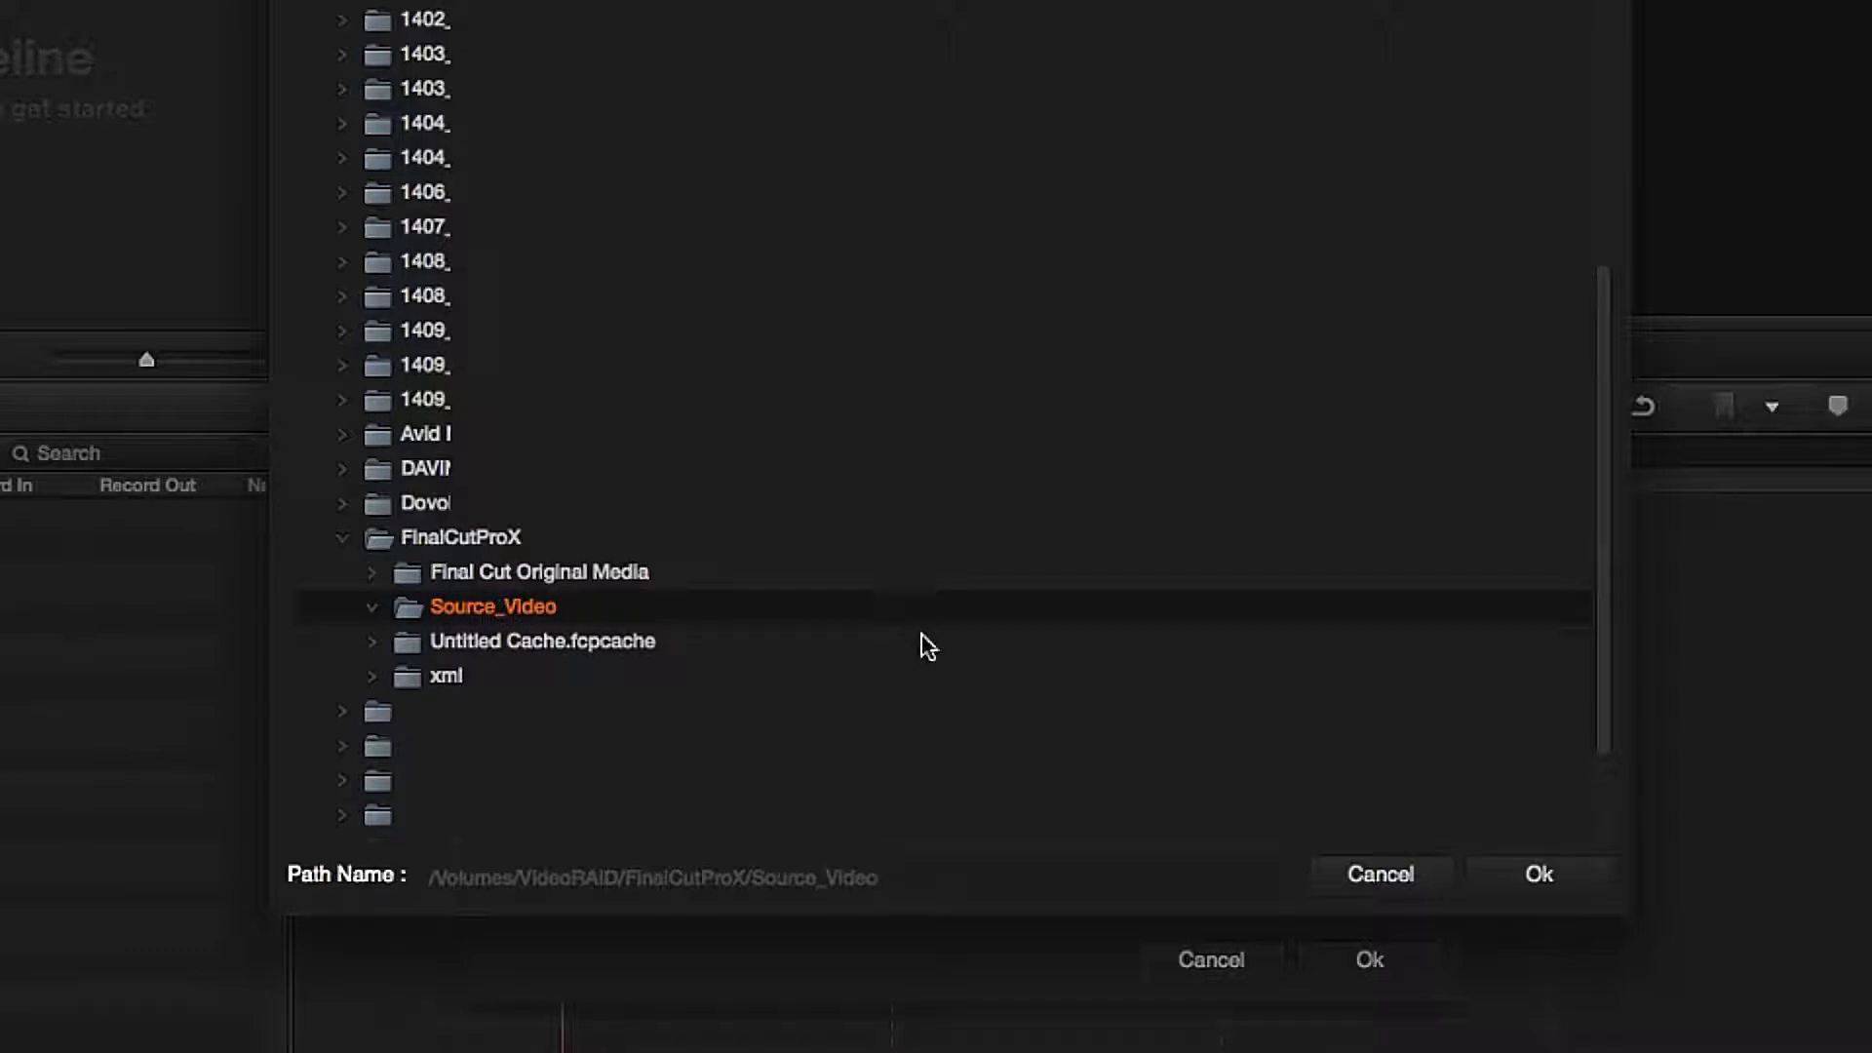
click(1506, 875)
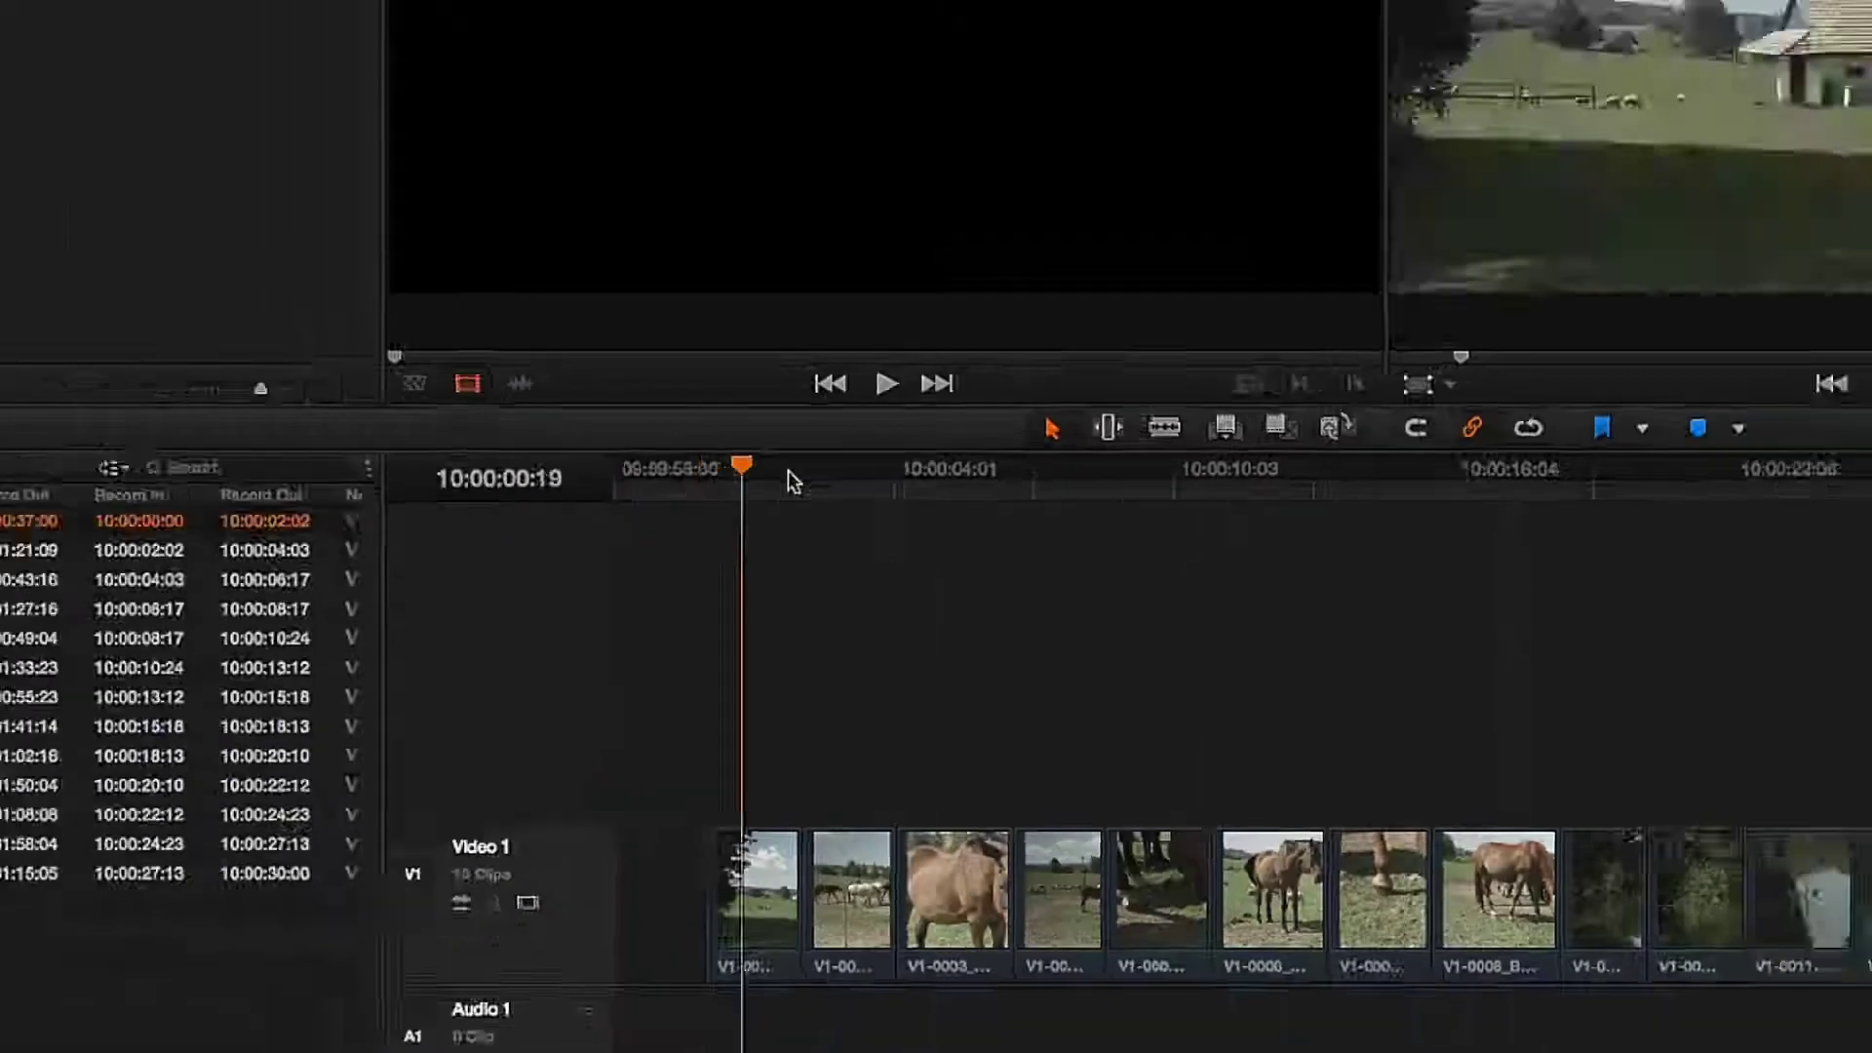
mouse_move(792, 482)
mouse_down()
mouse_move(1563, 546)
mouse_move(824, 564)
mouse_up()
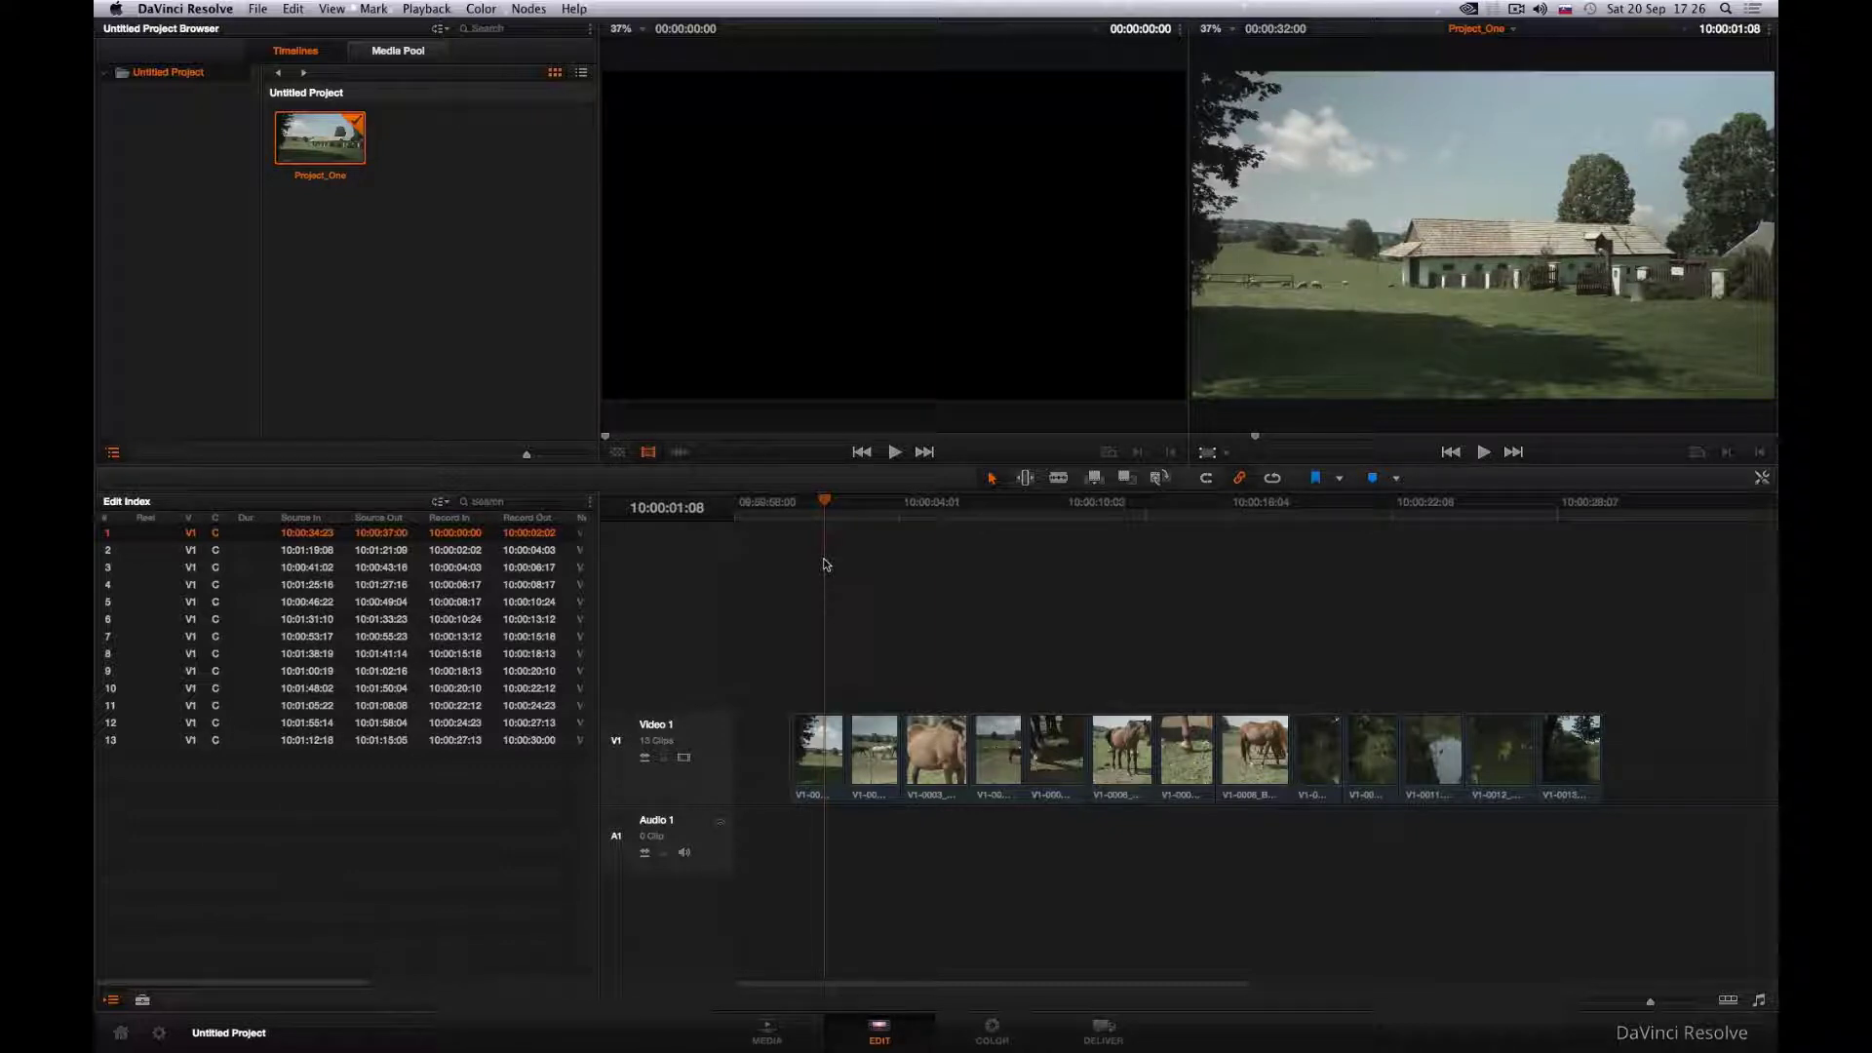
On the Media page, add Project_One.mov to the Master bin as an offline reference clip
click(770, 1031)
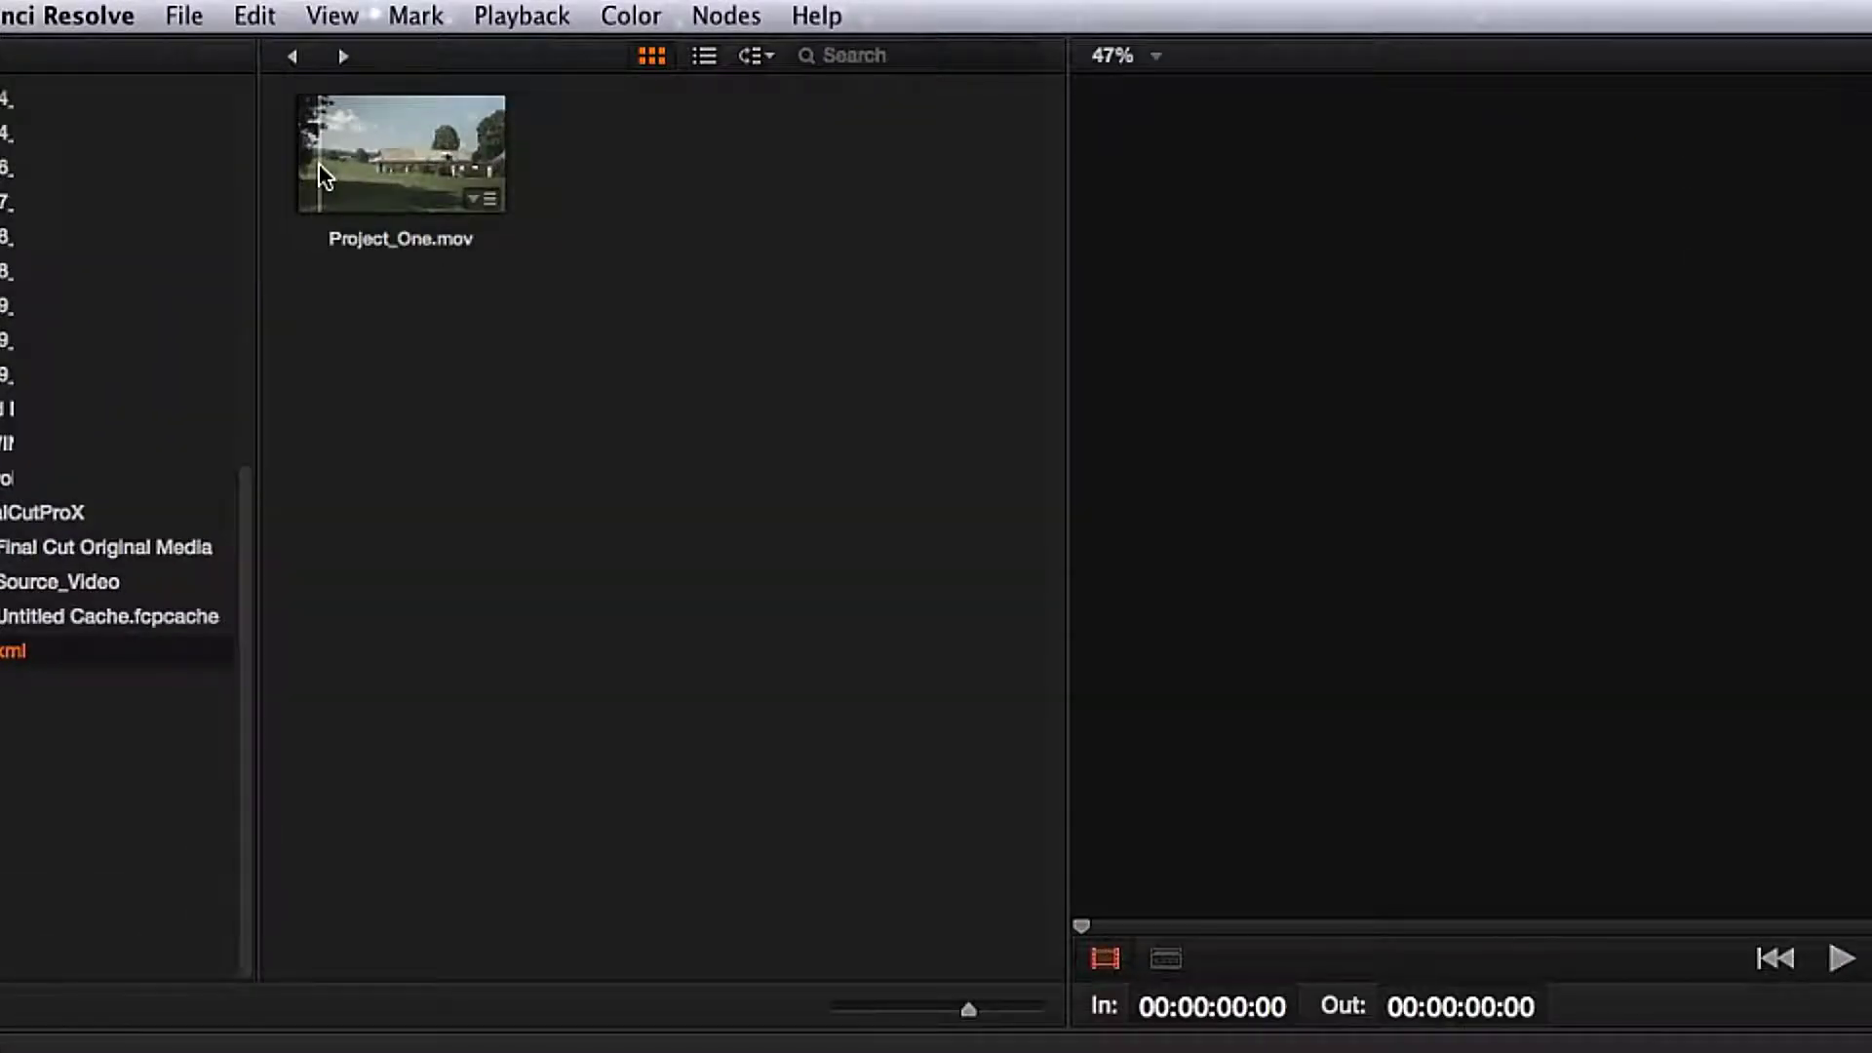
click(318, 164)
right_click(319, 164)
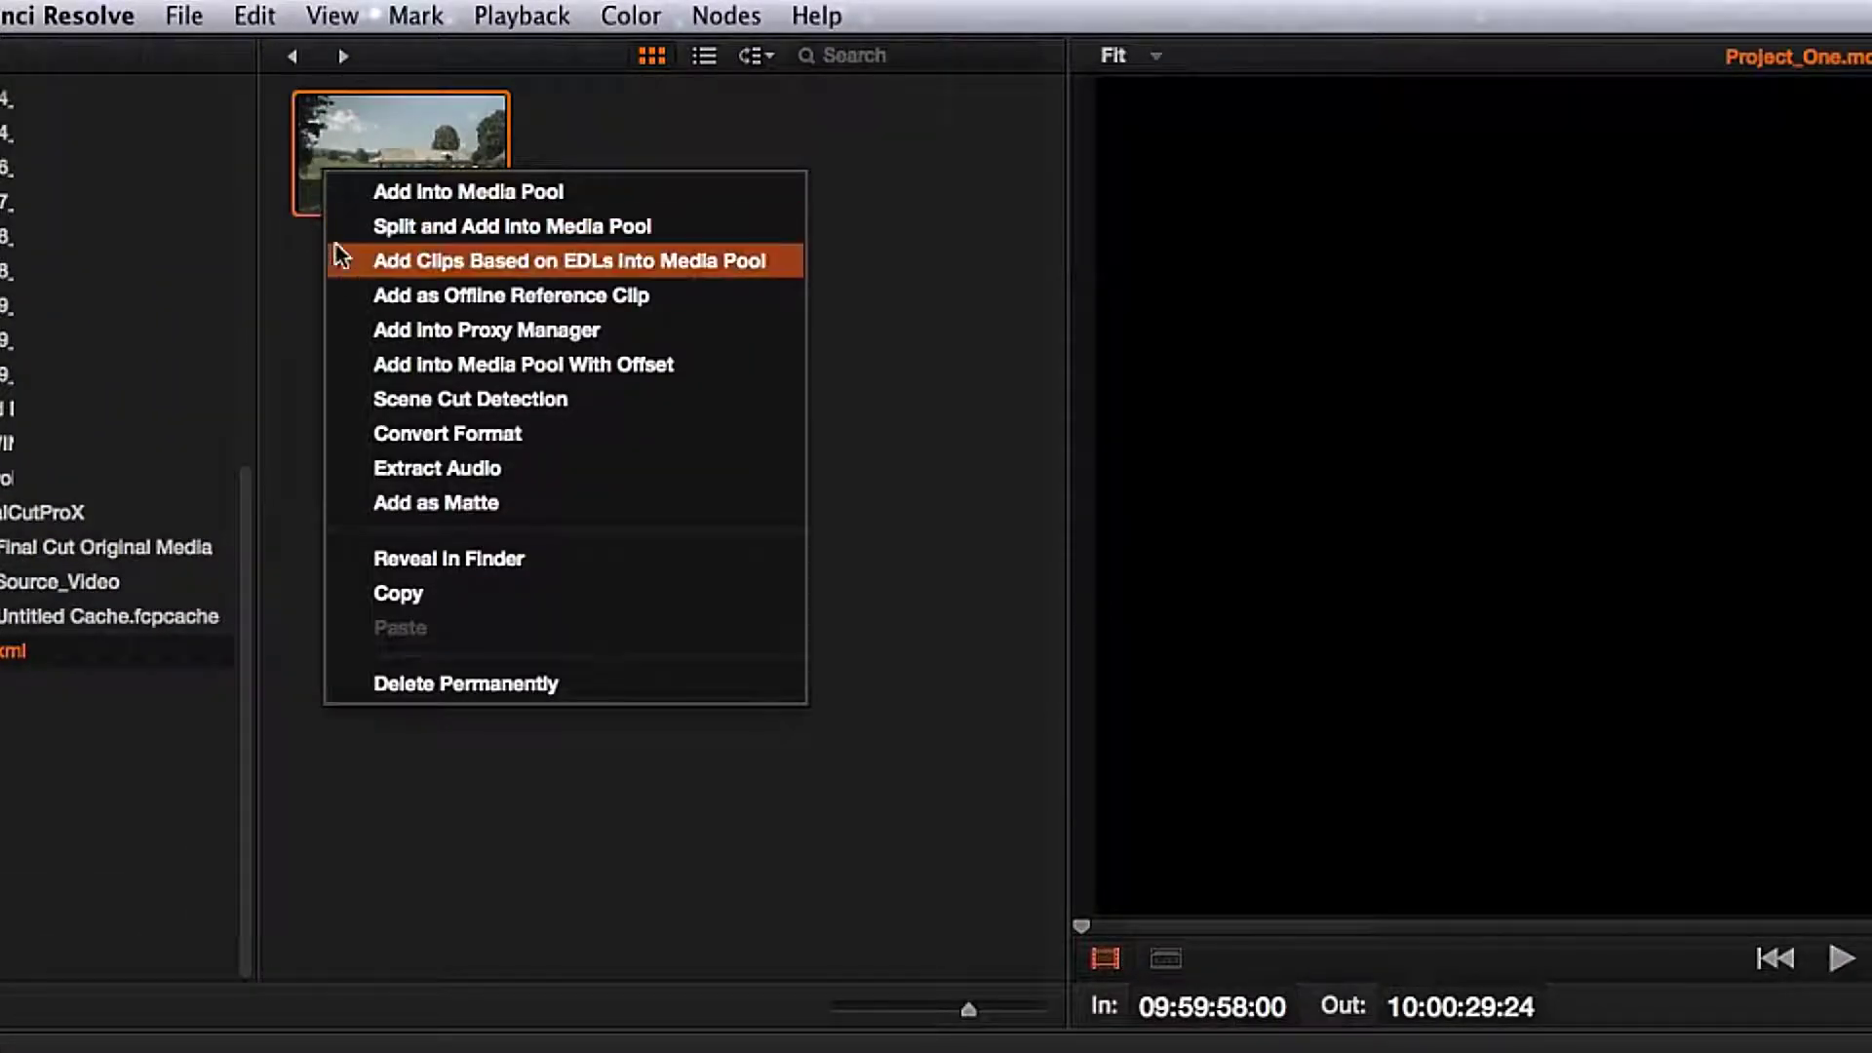
click(336, 305)
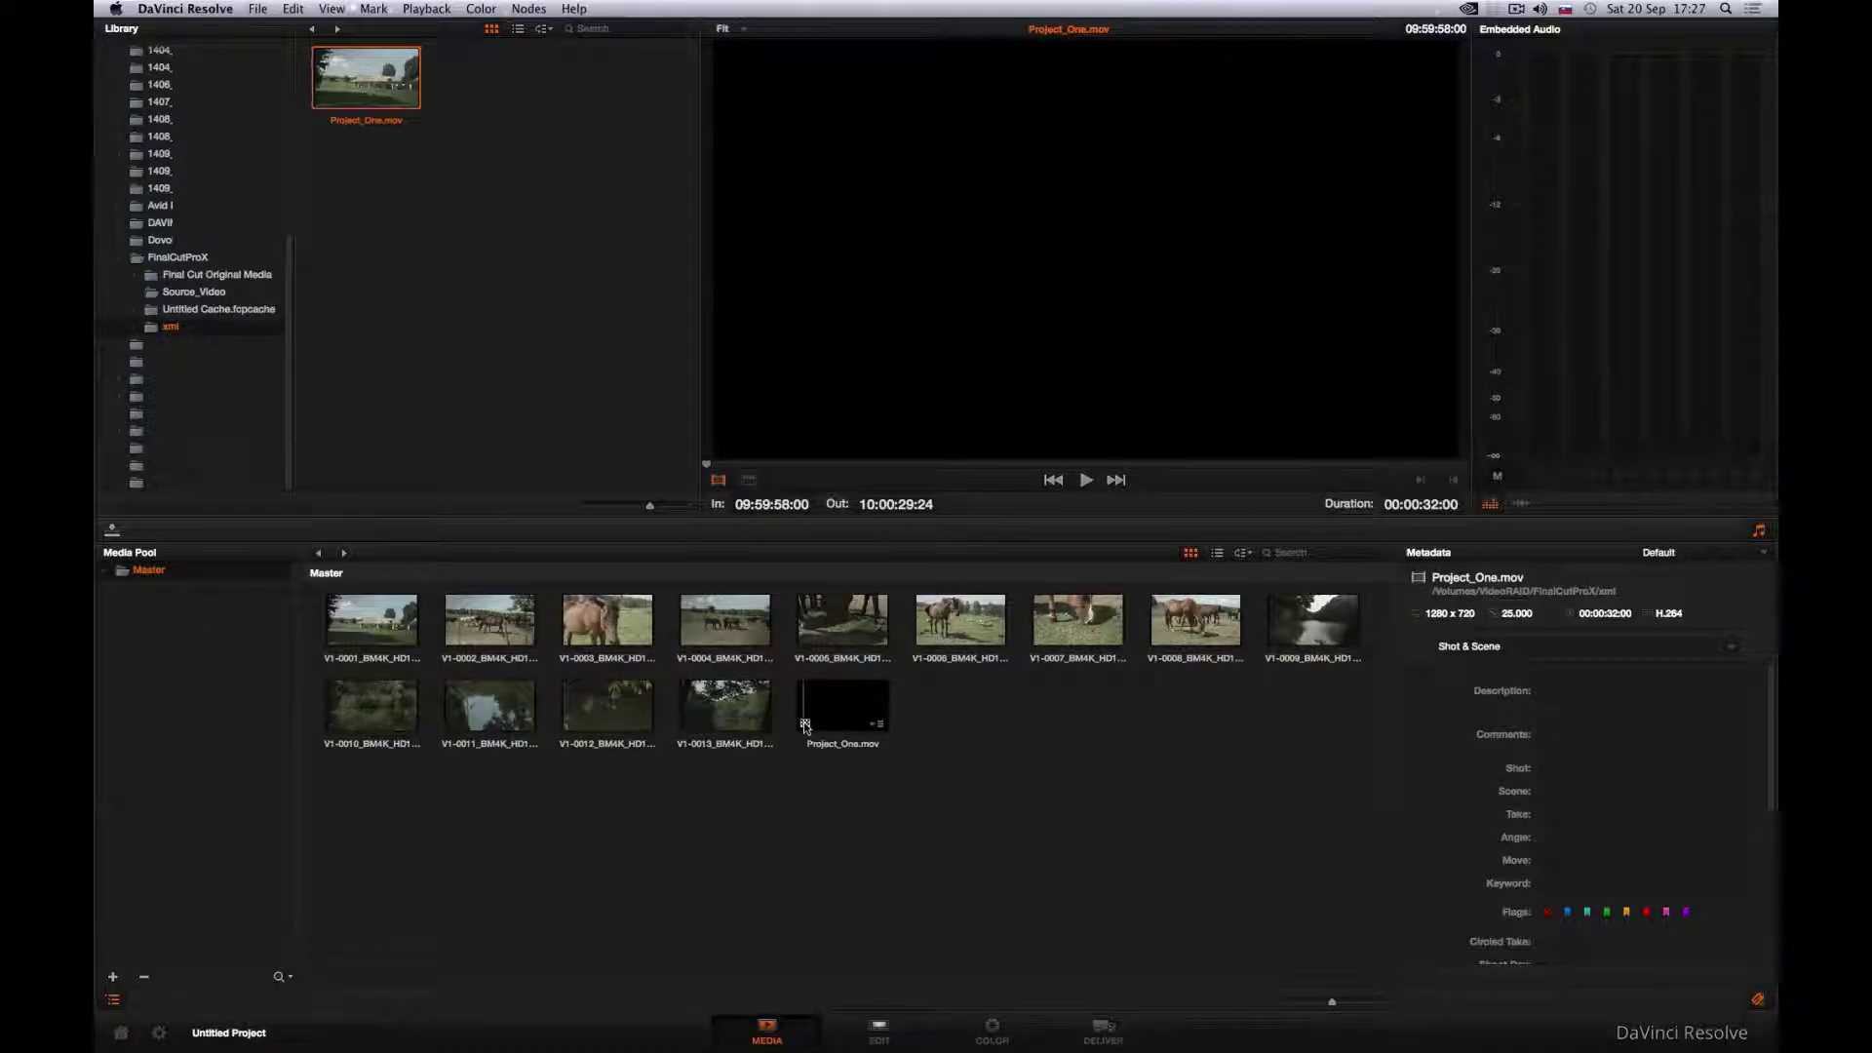
Link Project_One.mov to the Project_One timeline as its offline reference clip
click(848, 1041)
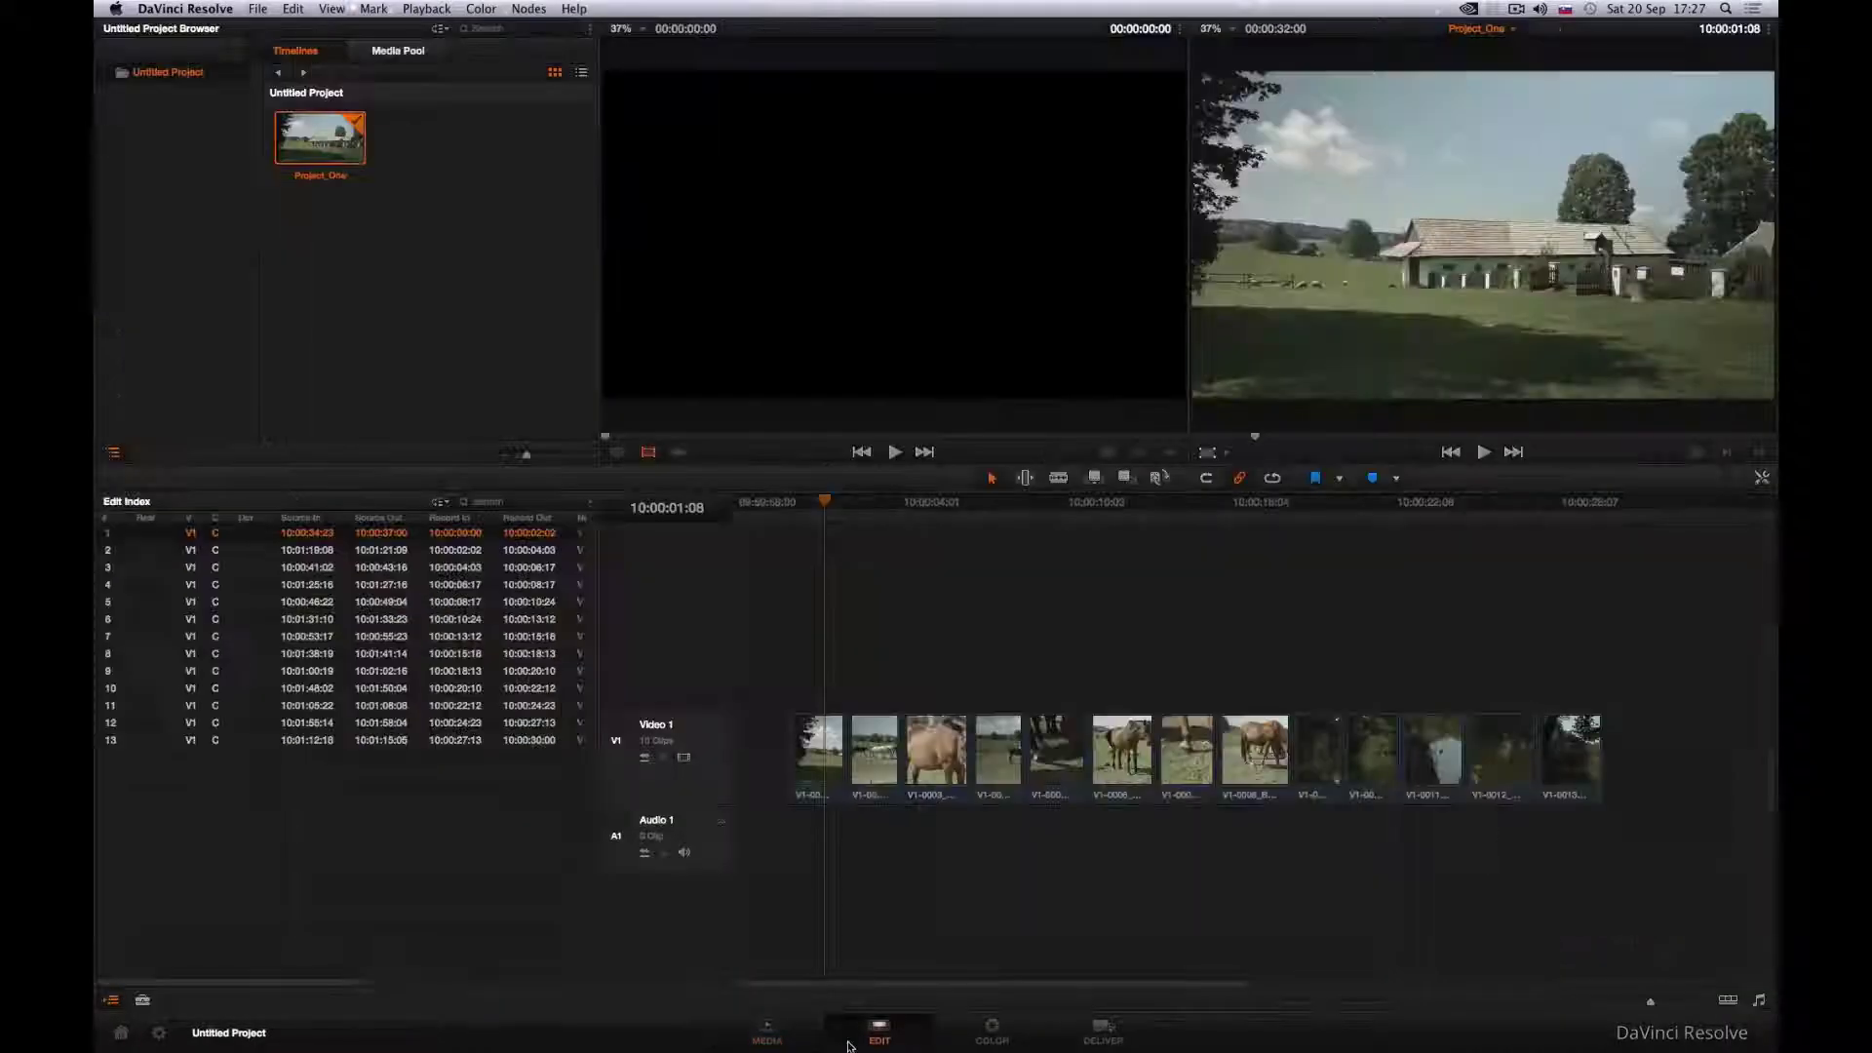
right_click(303, 150)
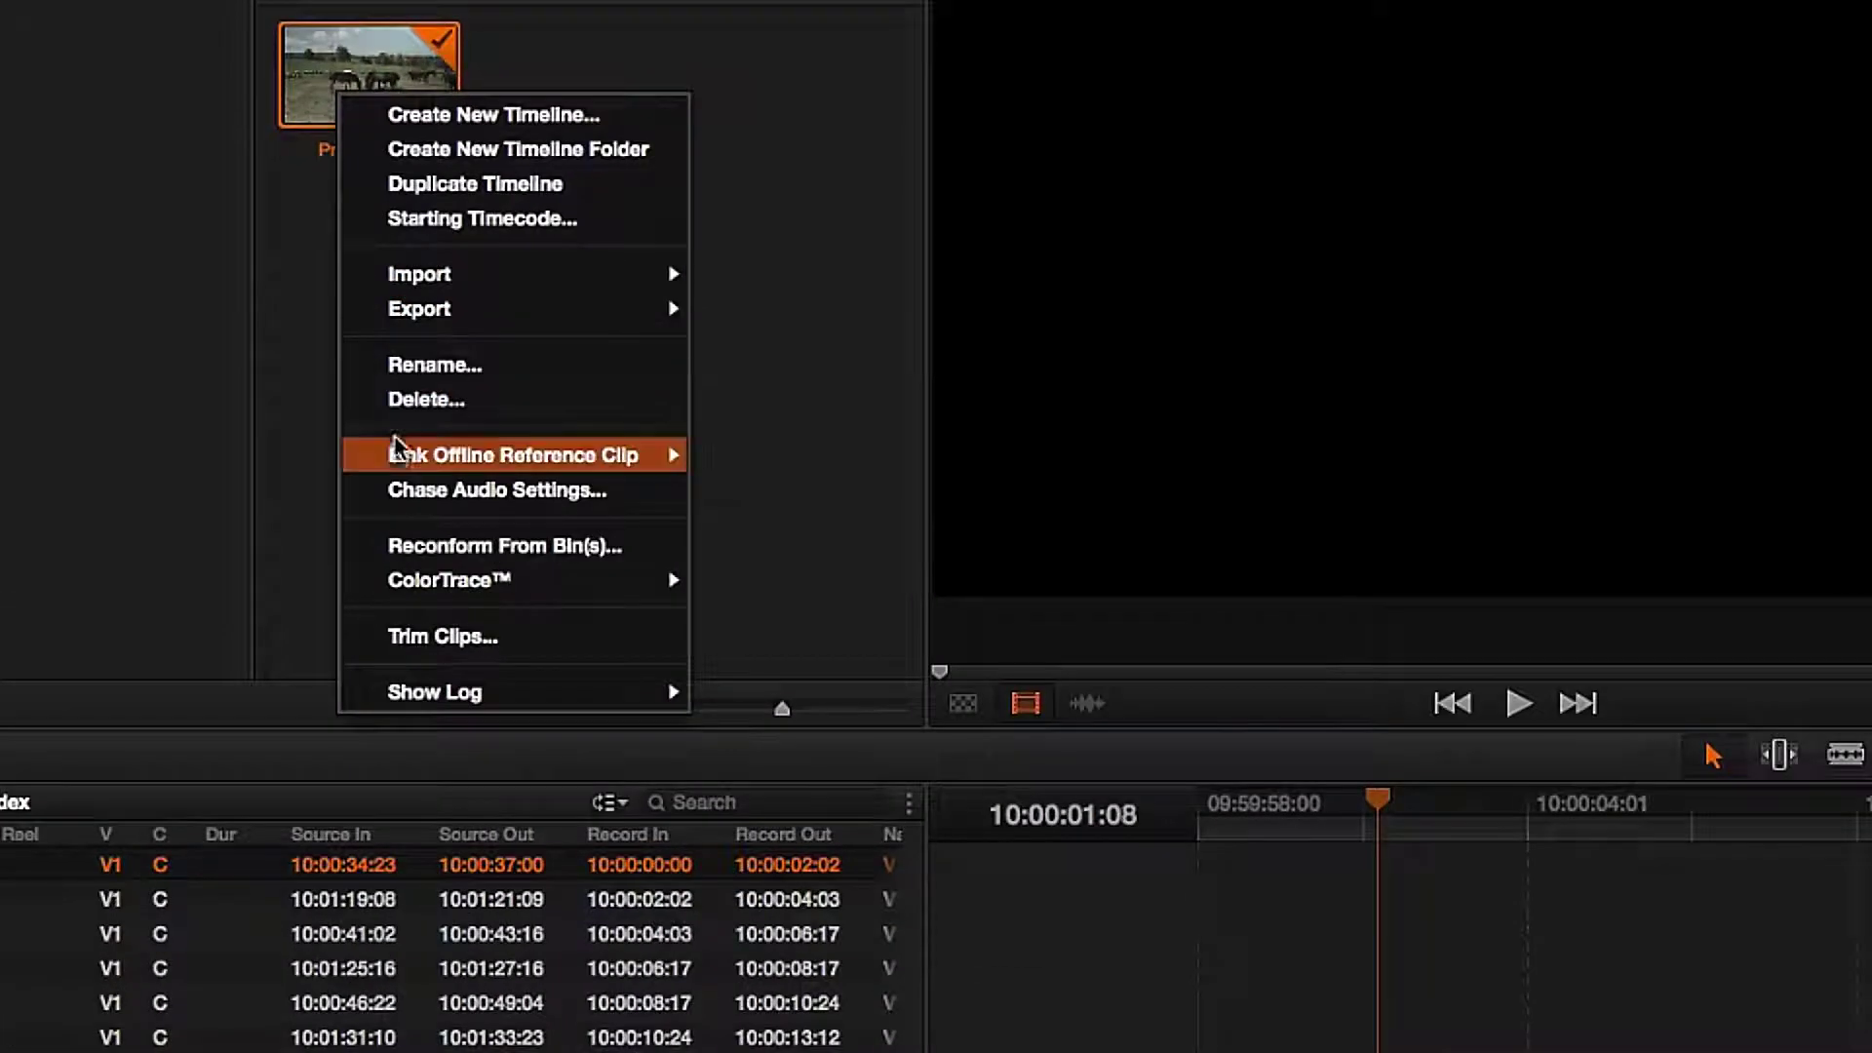
mouse_move(336, 327)
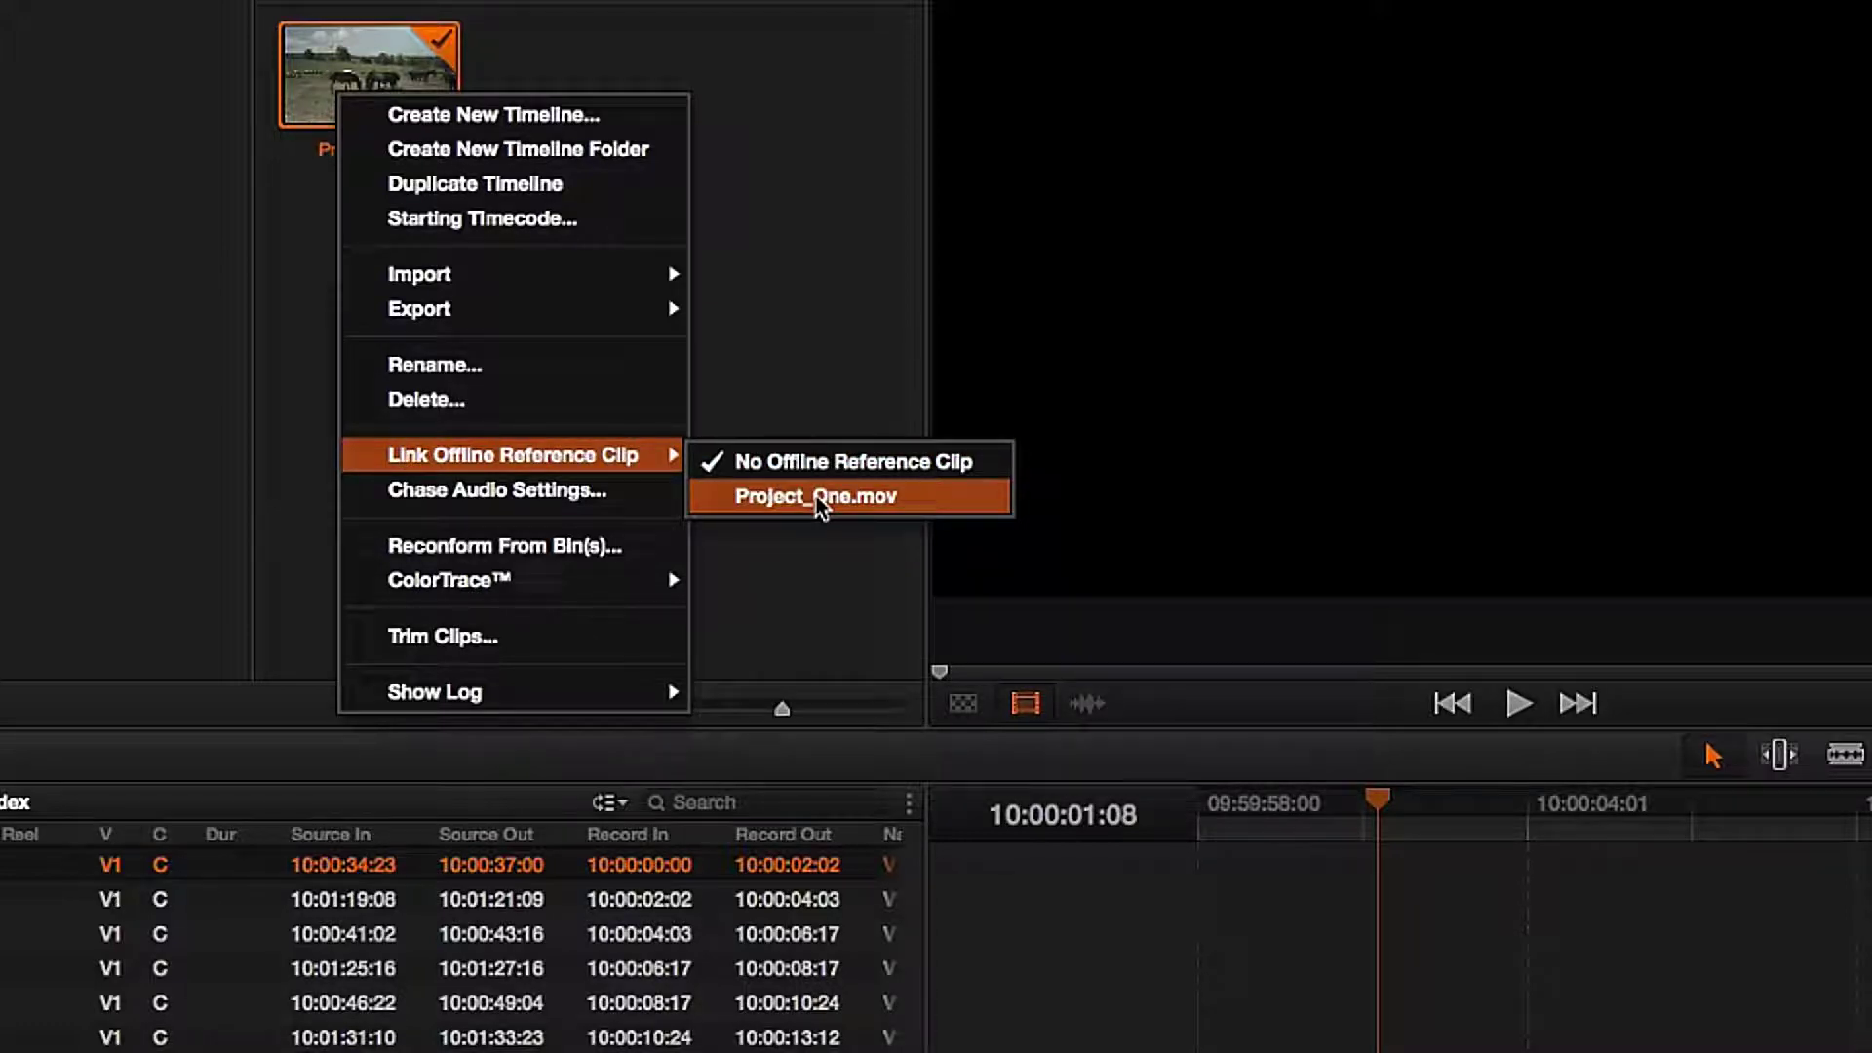
click(819, 499)
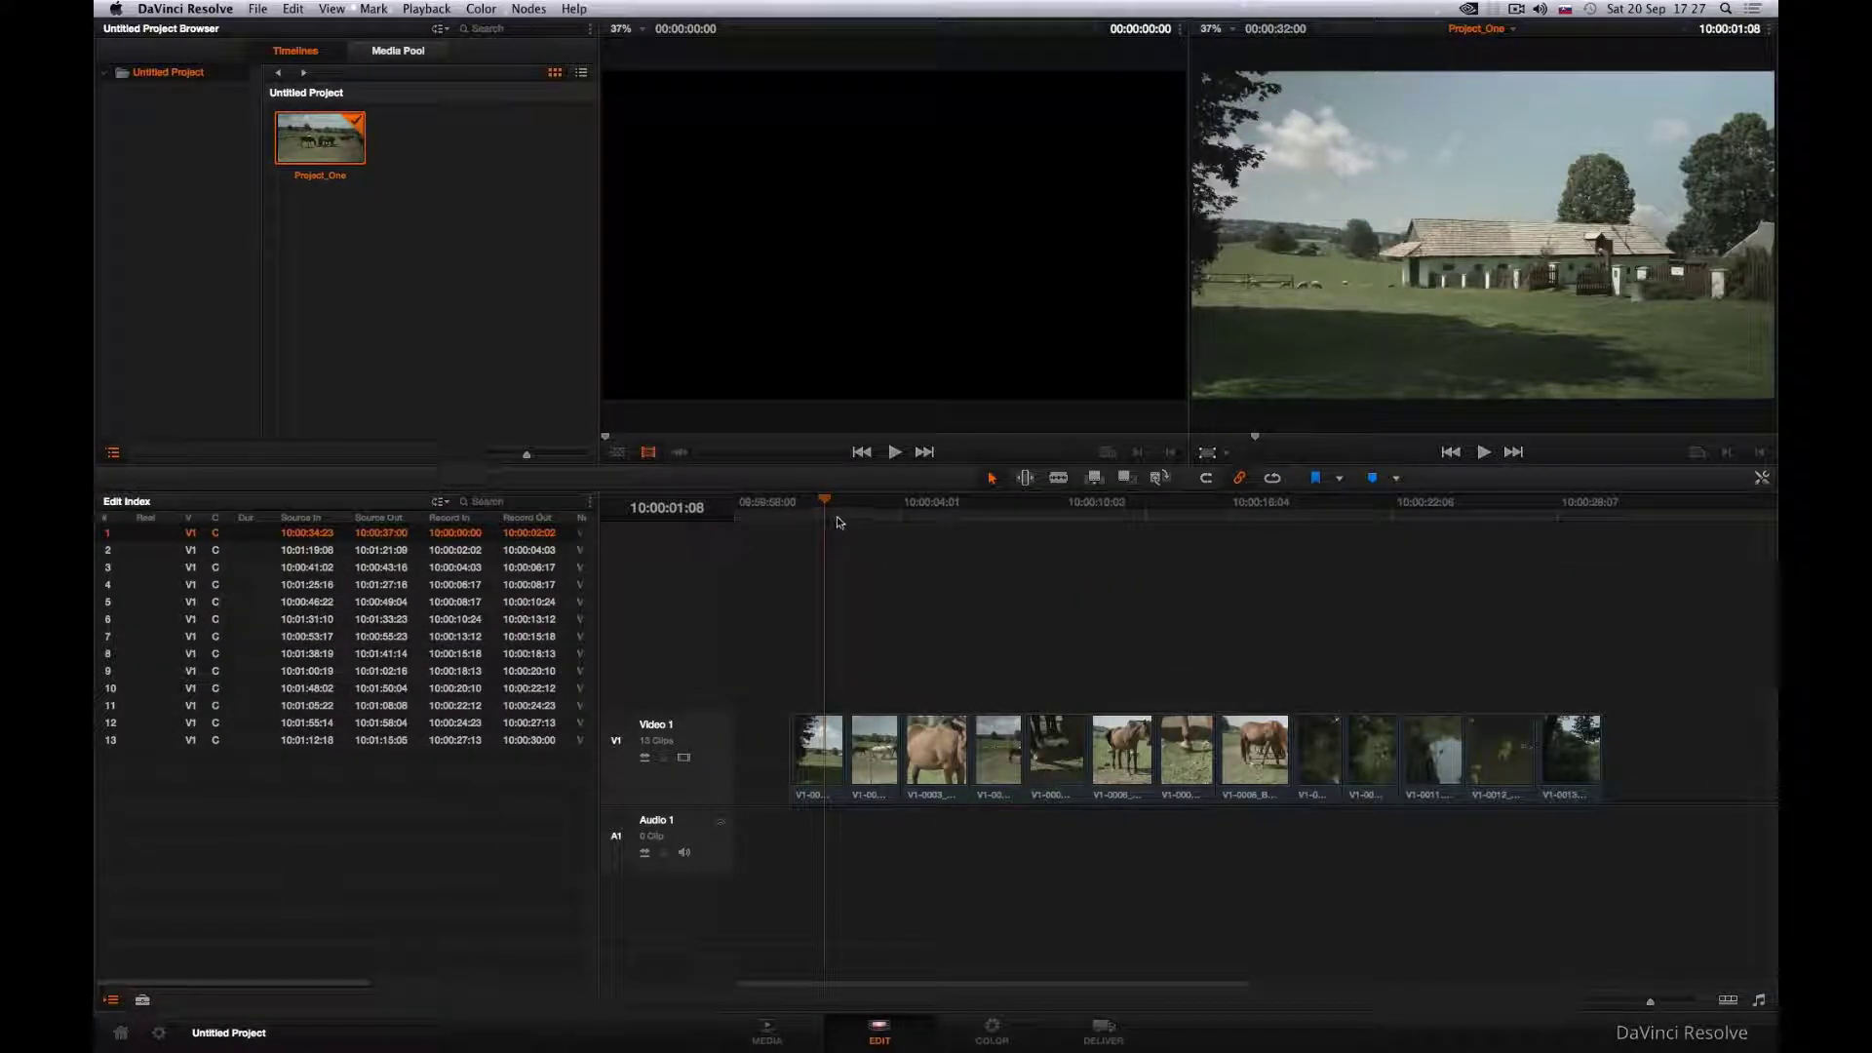
Show the offline reference in the source viewer and scrub the edit to compare against it
mouse_move(824, 517)
mouse_down()
mouse_move(1553, 543)
mouse_move(816, 548)
mouse_up()
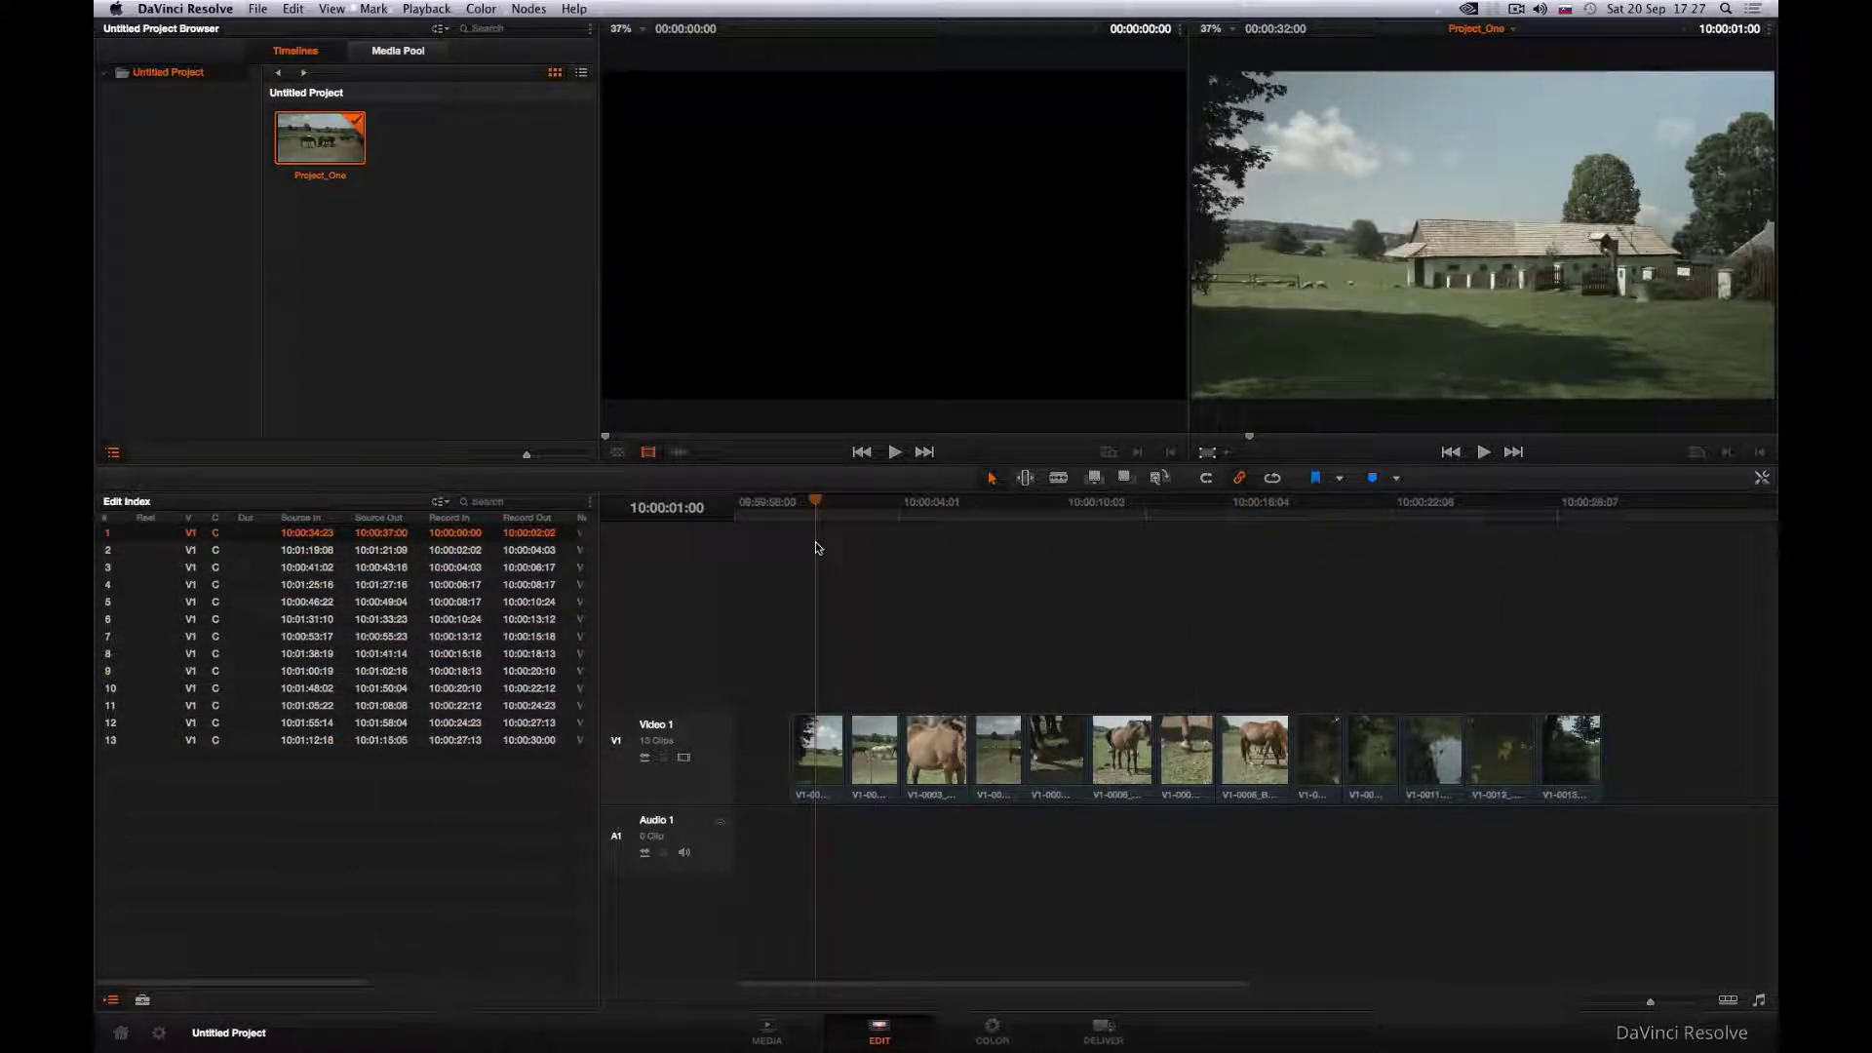
click(617, 455)
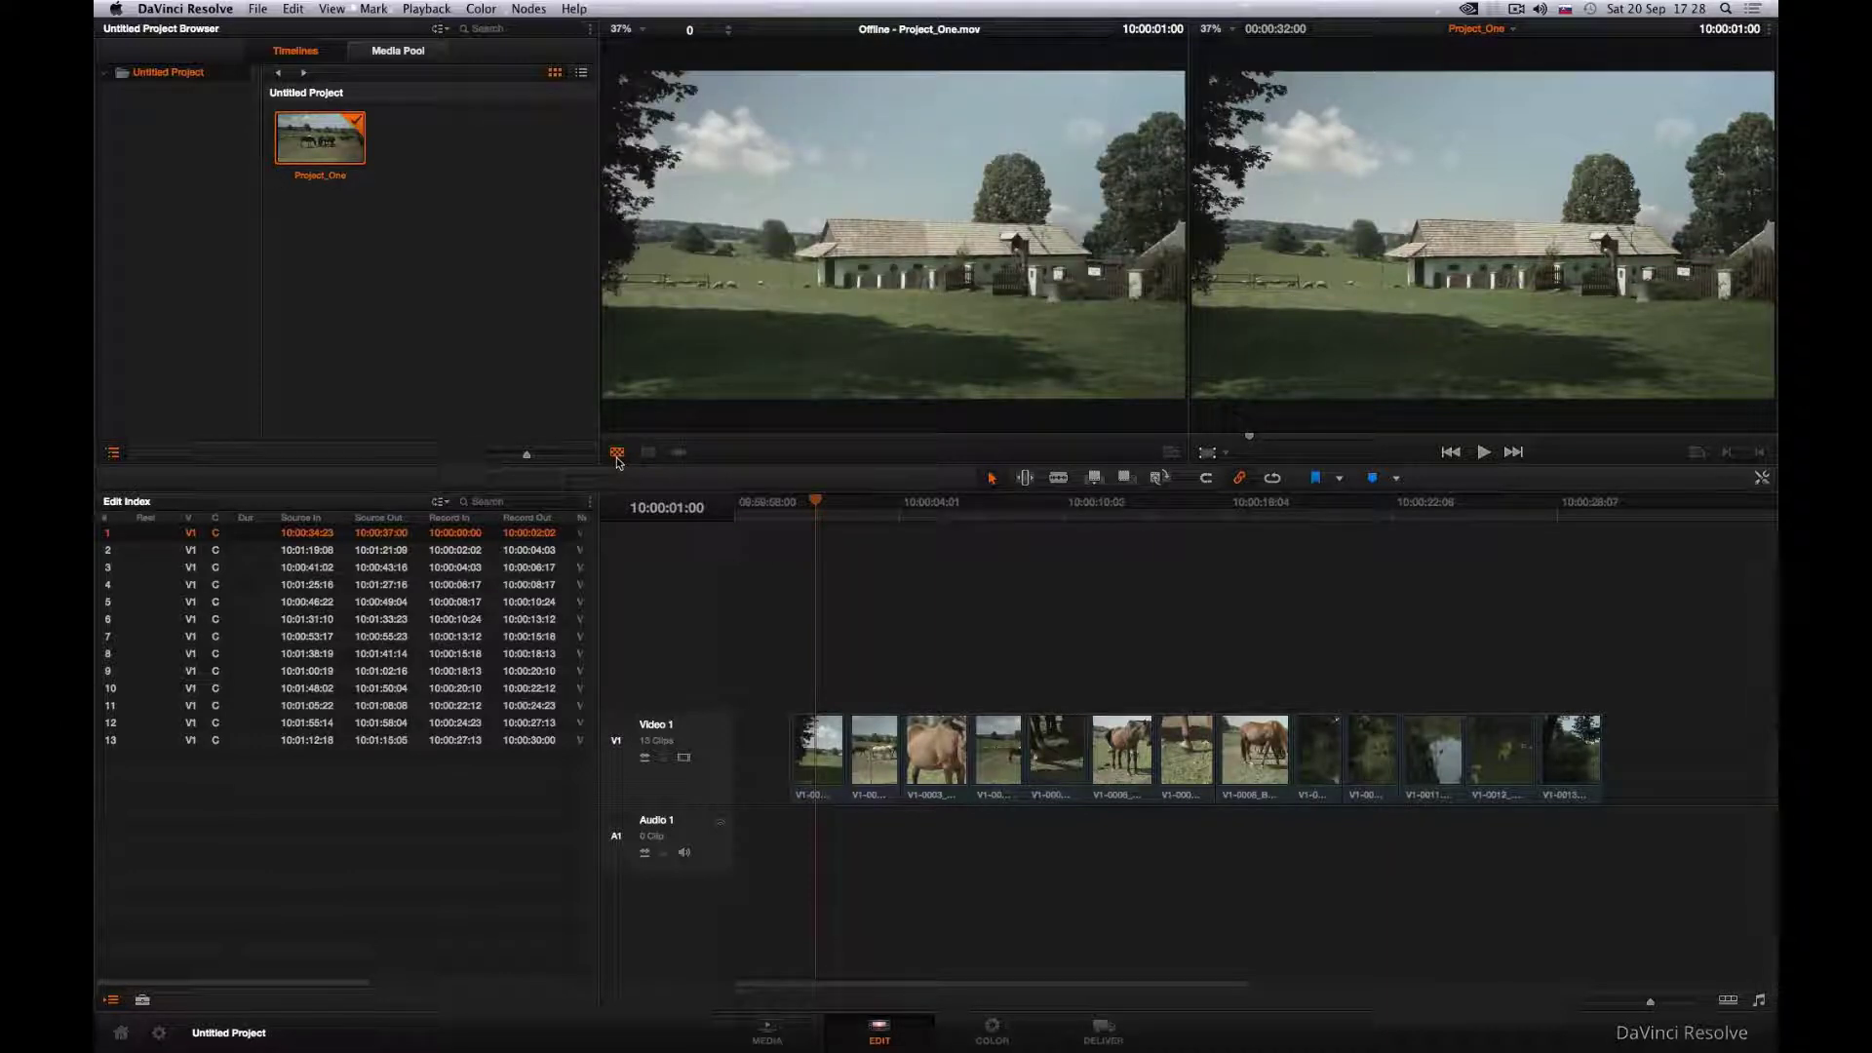
drag(817, 503, 1397, 506)
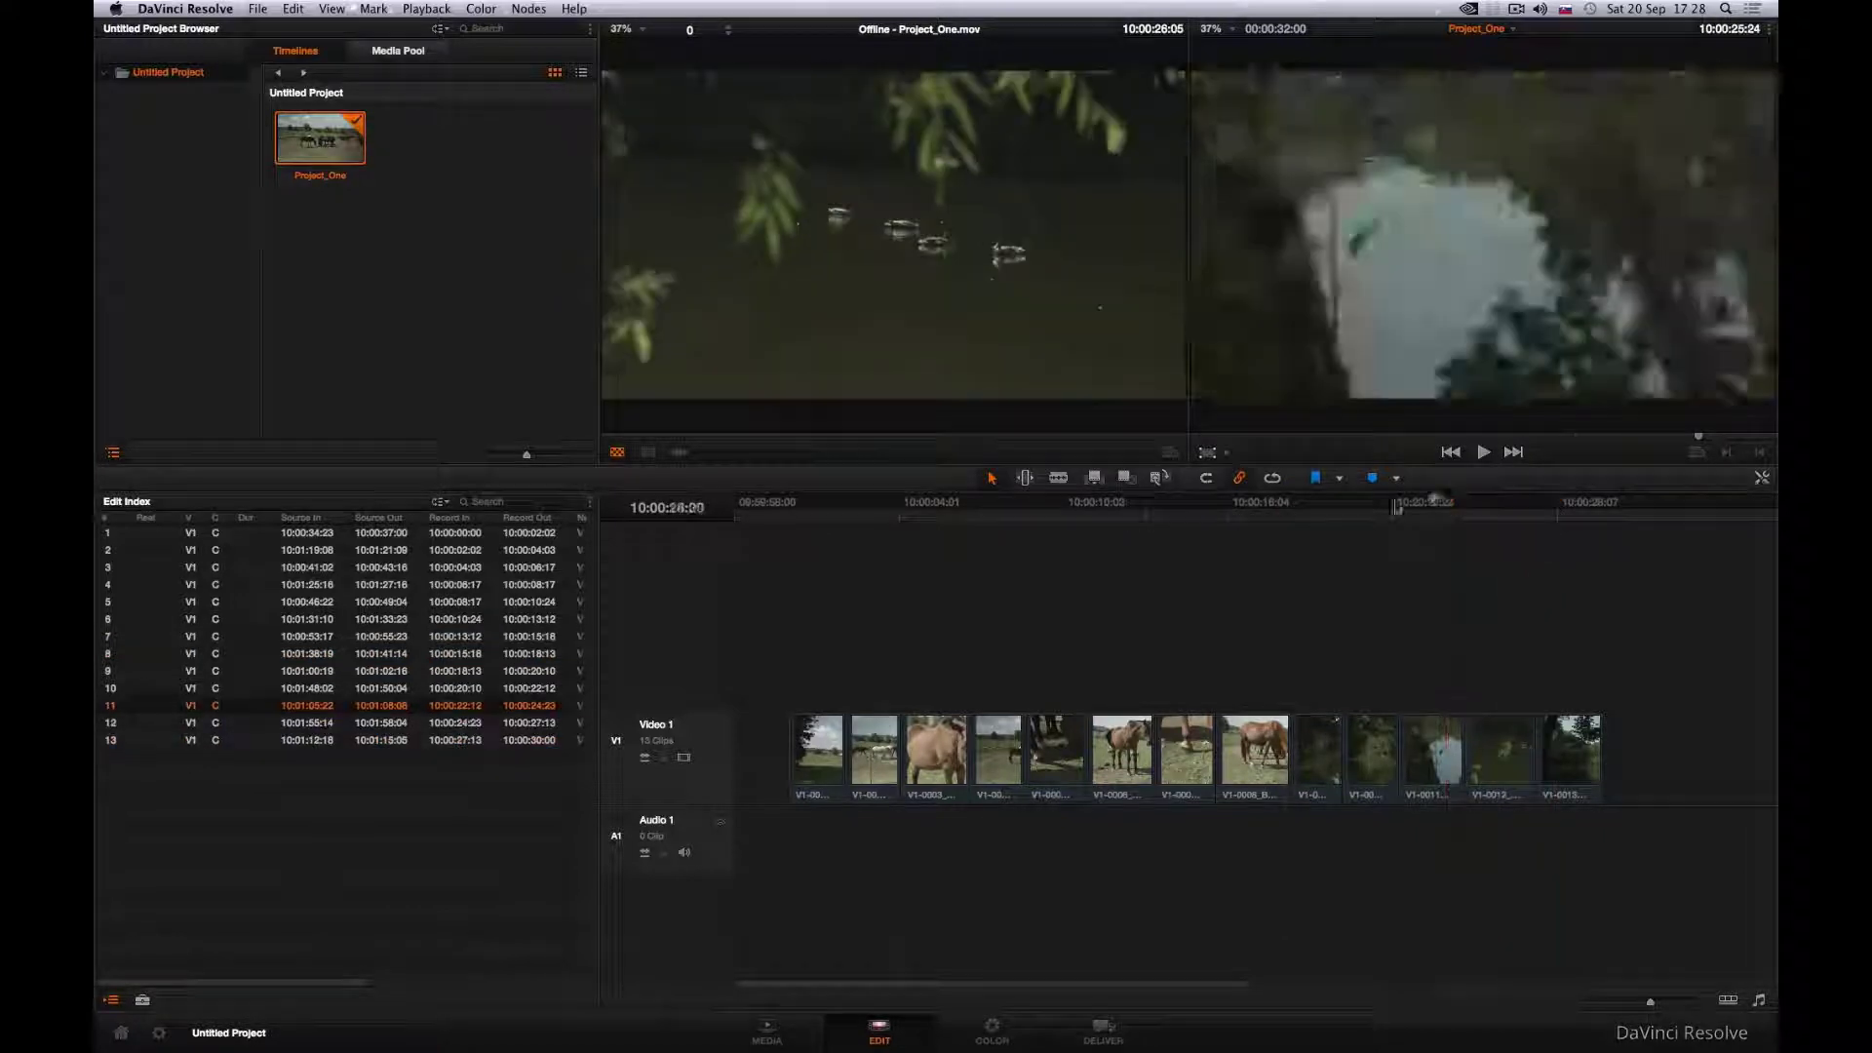
drag(1396, 506, 827, 503)
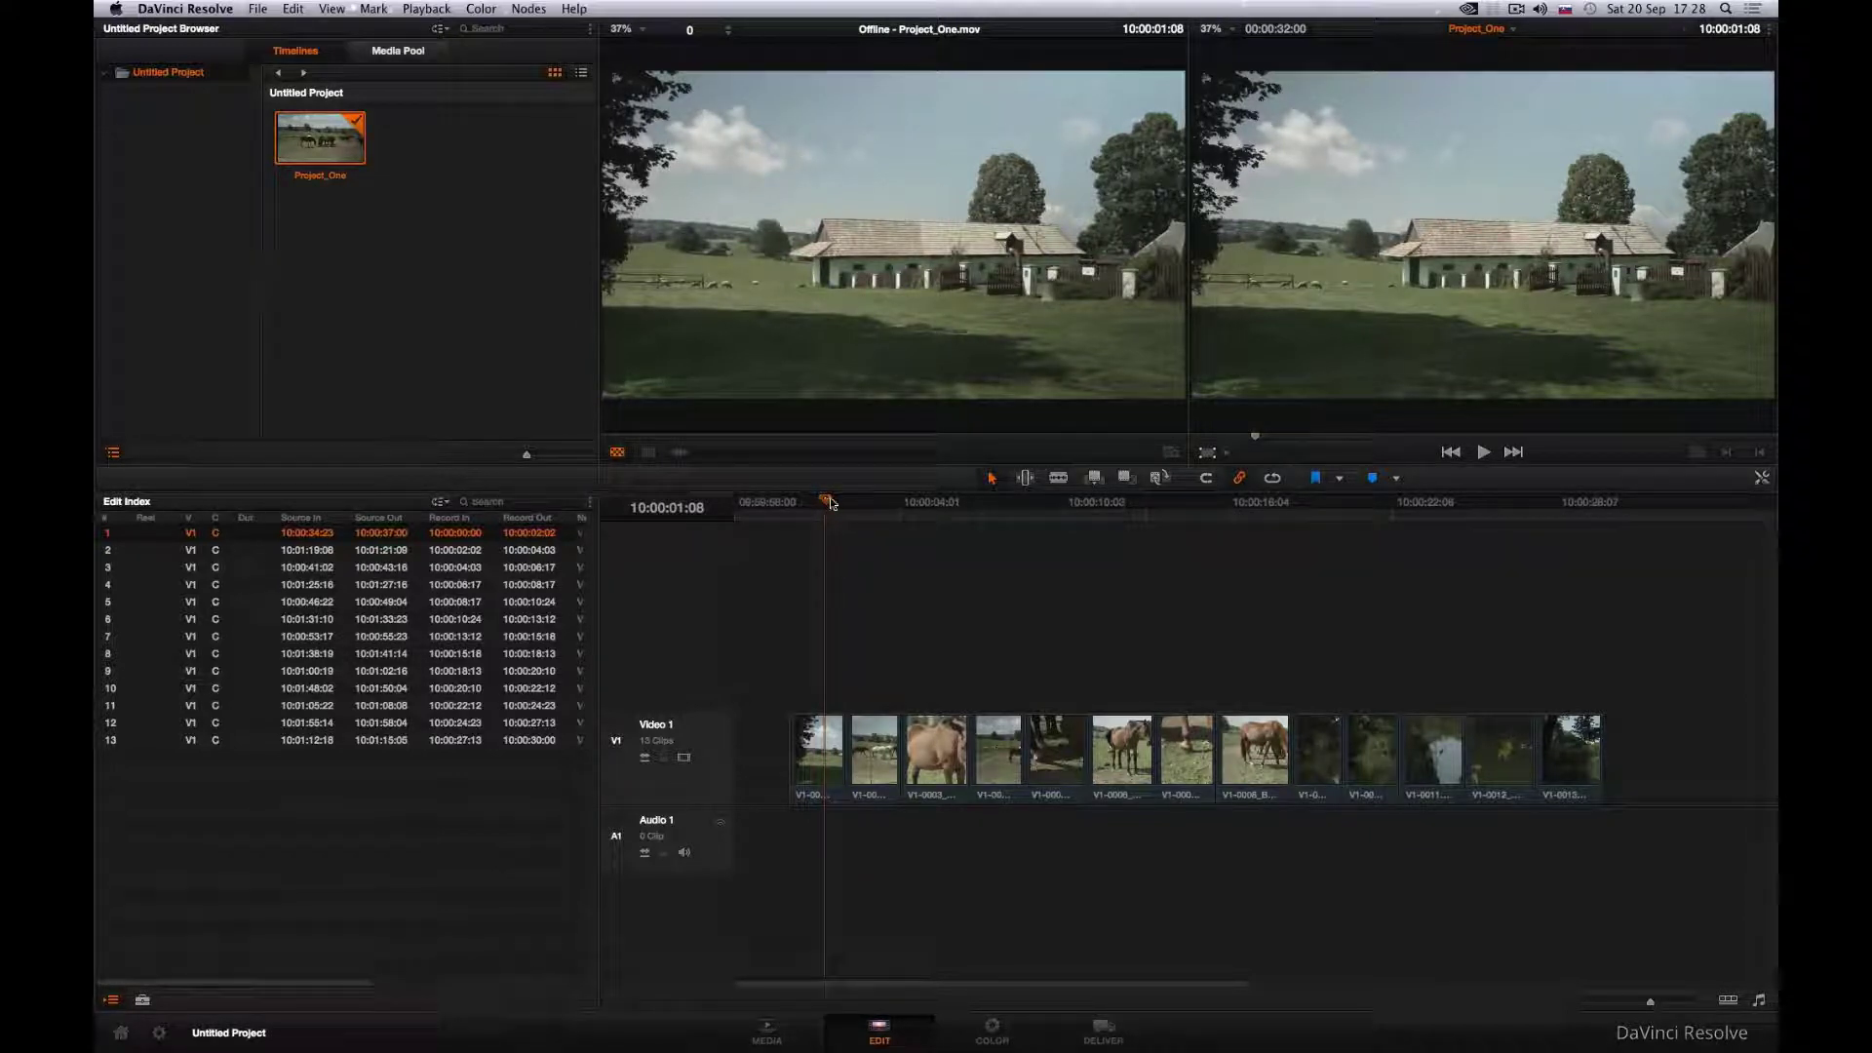
mouse_move(827, 503)
mouse_down()
mouse_move(1554, 505)
mouse_move(944, 506)
mouse_up()
Flip clip V1-0003 horizontally through Clip Attributes and check it against the reference
click(924, 735)
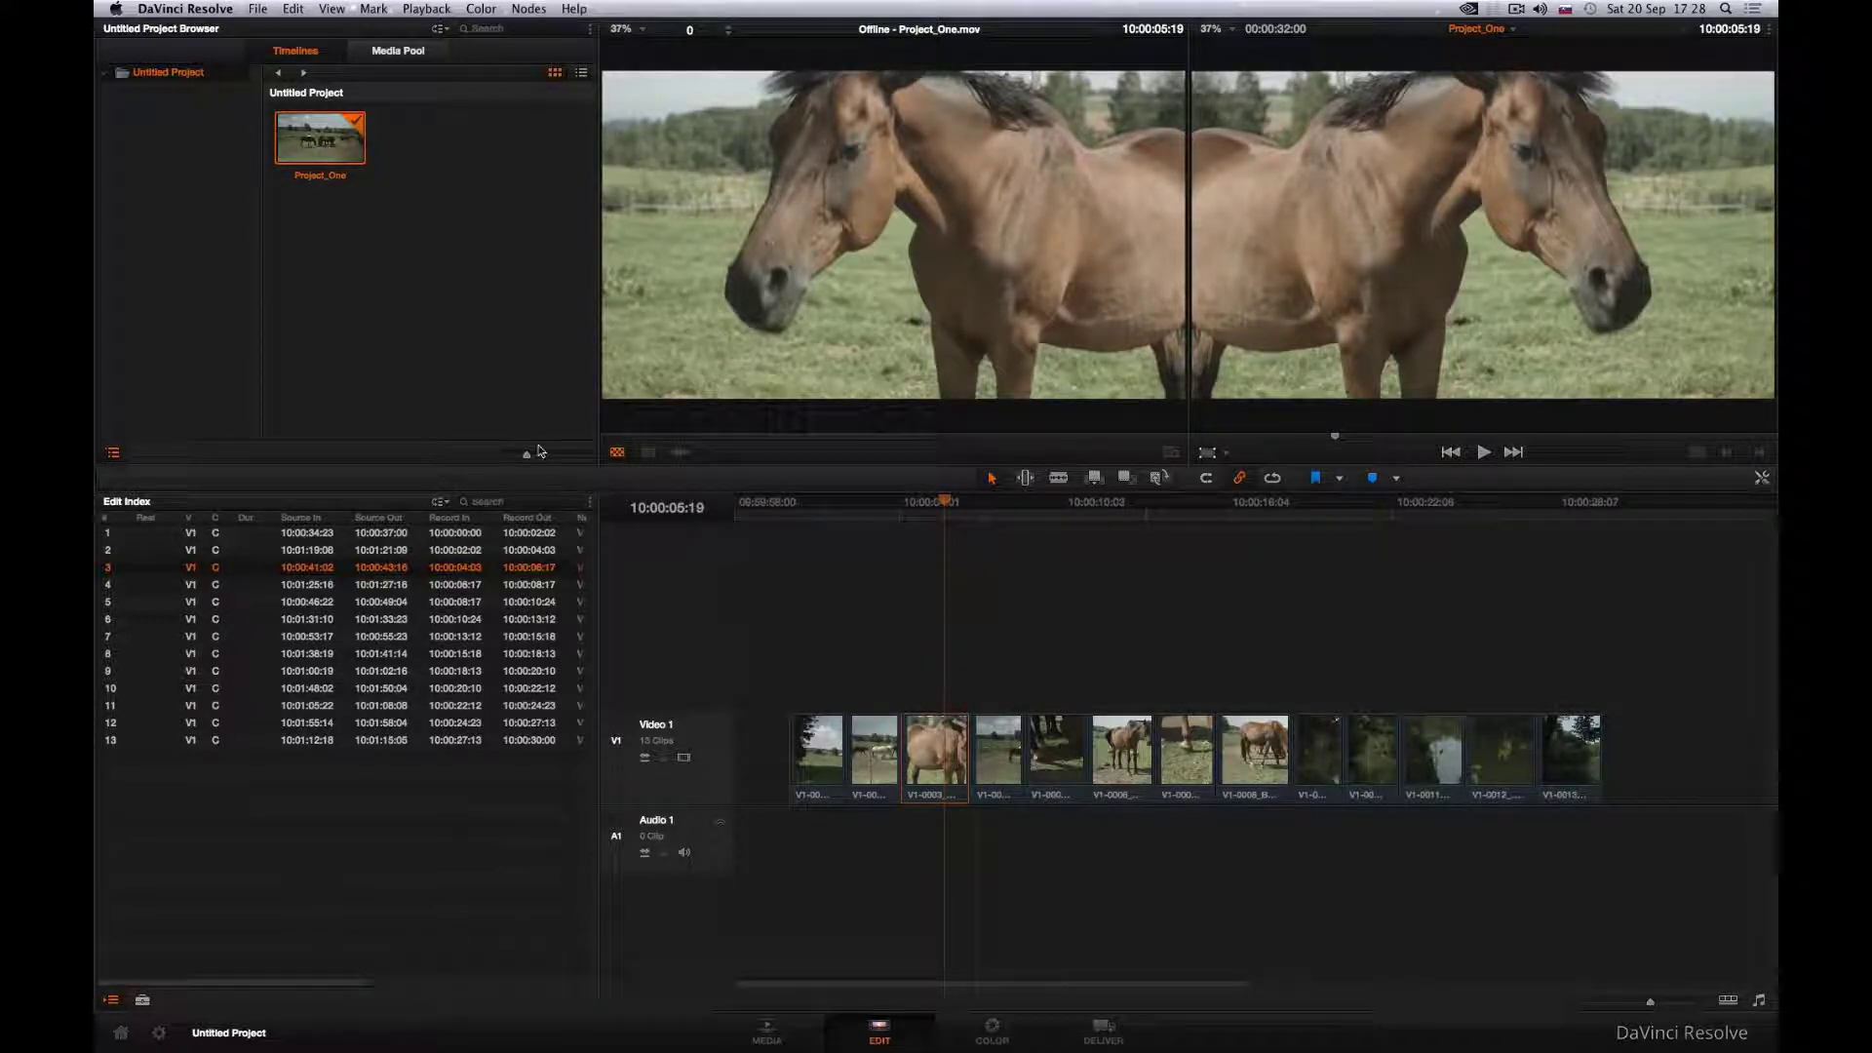
click(425, 60)
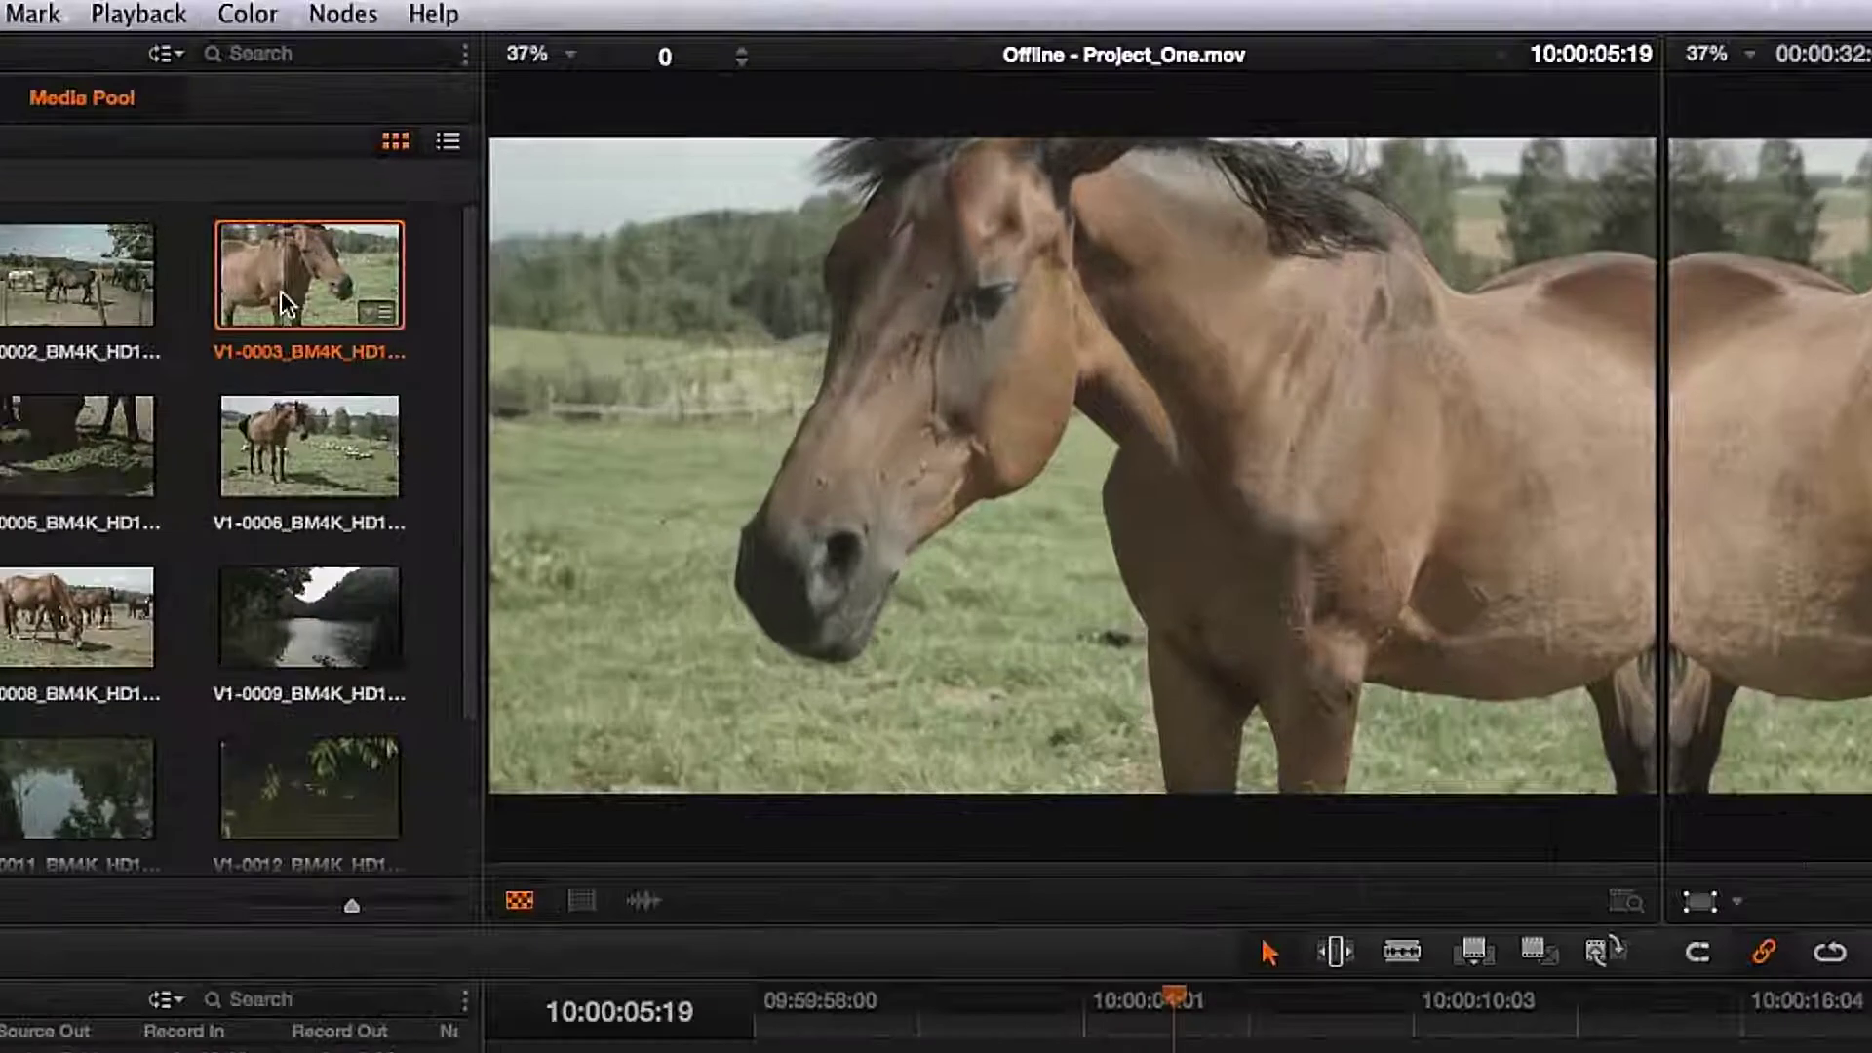
right_click(500, 148)
click(352, 836)
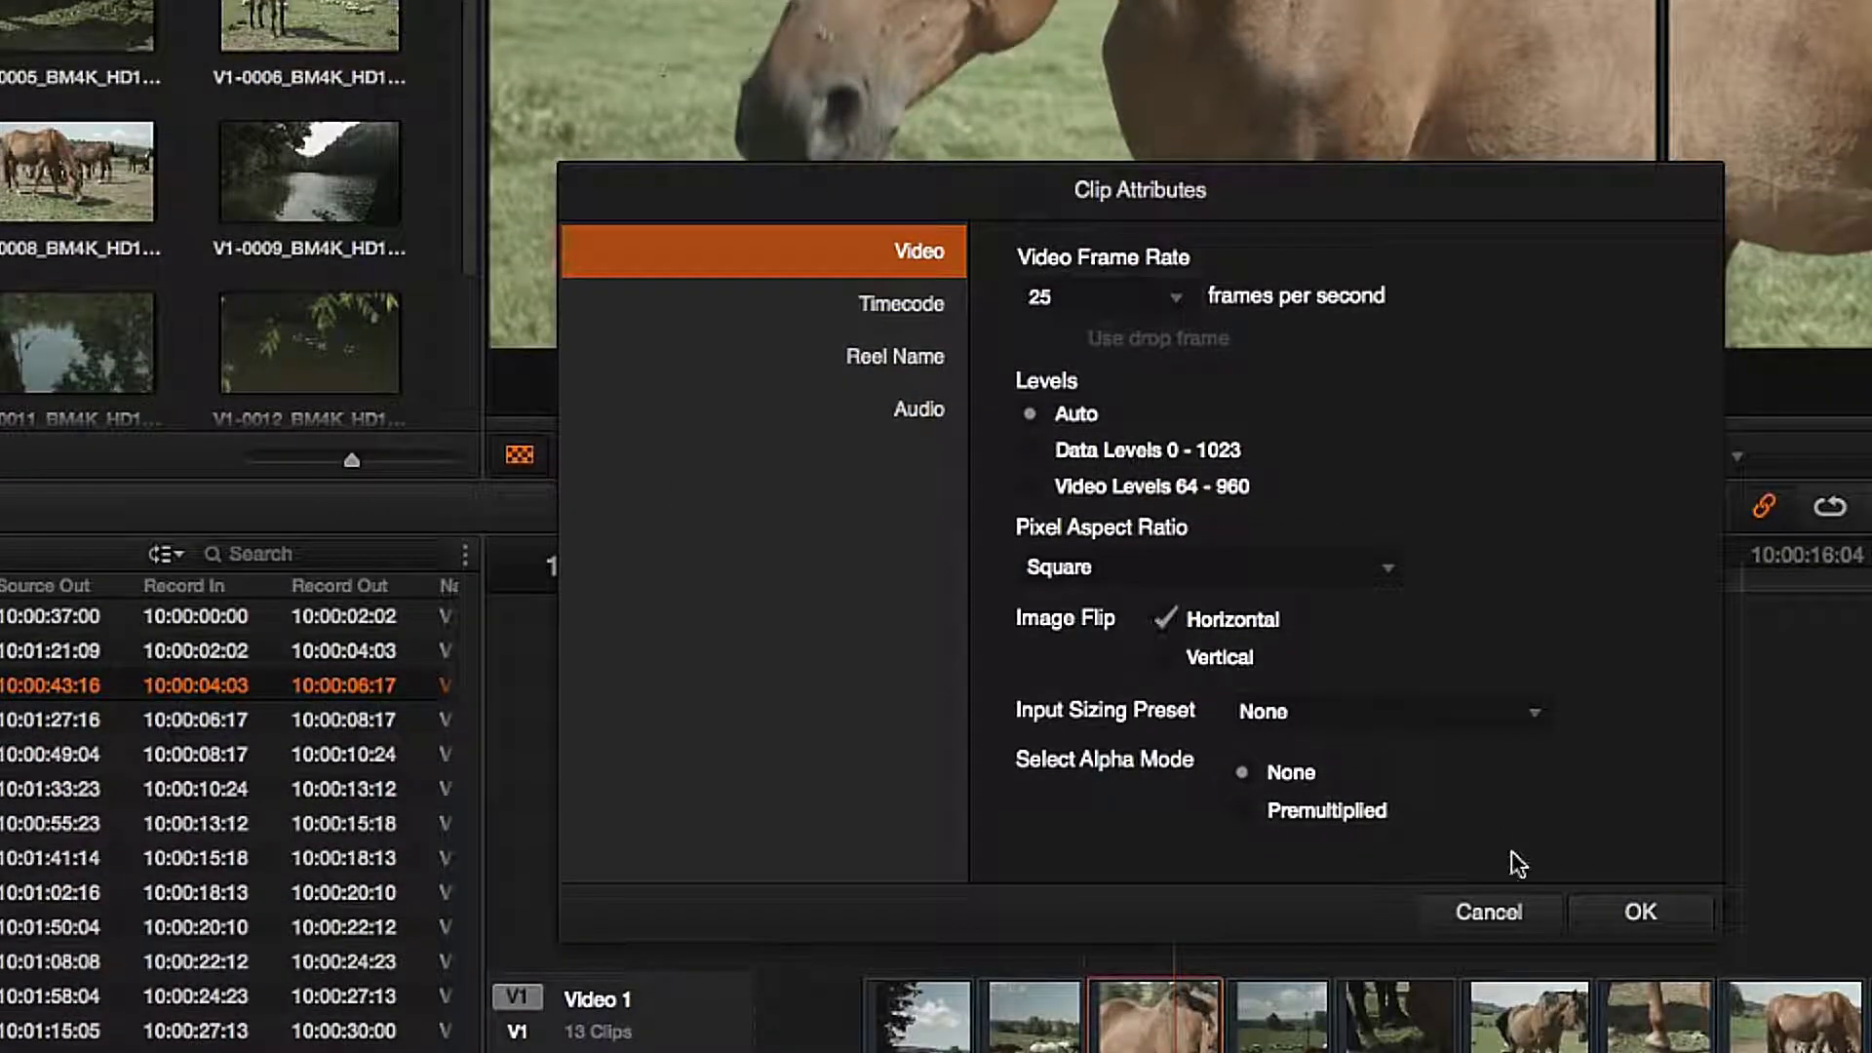
click(1599, 911)
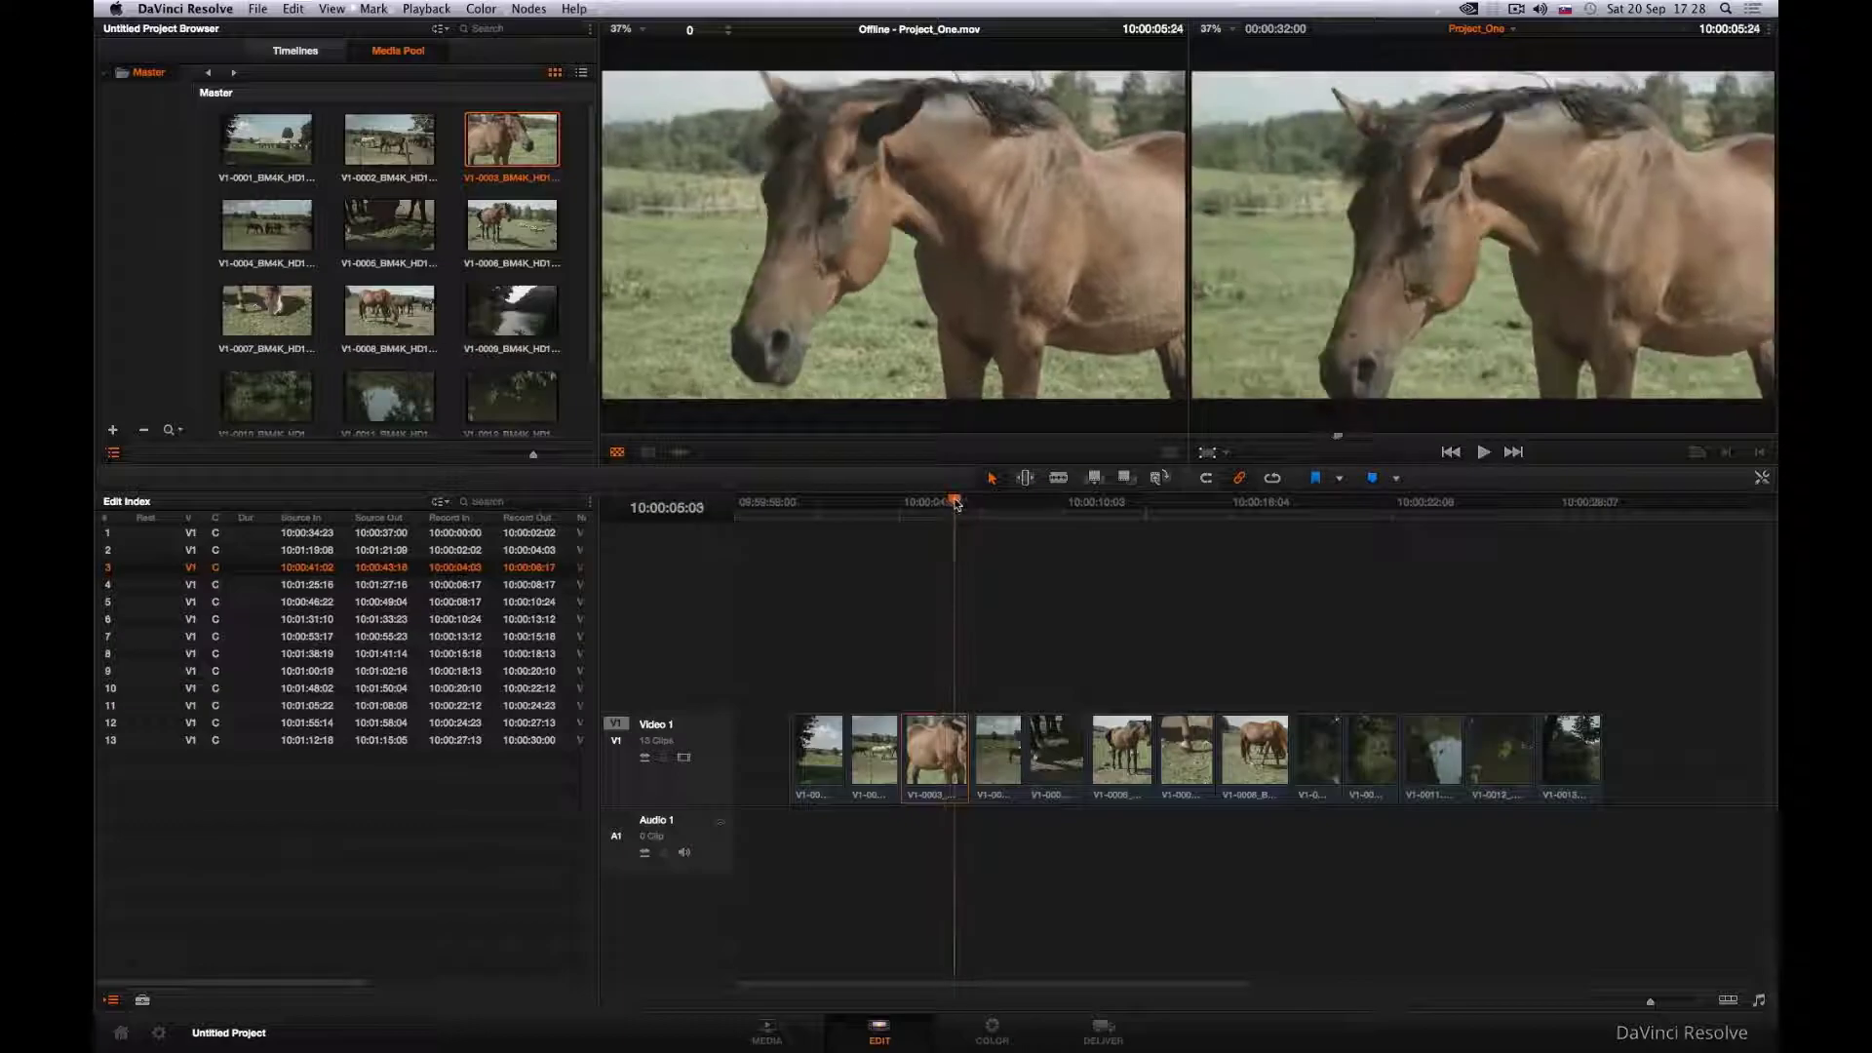
drag(957, 505, 937, 504)
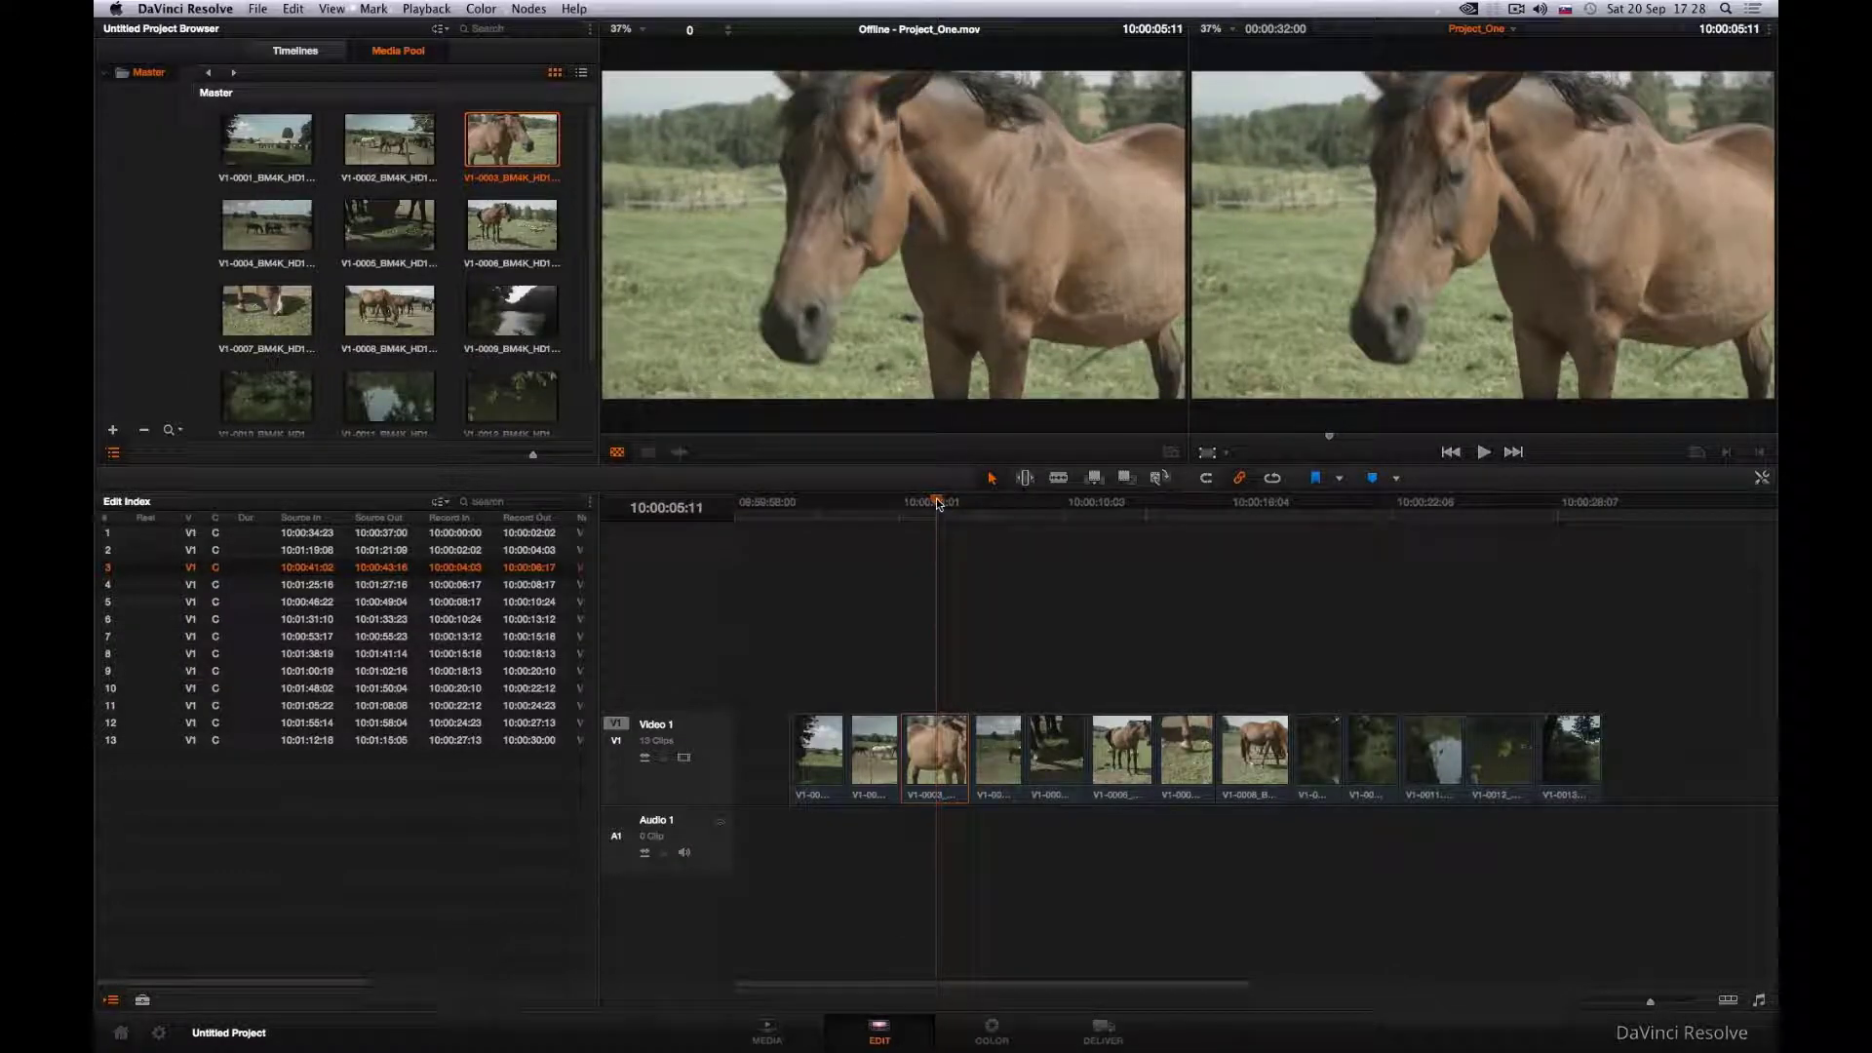
Undo the horizontal flip and move to the Color page
click(292, 9)
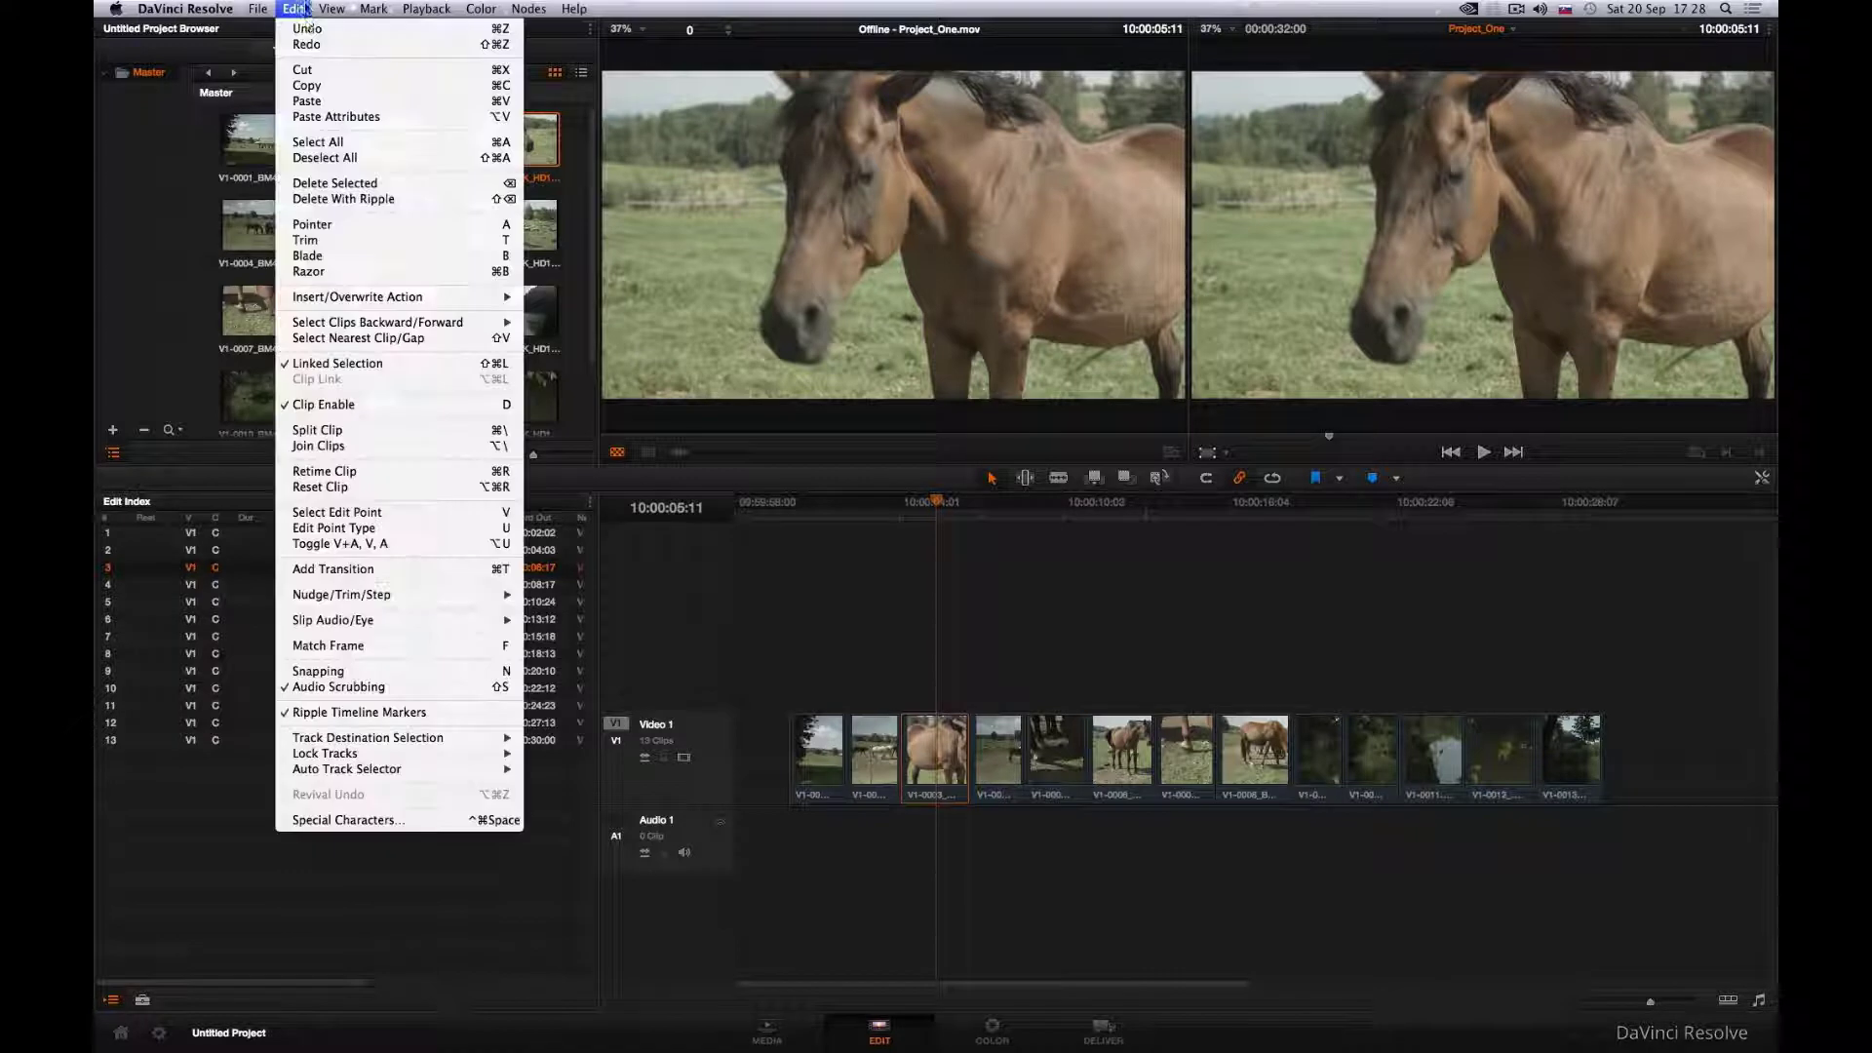
click(308, 32)
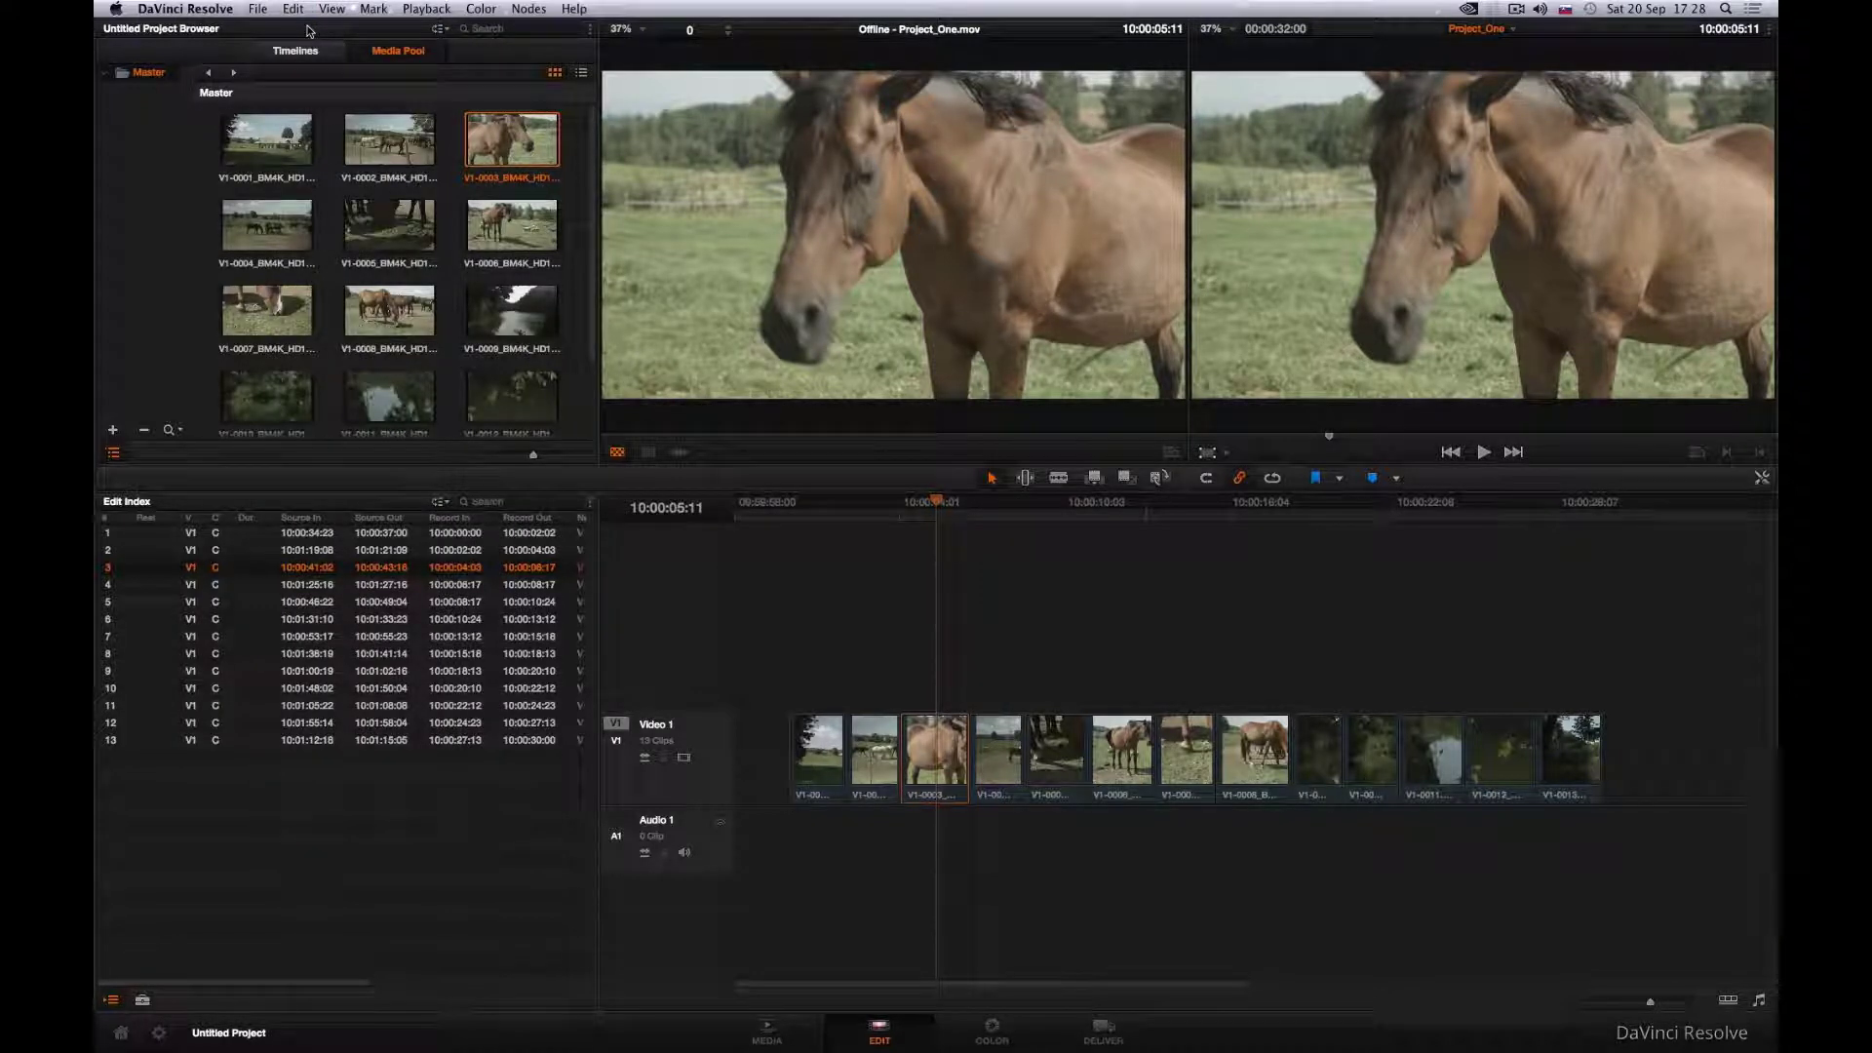
drag(936, 504, 934, 504)
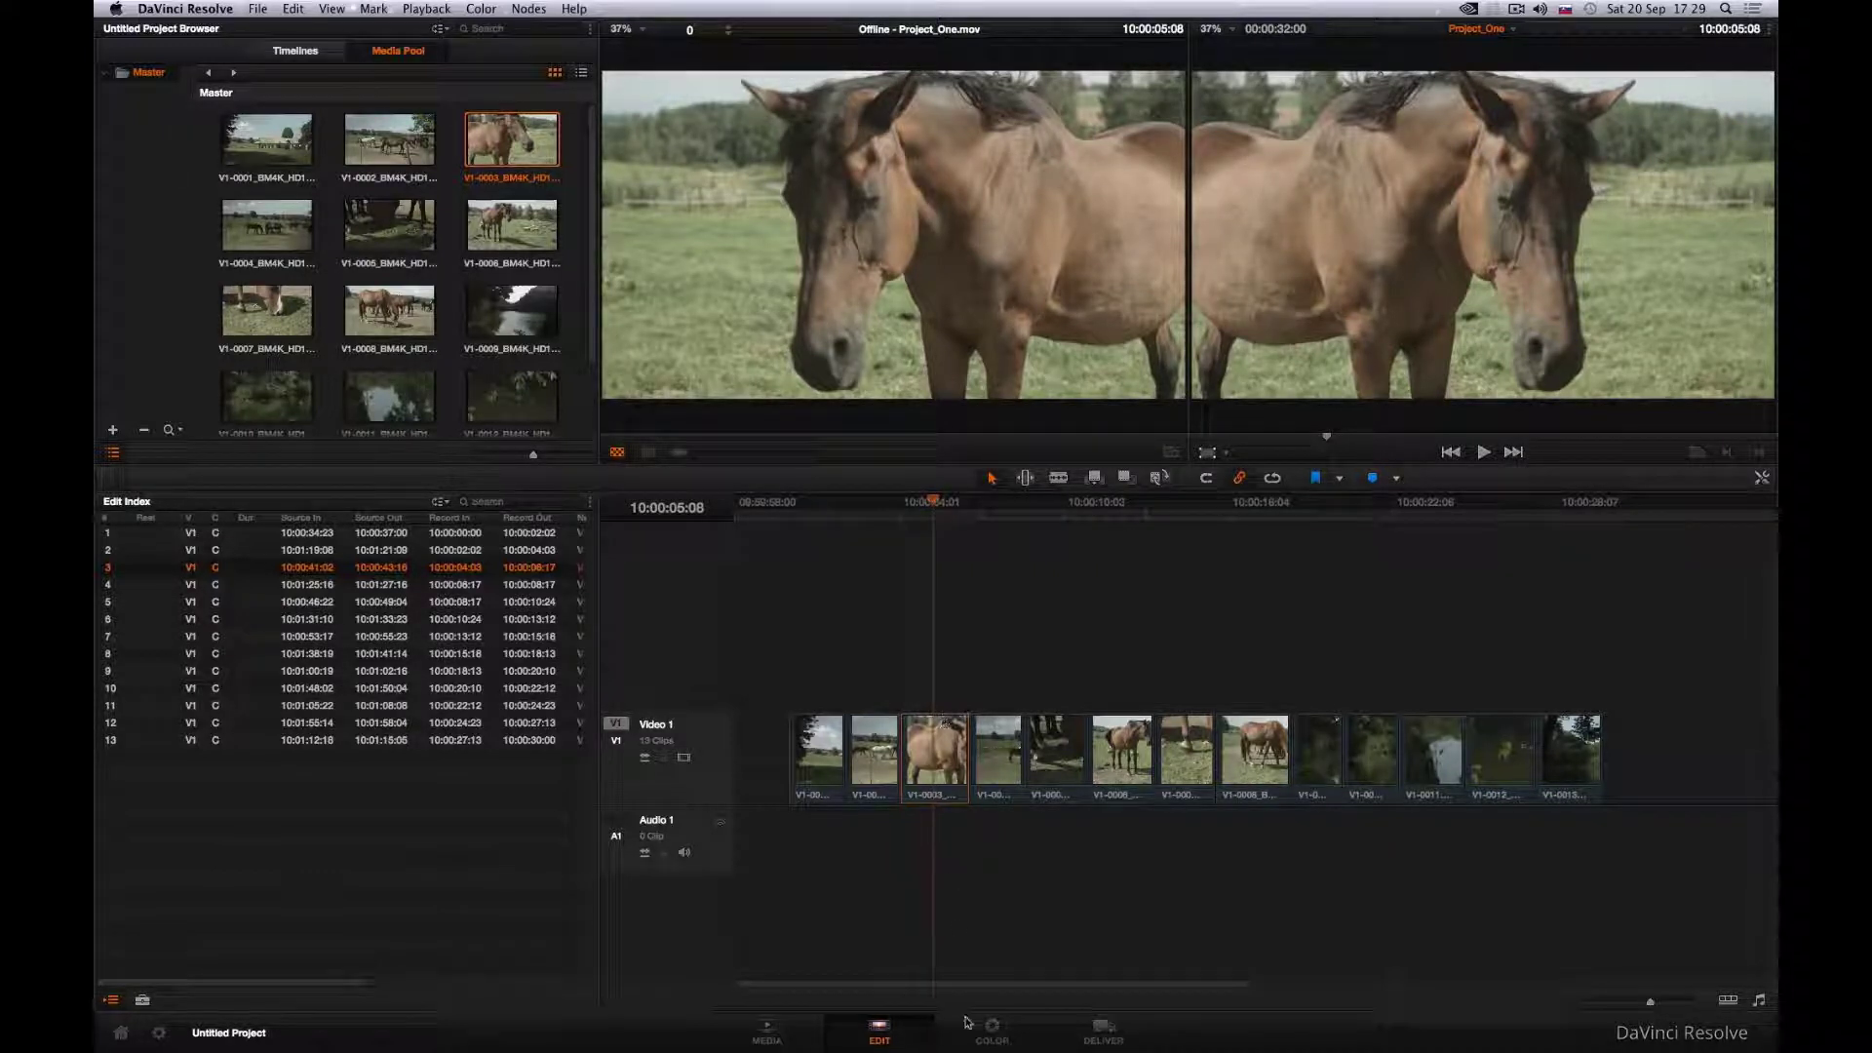
click(968, 1047)
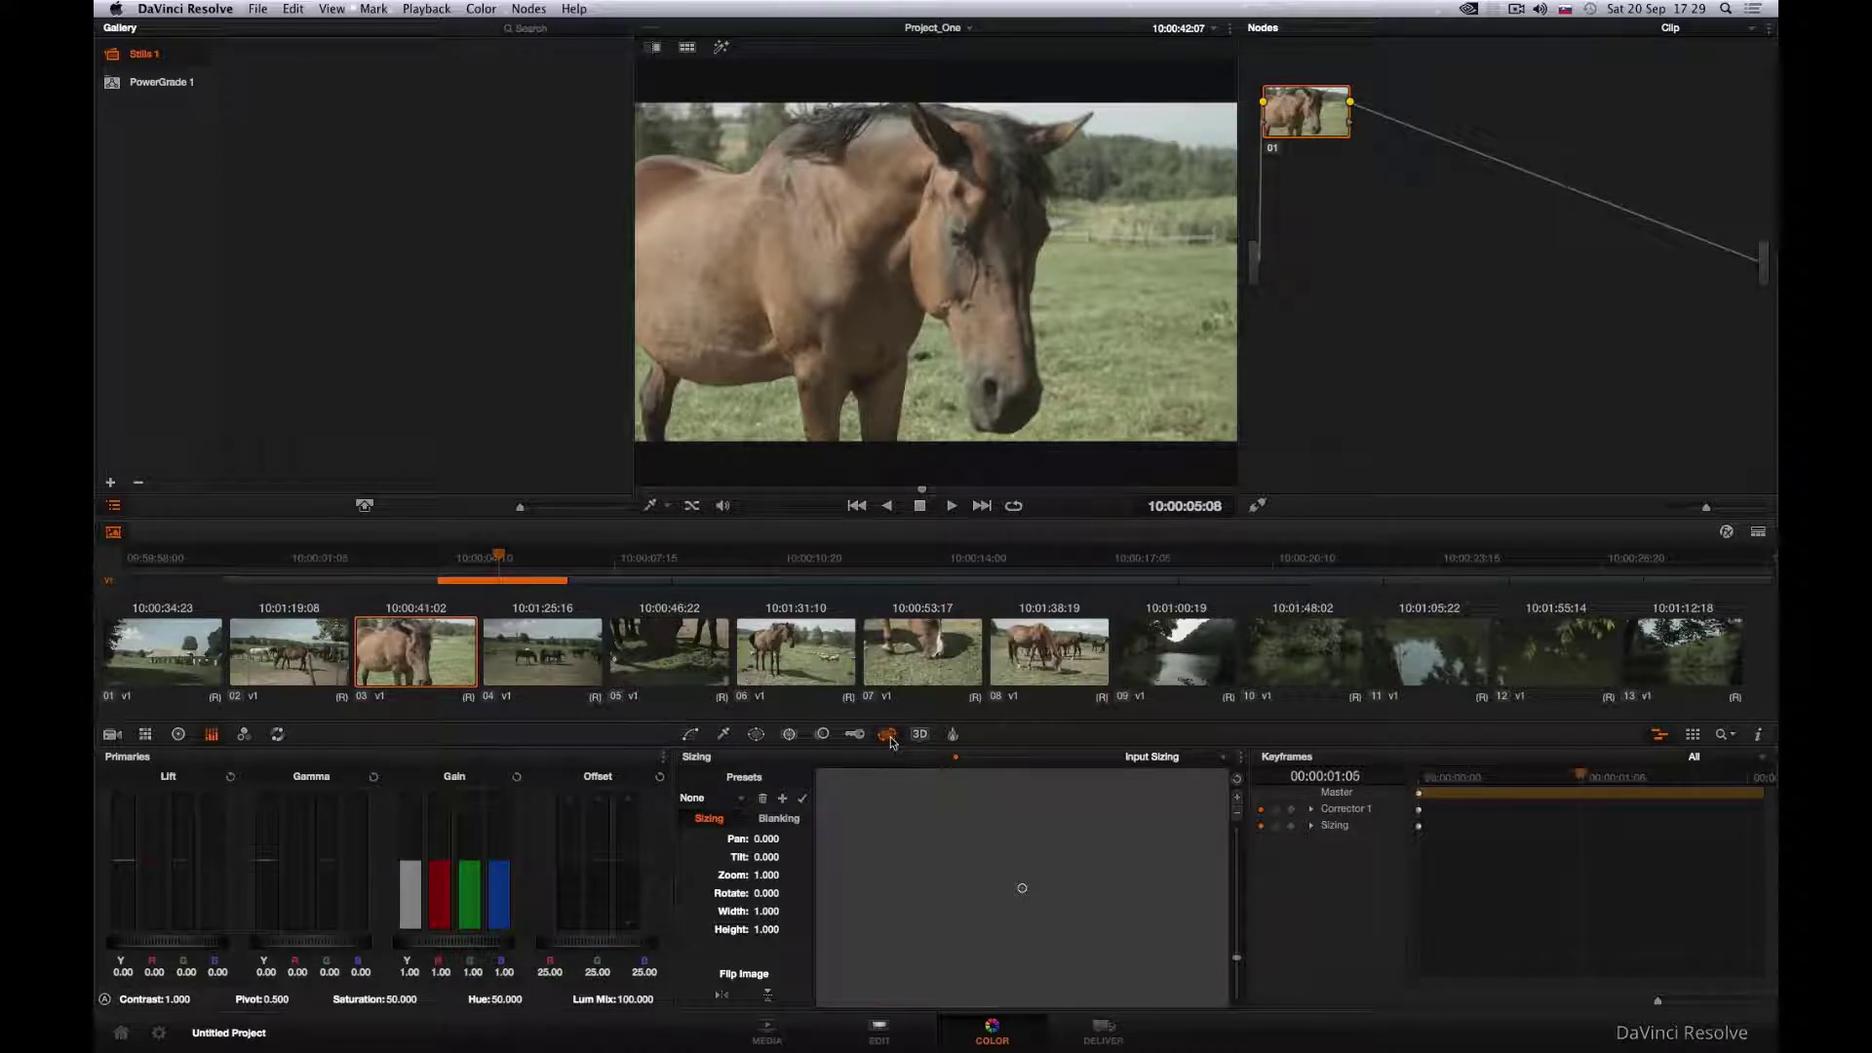
Mirror clip 3 with the Sizing palette's horizontal Flip Image, then compare it on the Edit page
click(723, 993)
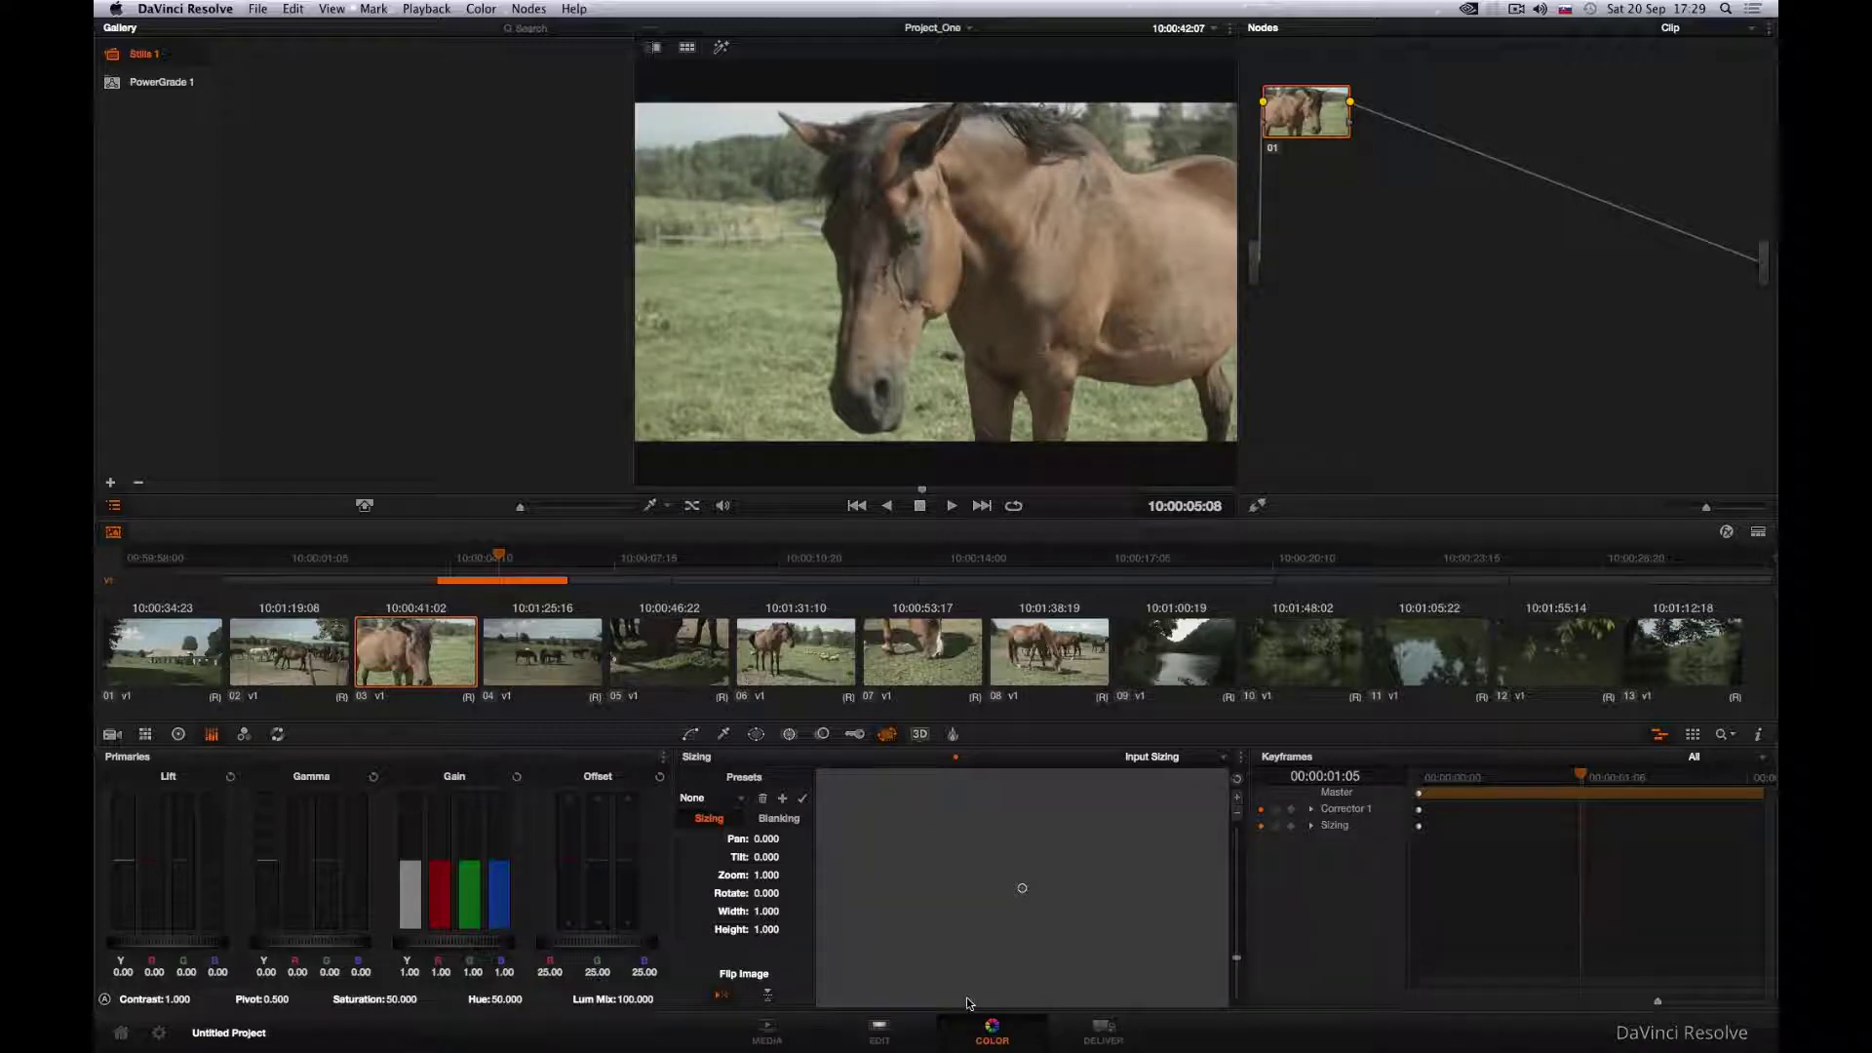
click(881, 1029)
mouse_move(933, 501)
mouse_down()
mouse_move(1561, 500)
mouse_move(824, 501)
mouse_up()
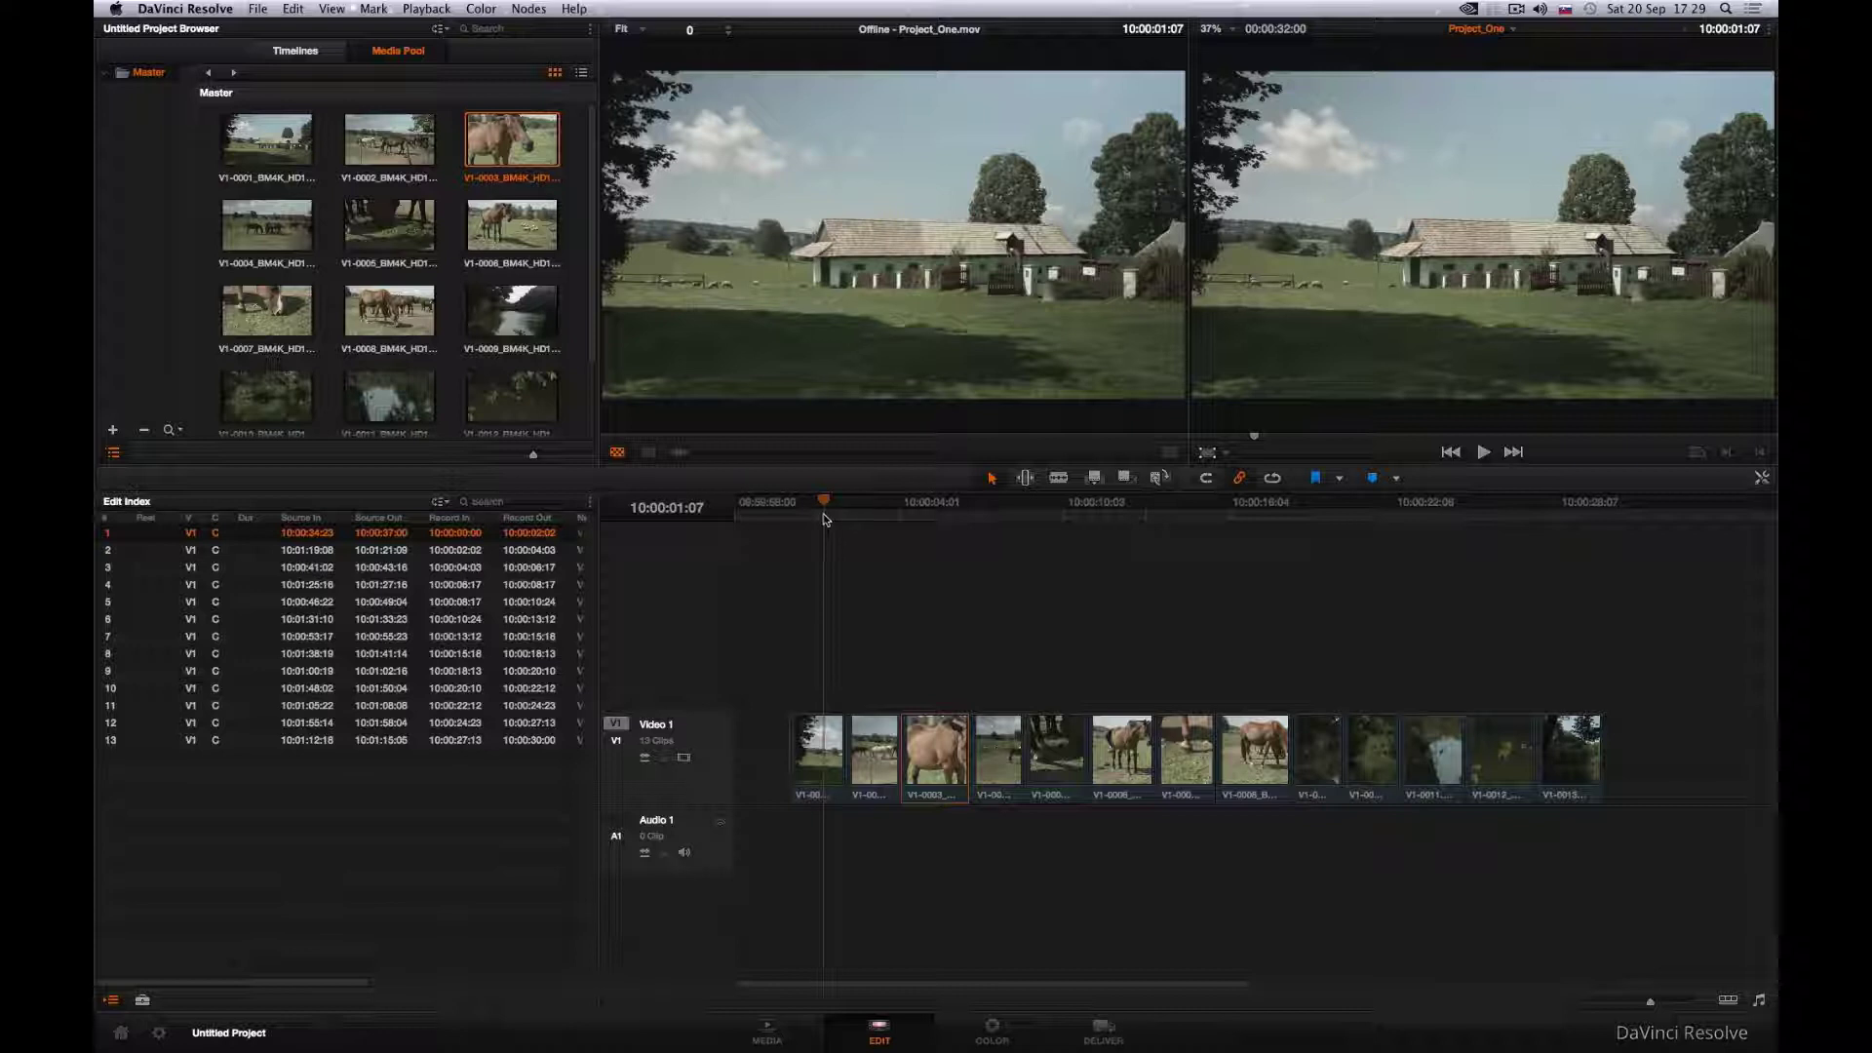
Play and scrub the graded timeline against the reference, then go to the Deliver page
click(1481, 453)
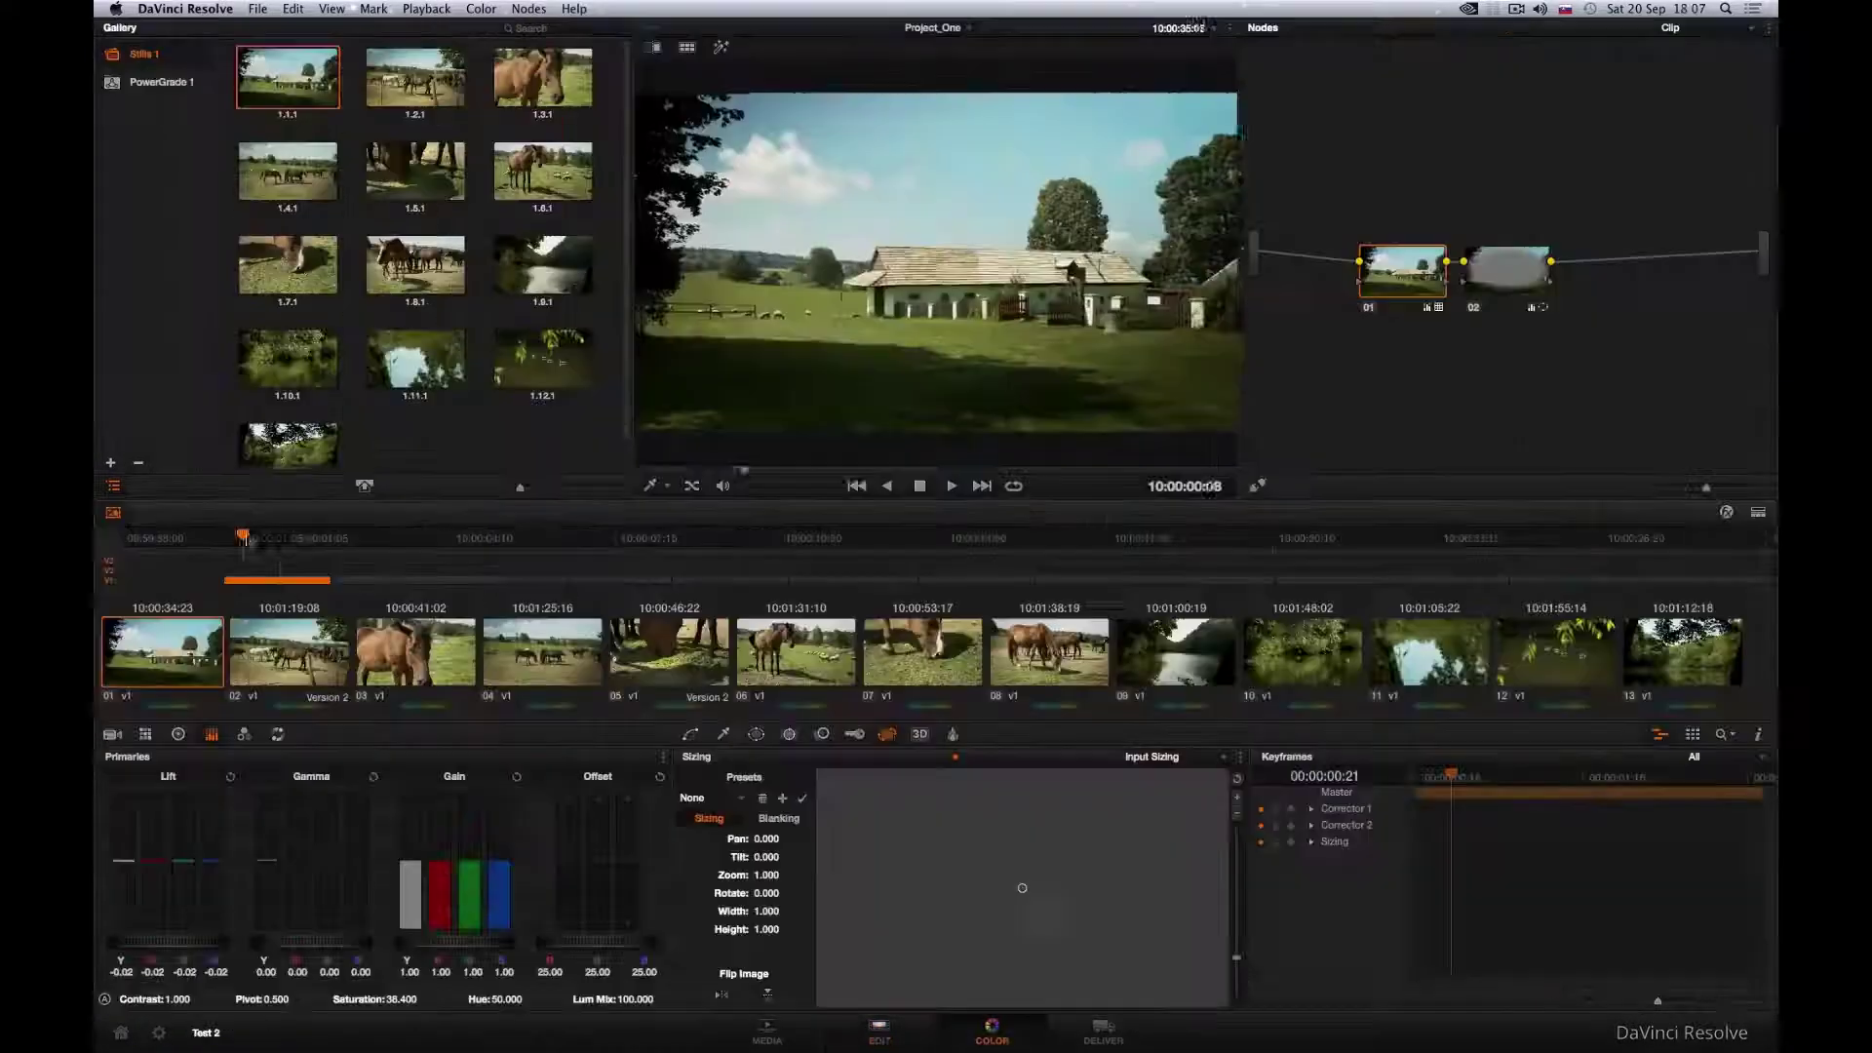
drag(534, 546, 827, 563)
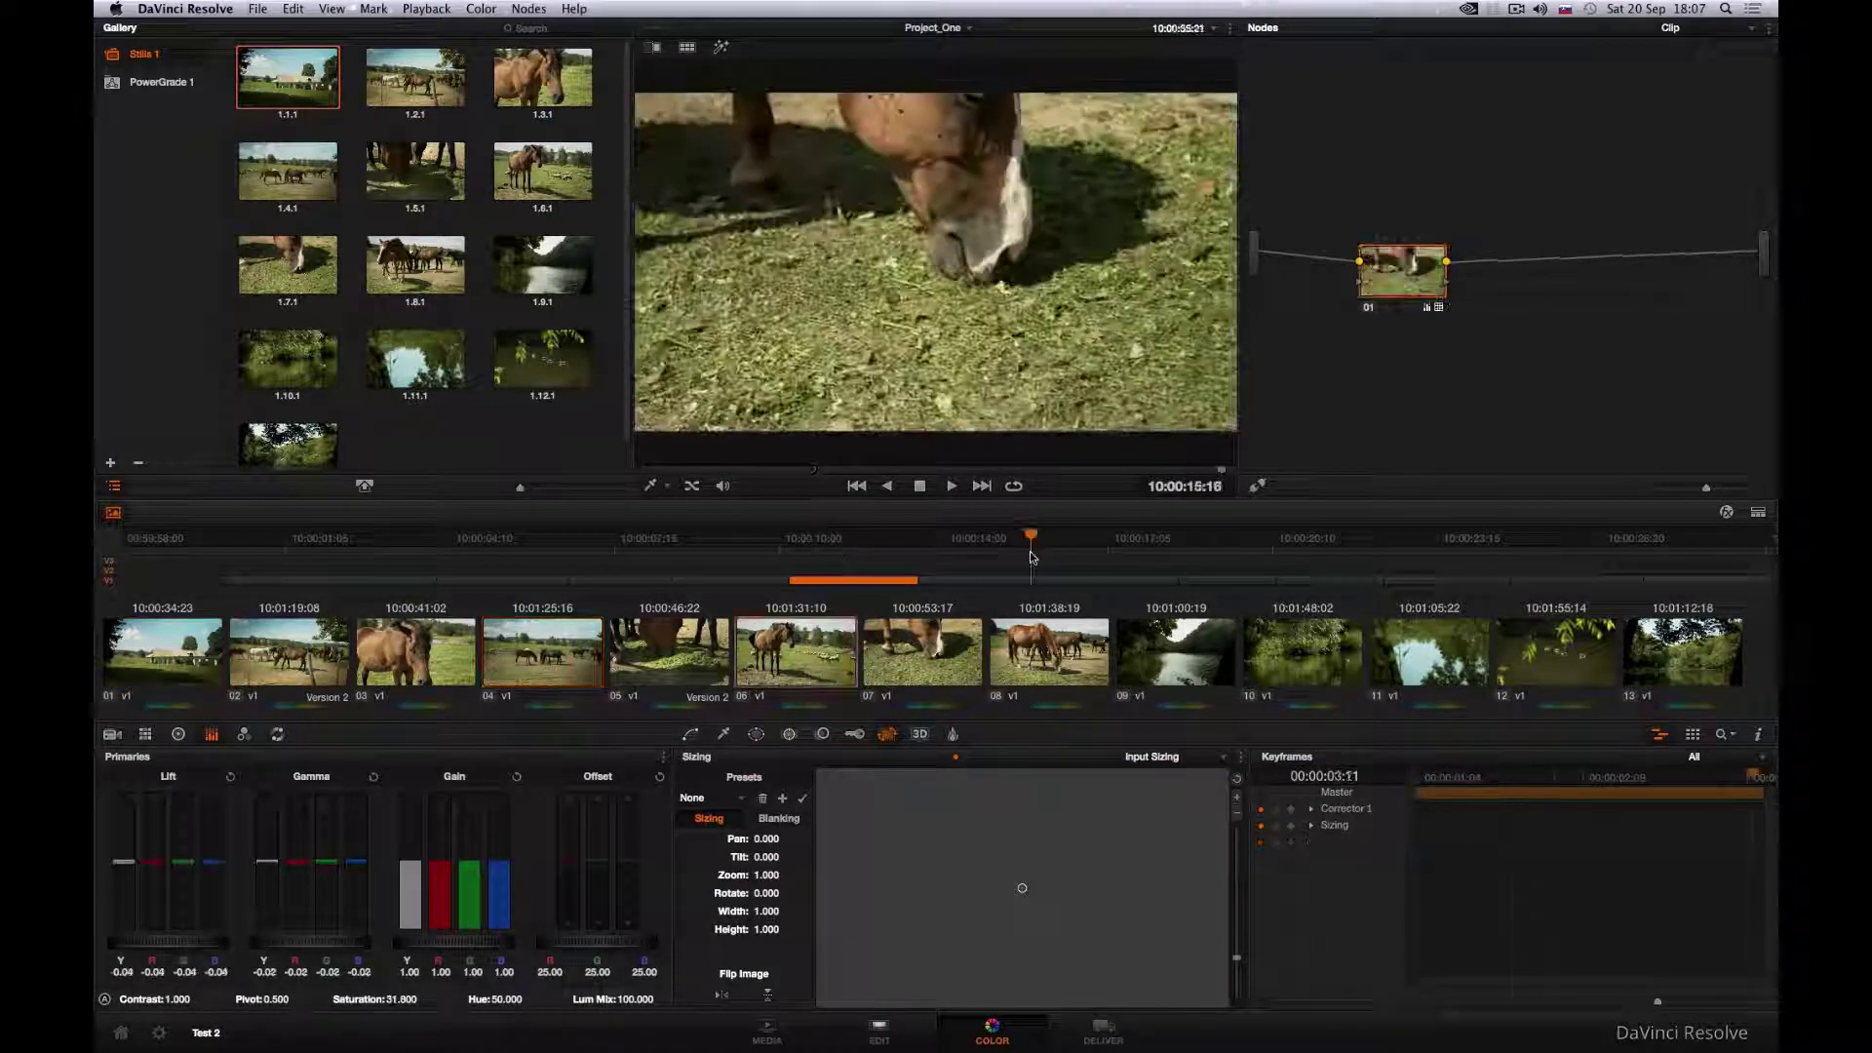
mouse_move(827, 563)
mouse_down()
mouse_move(1286, 568)
mouse_move(260, 575)
mouse_up()
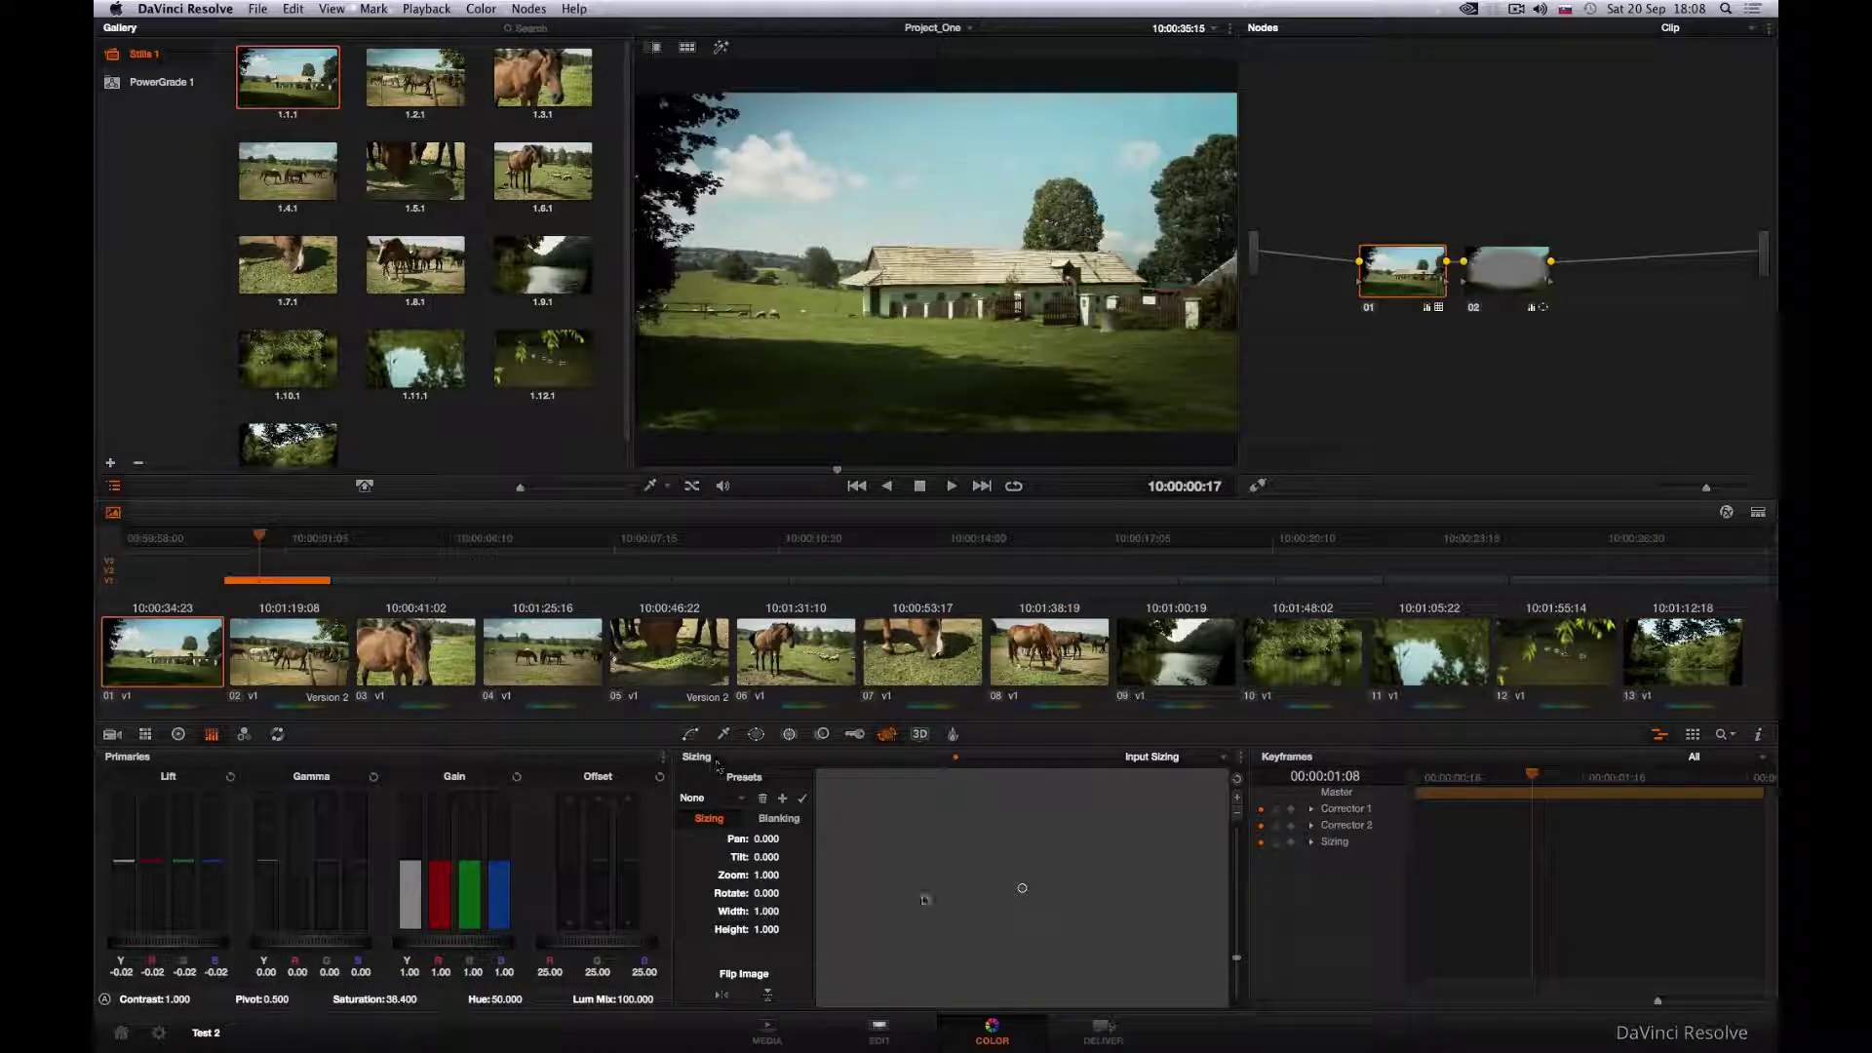
click(1104, 1035)
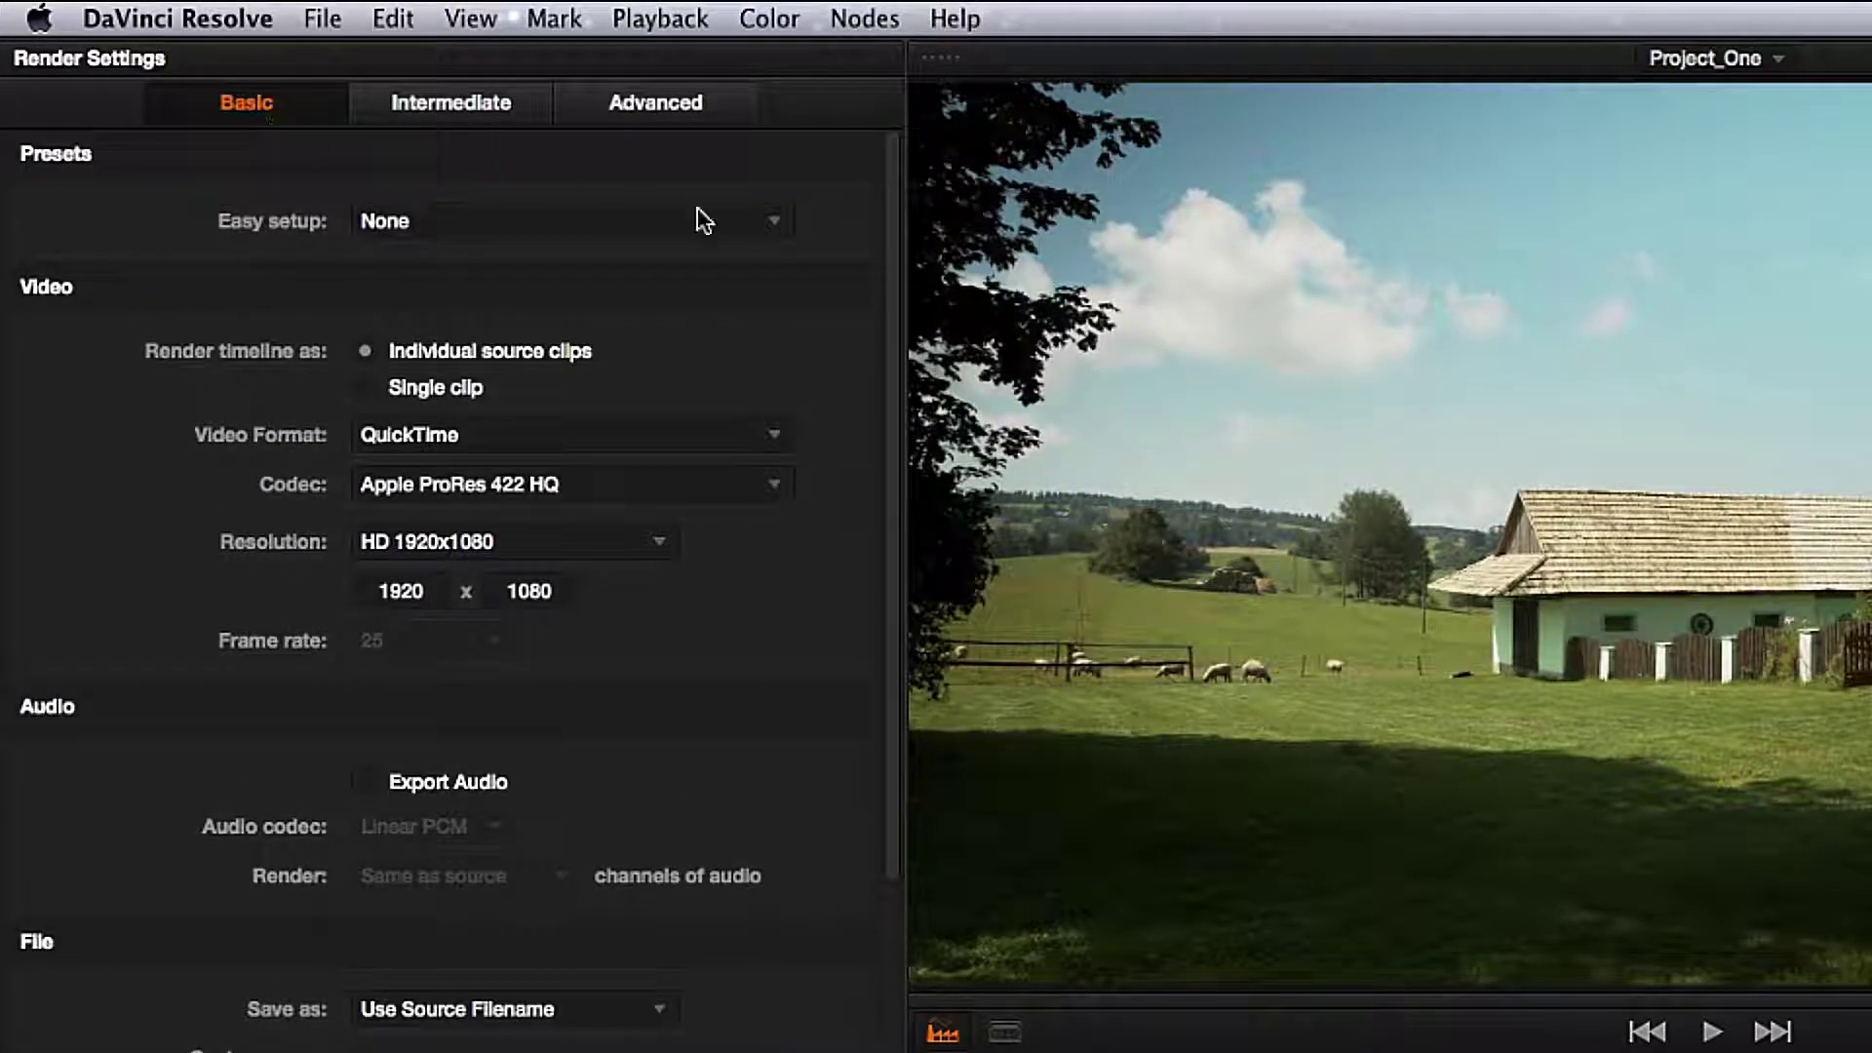
Apply the Final Cut Pro XML Round-Trip render preset and uncheck Export Audio
click(775, 223)
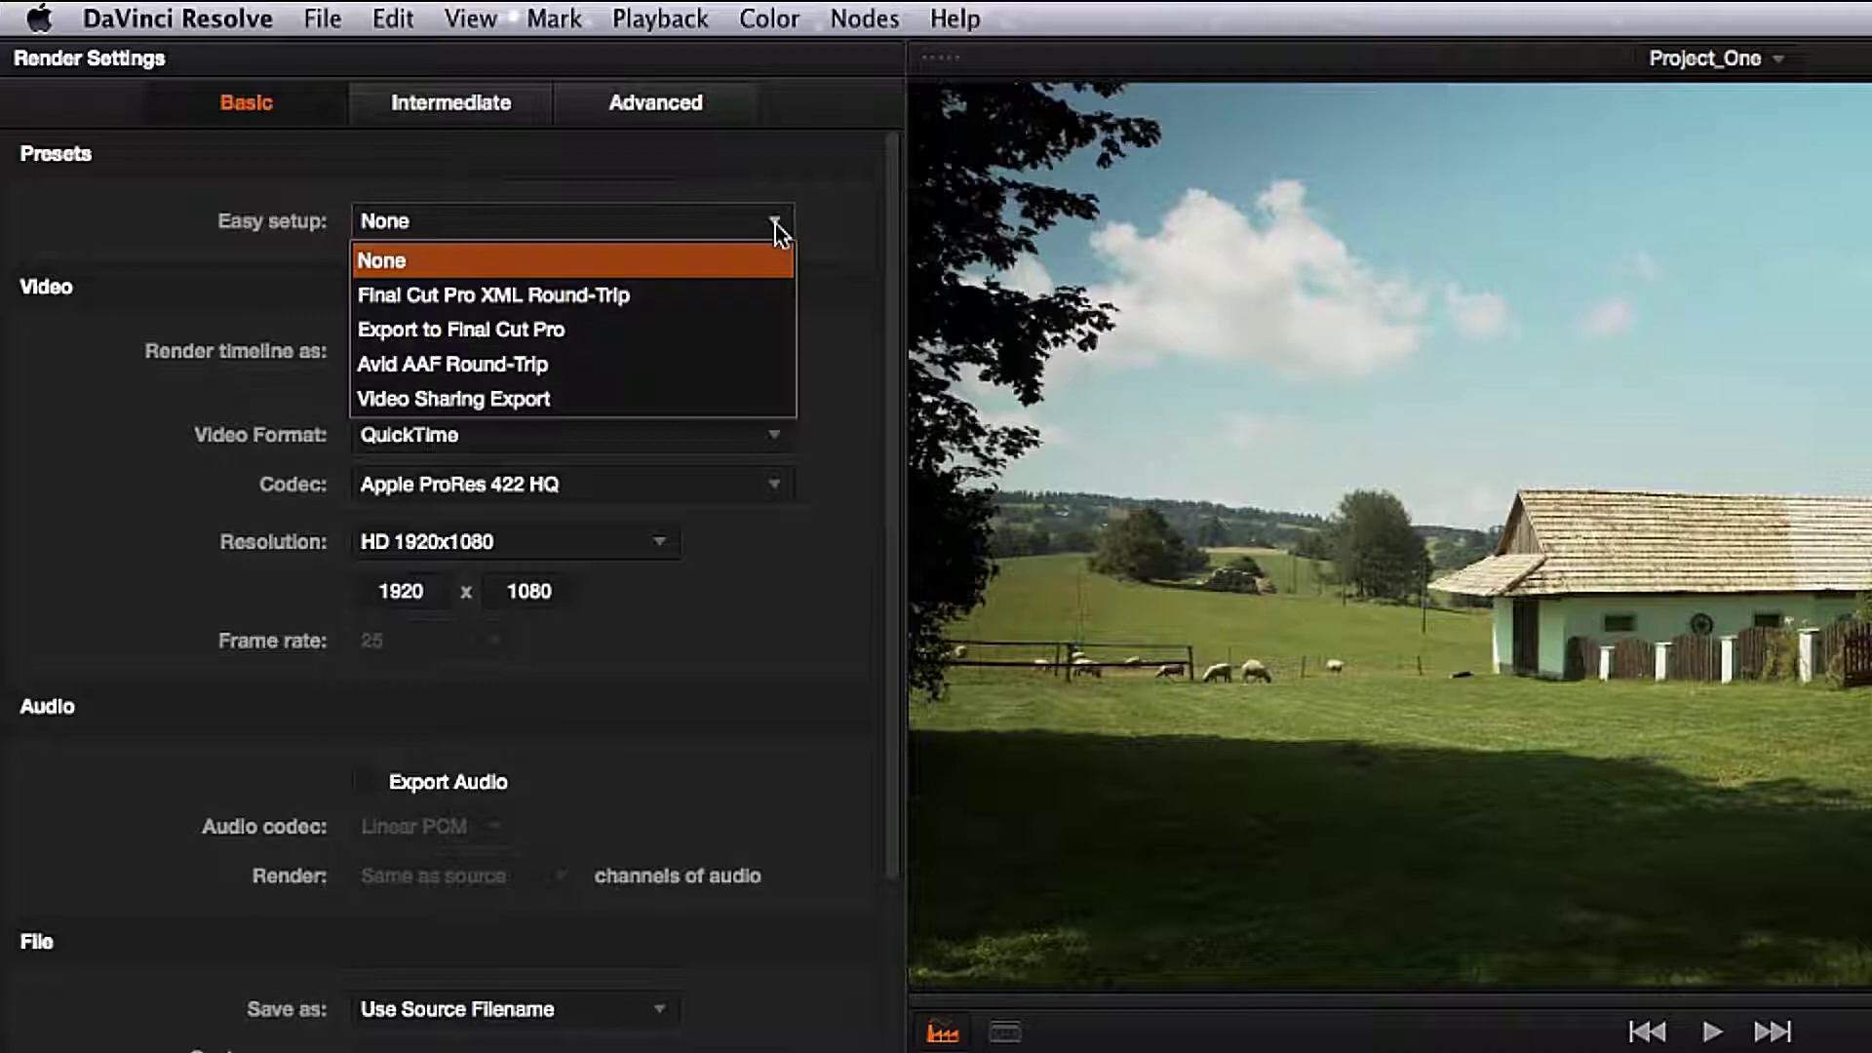
click(761, 293)
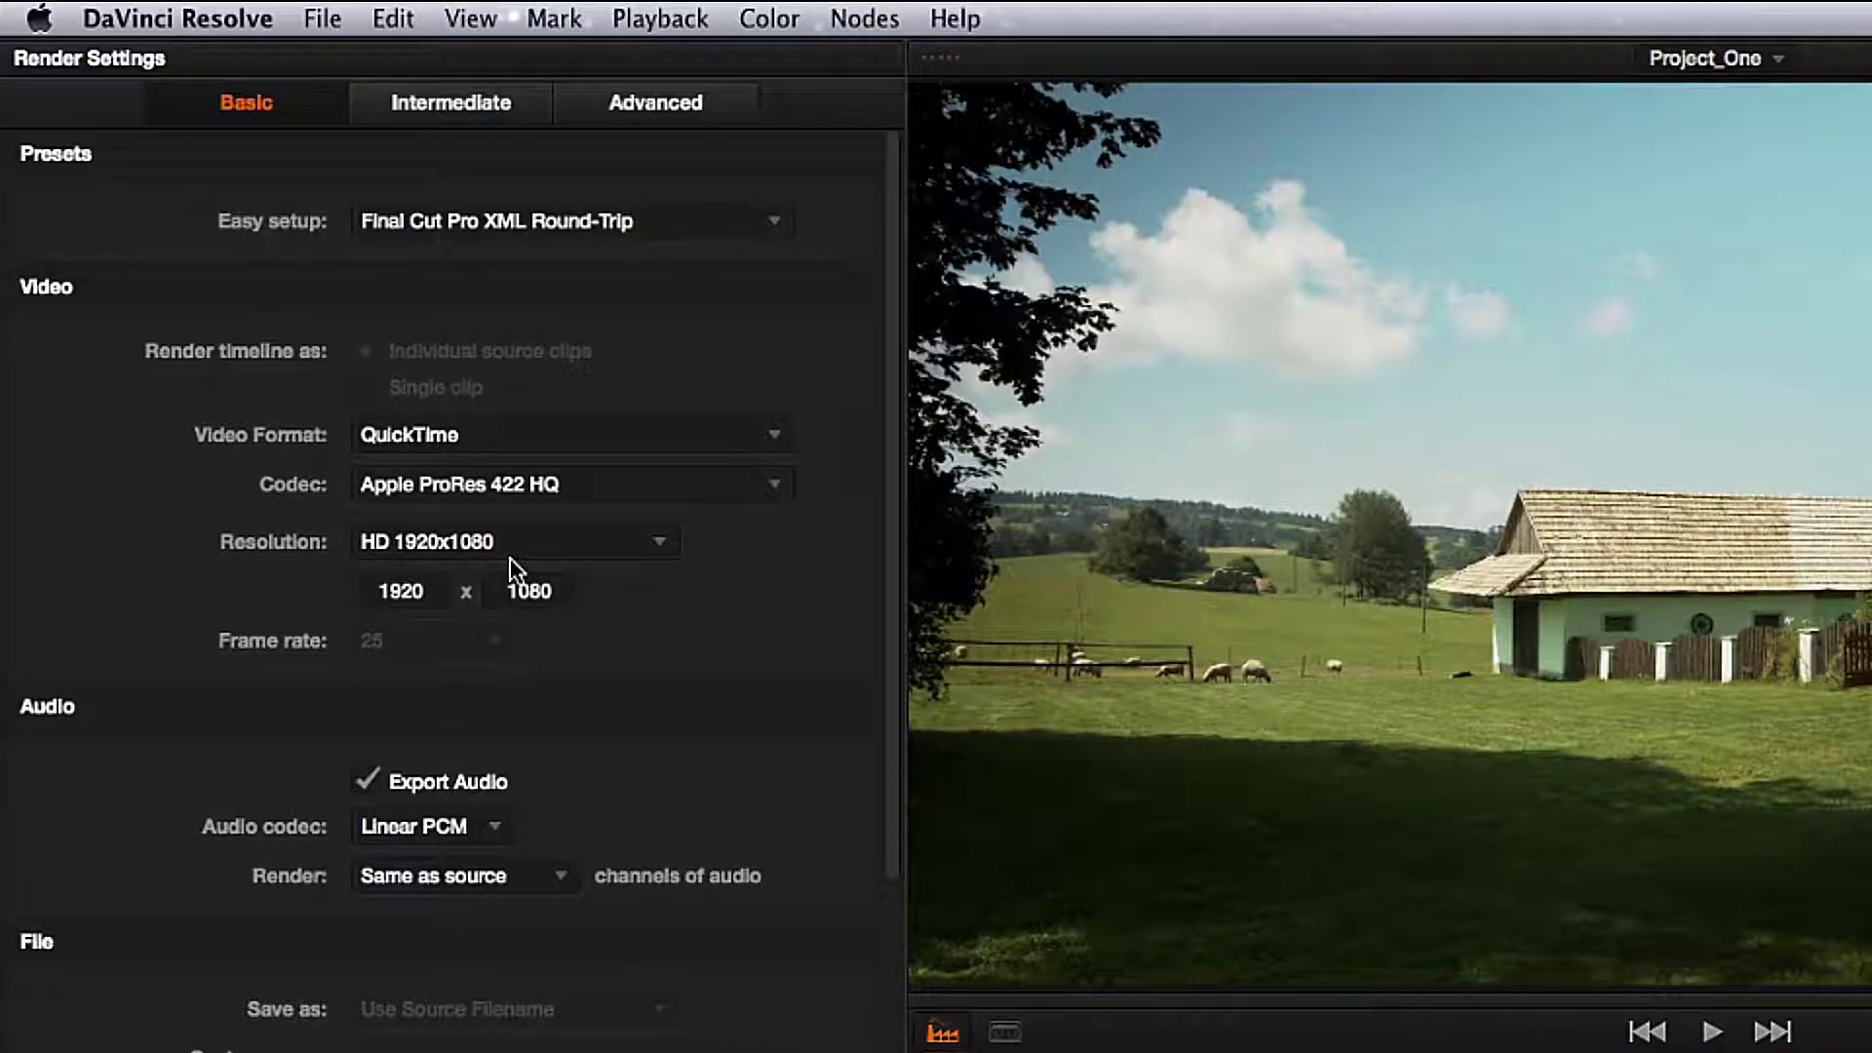
click(368, 781)
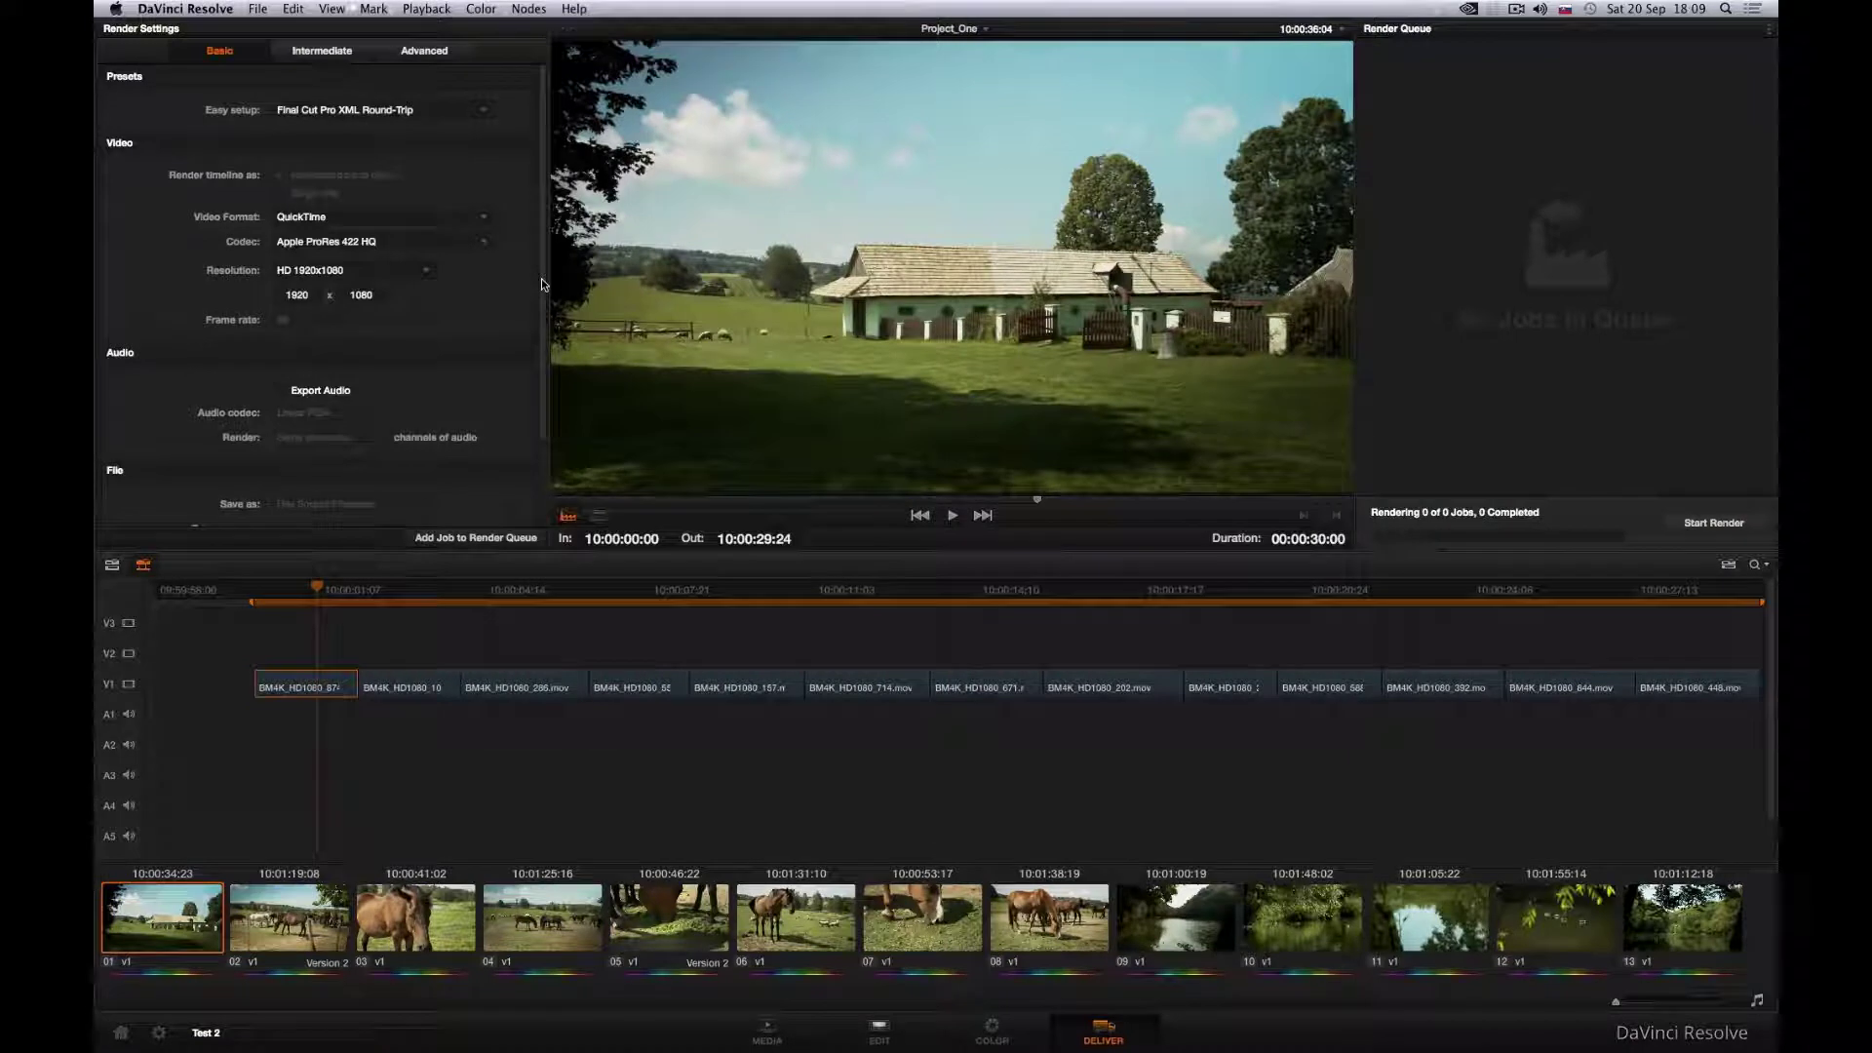
Set the render destination to a new 'Grading' folder inside FinalCutProX
drag(542, 284, 543, 388)
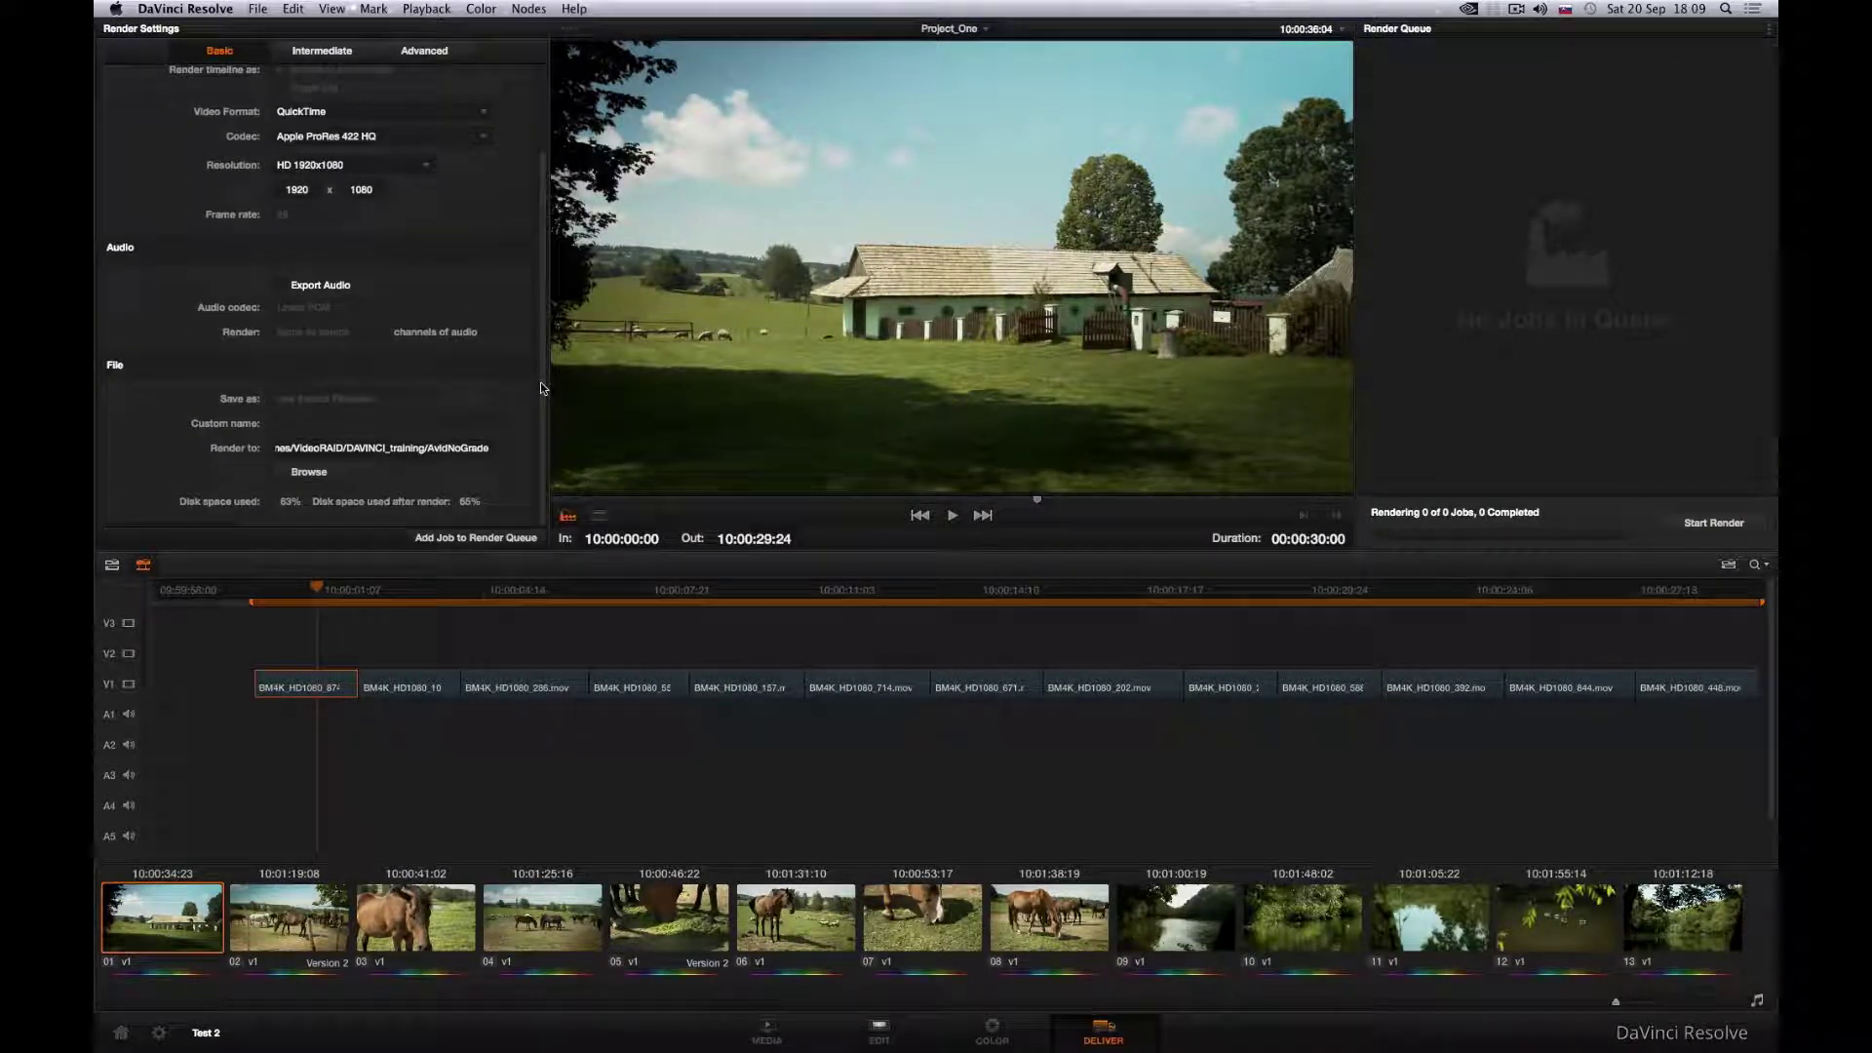
click(308, 471)
click(828, 425)
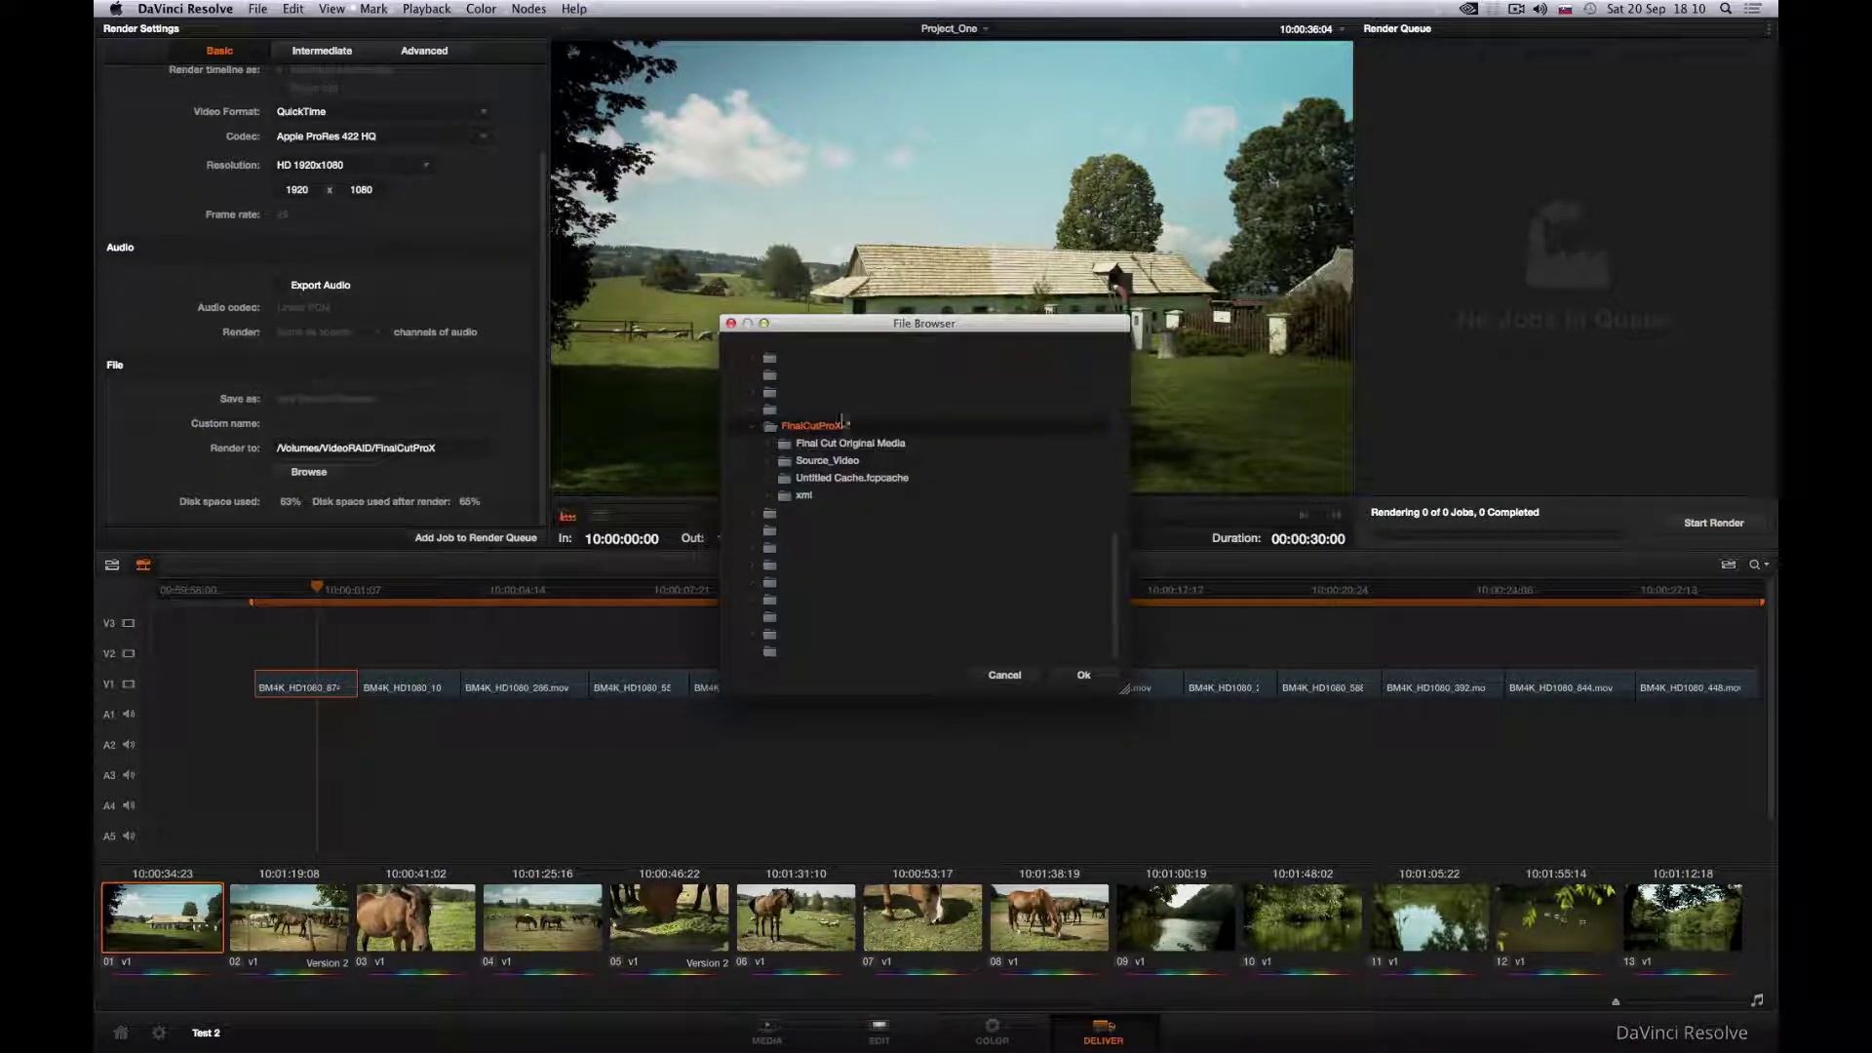
right_click(828, 425)
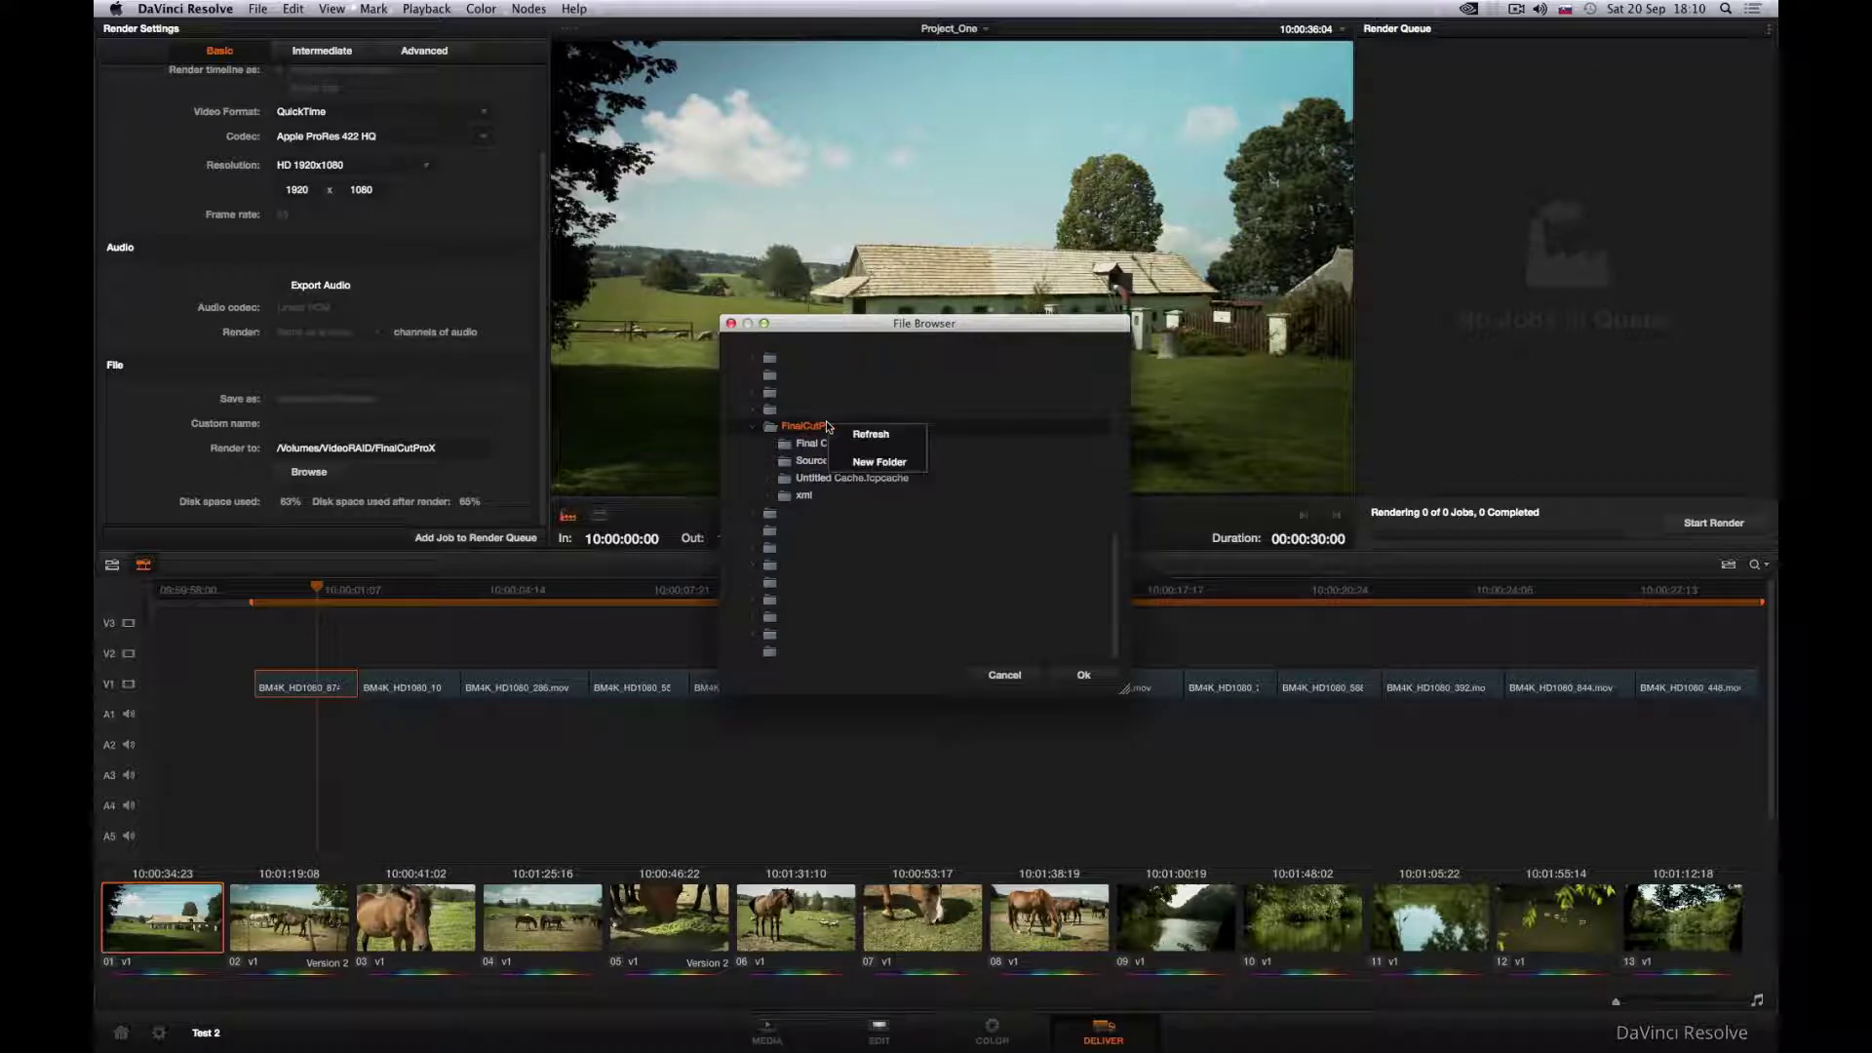
click(837, 460)
text(Grading)
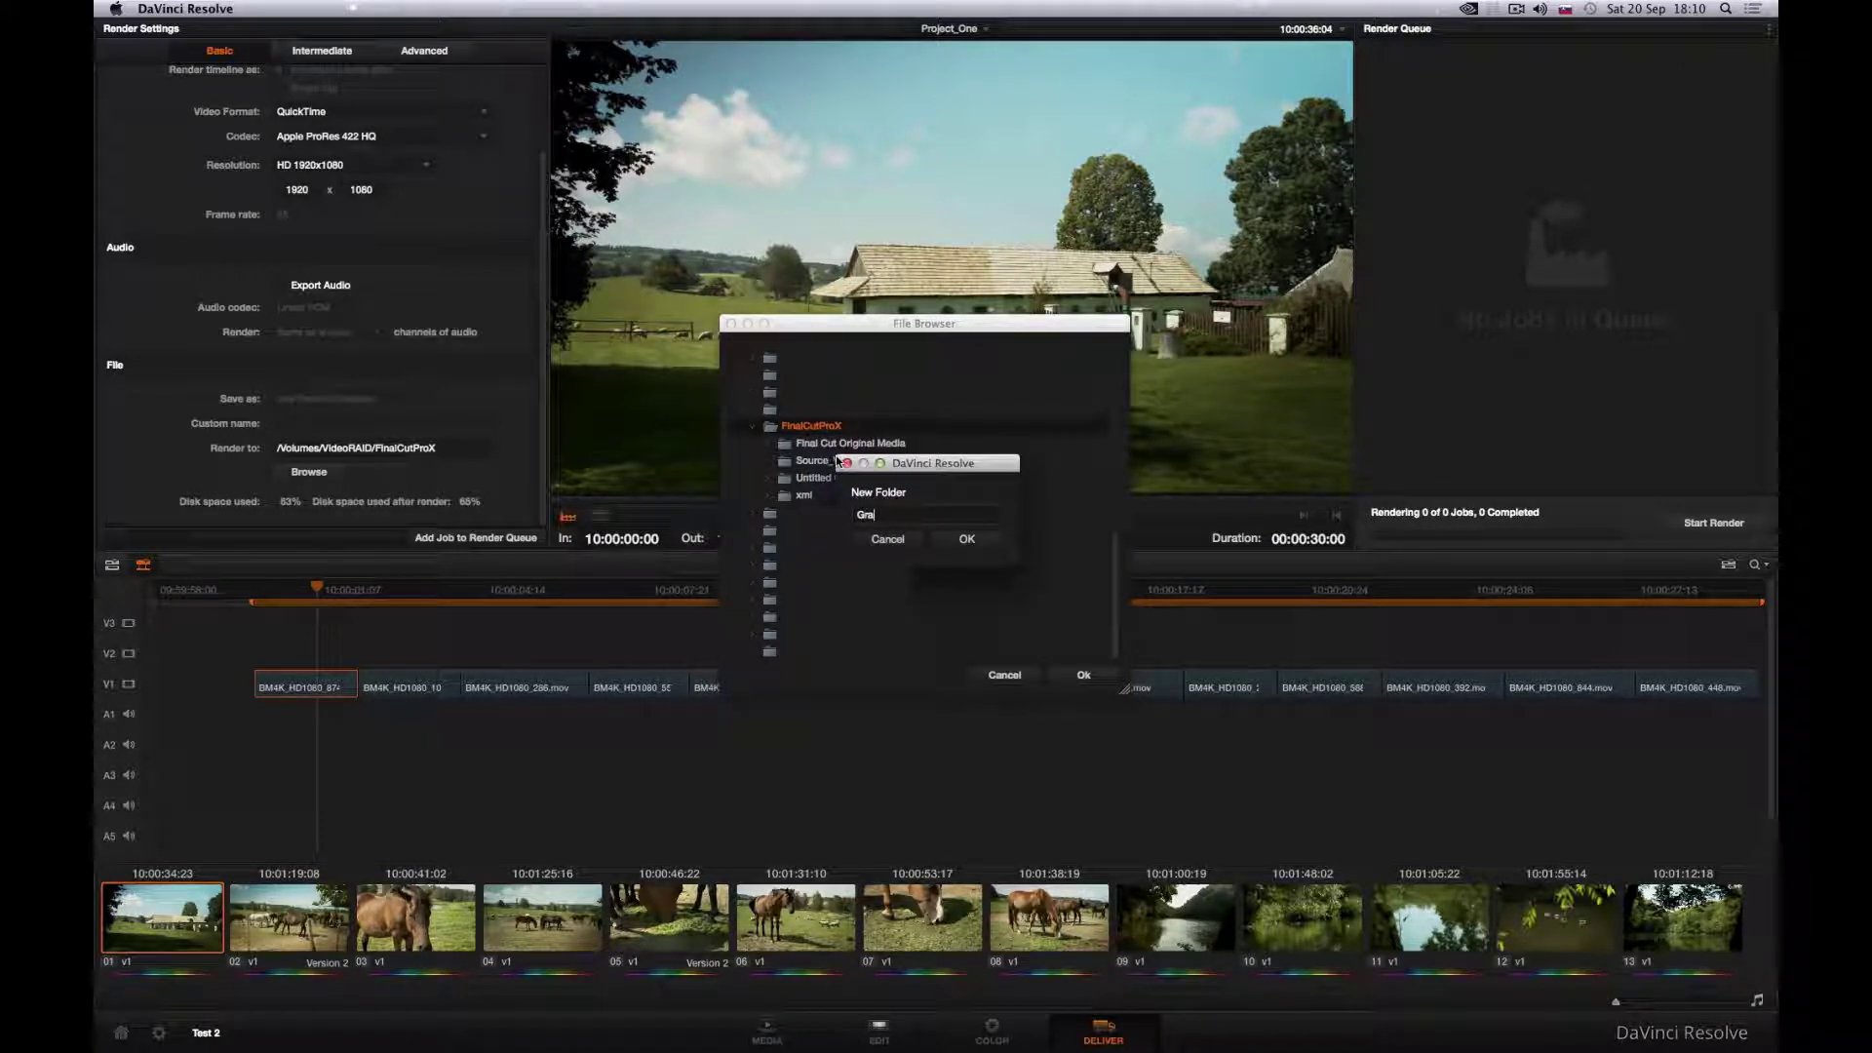
click(965, 543)
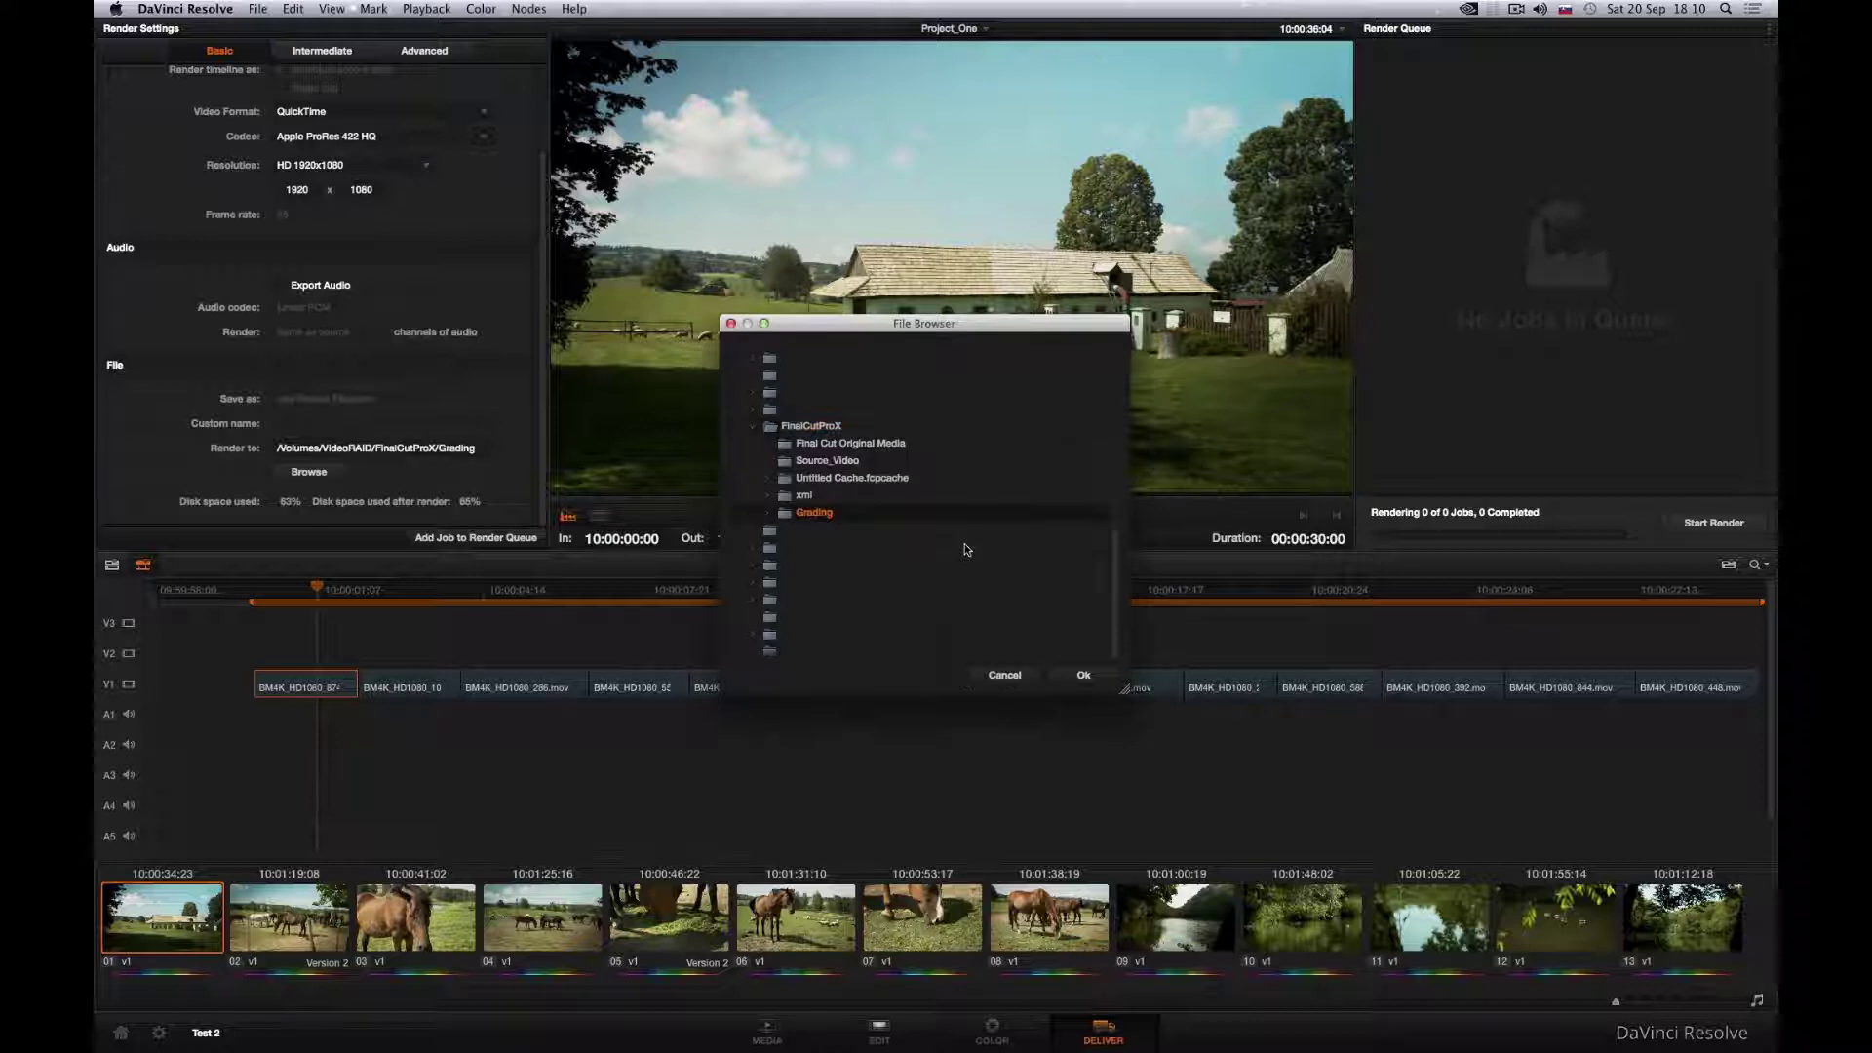
click(1072, 672)
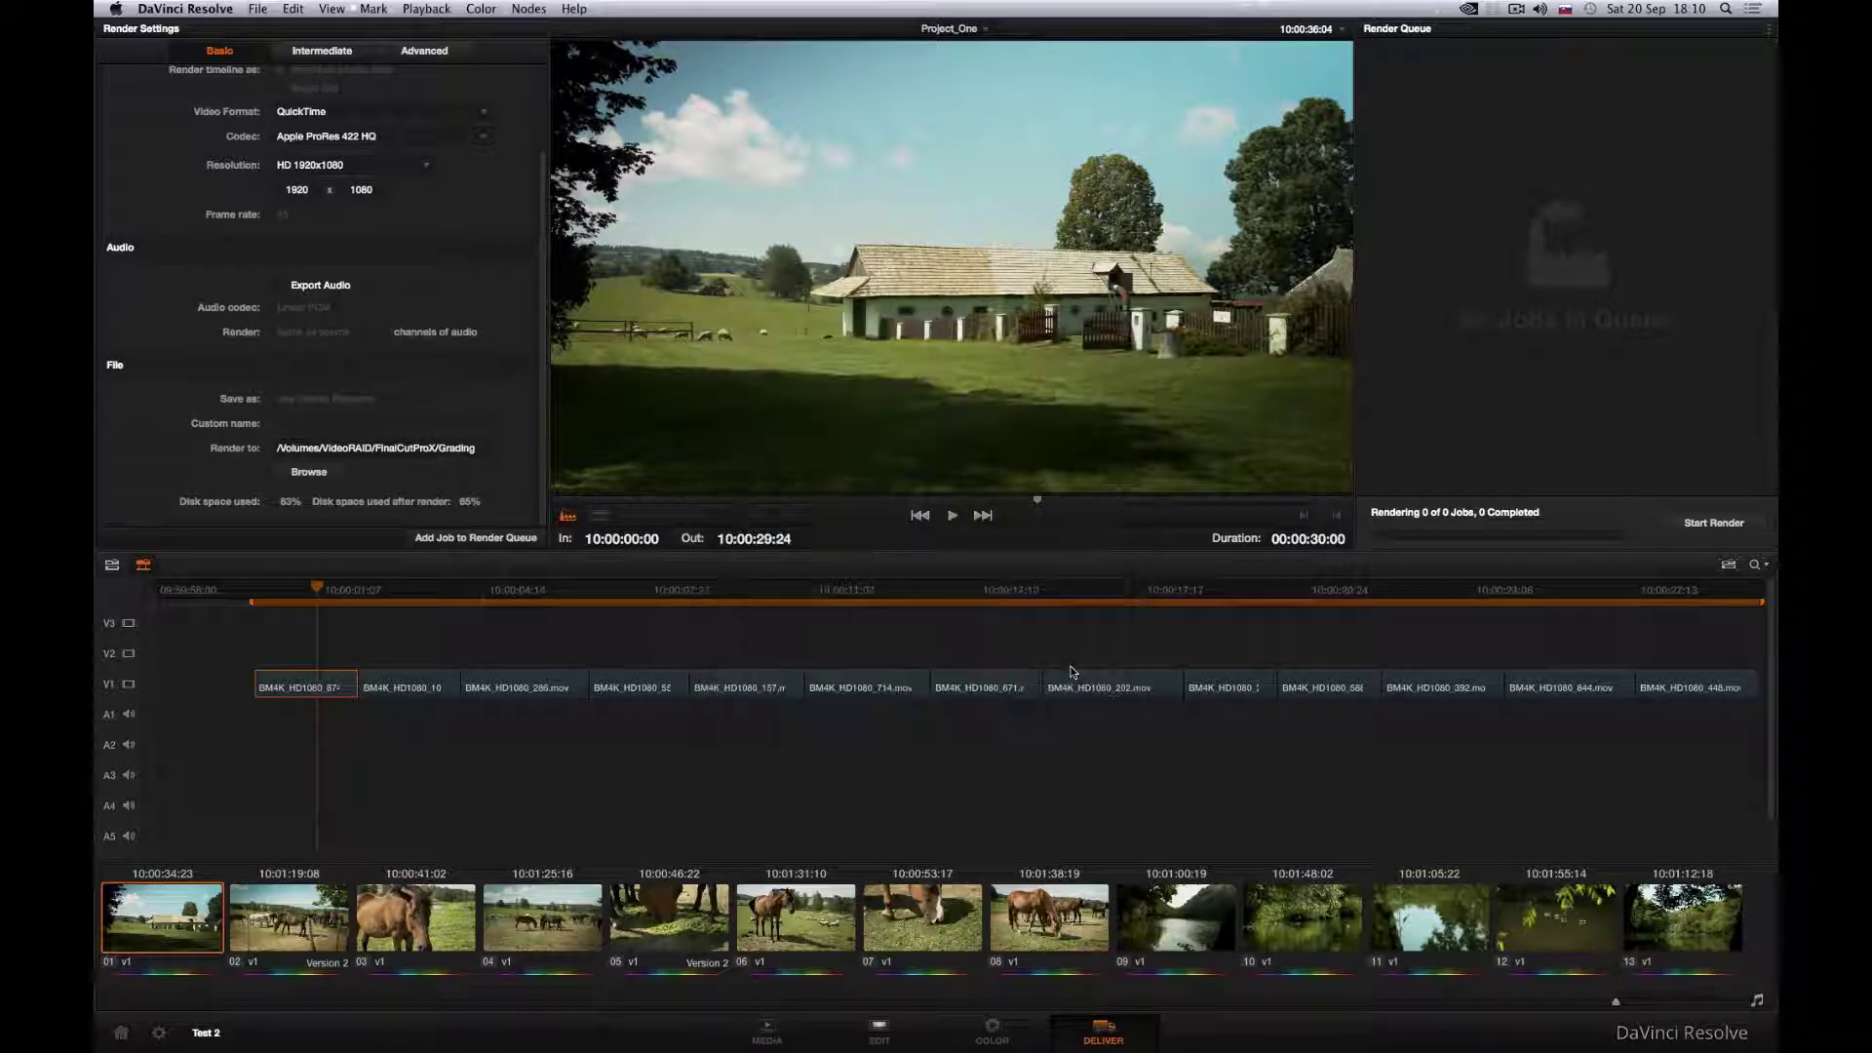
Select the entire timeline and add it as a job to the render queue
right_click(341, 586)
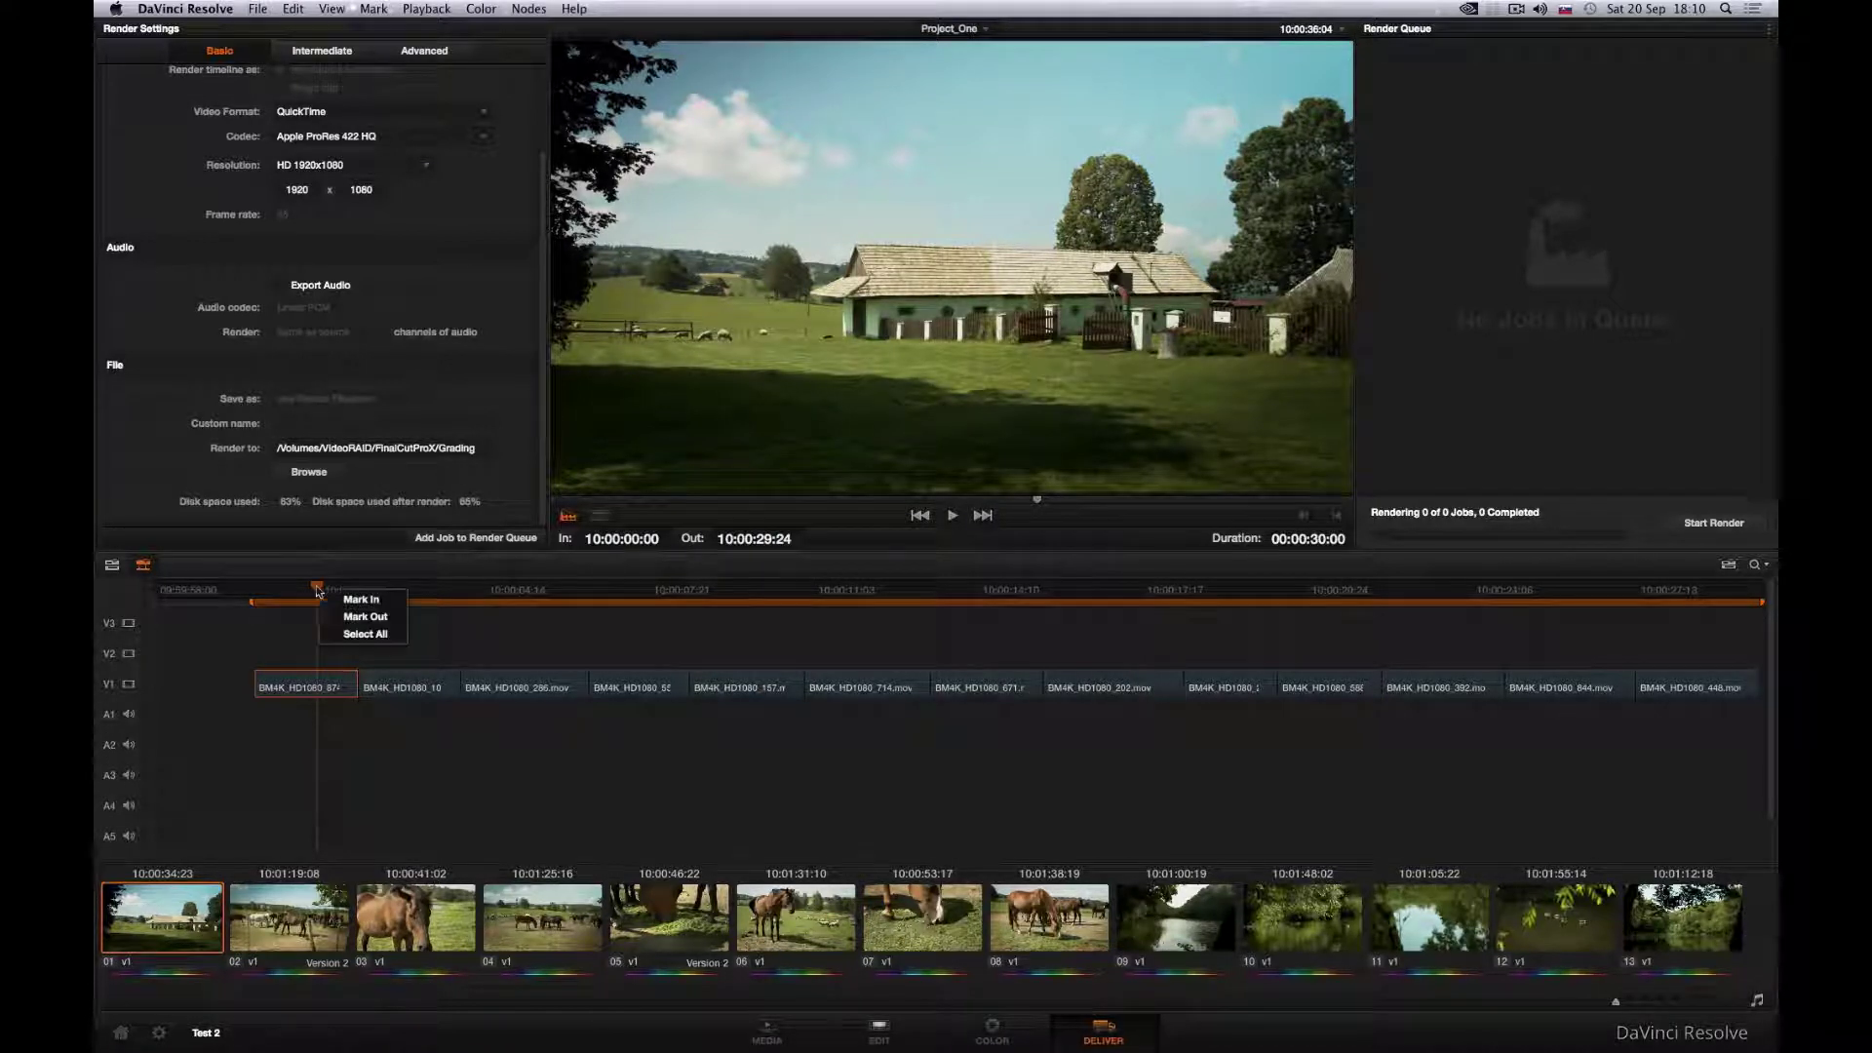
click(331, 632)
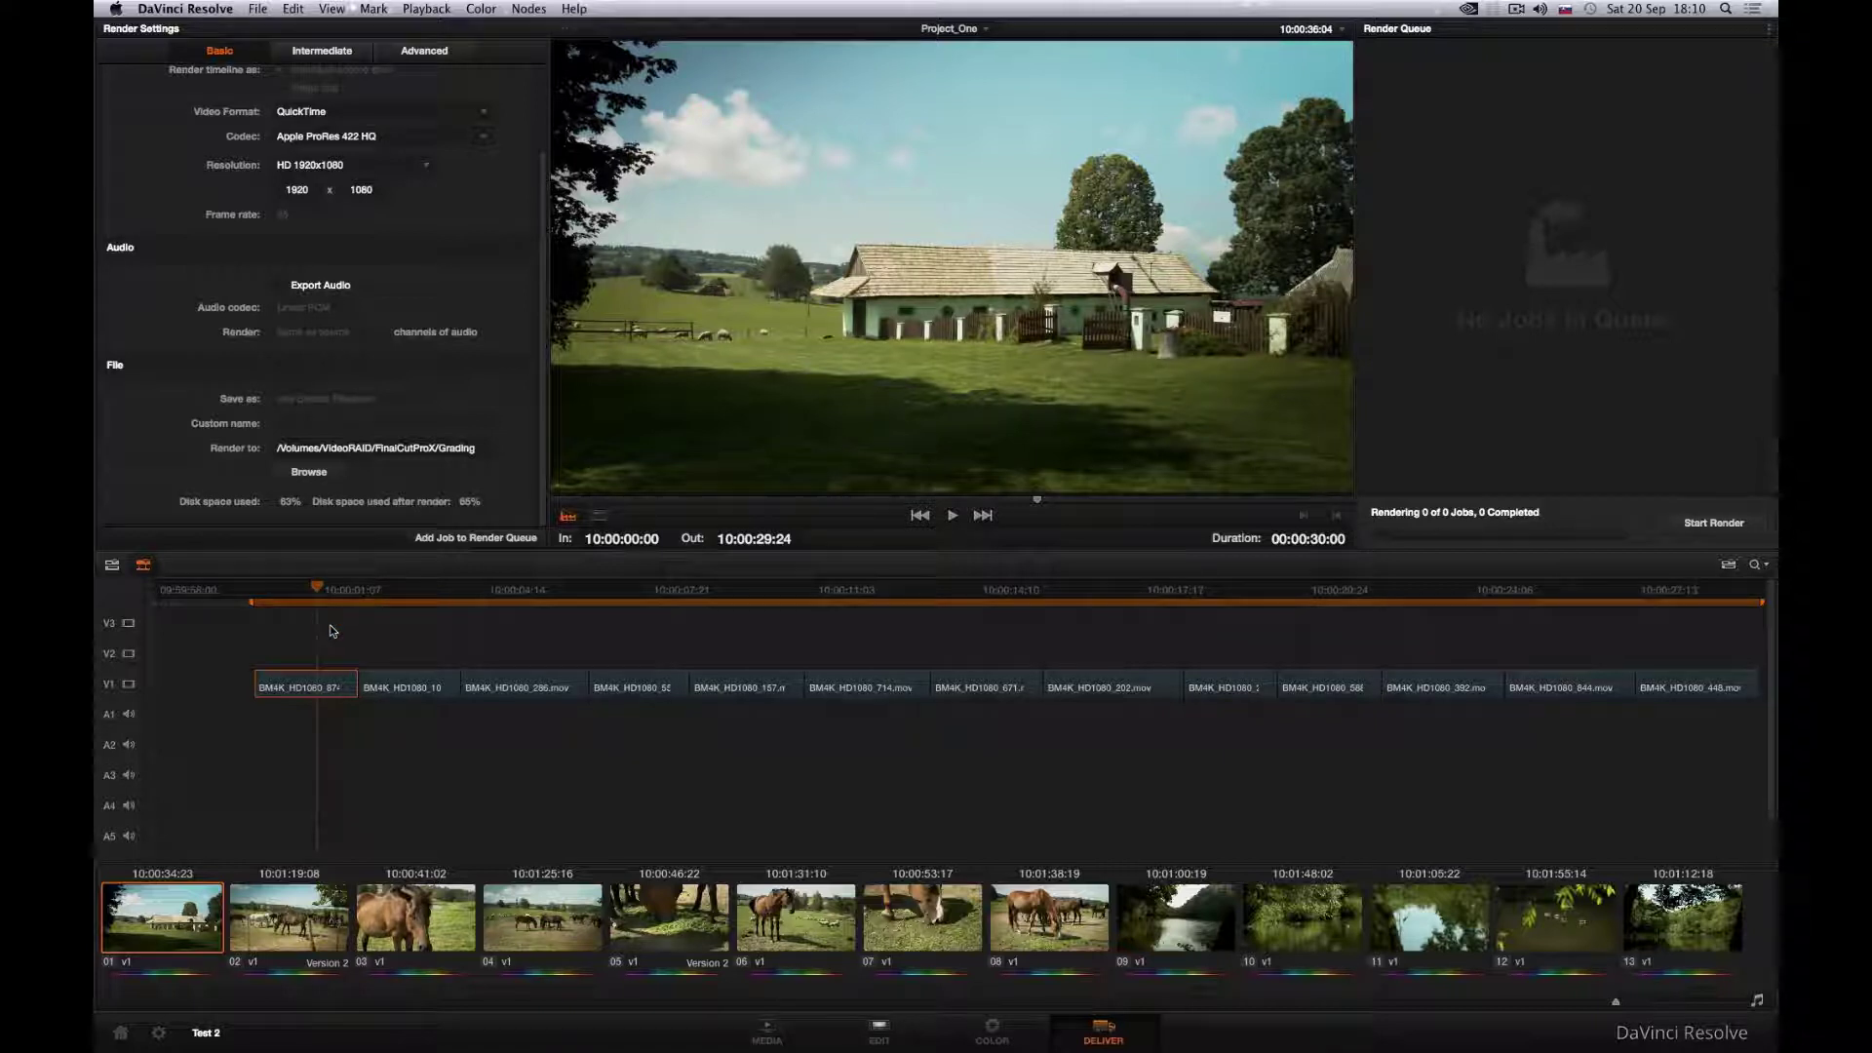
click(468, 539)
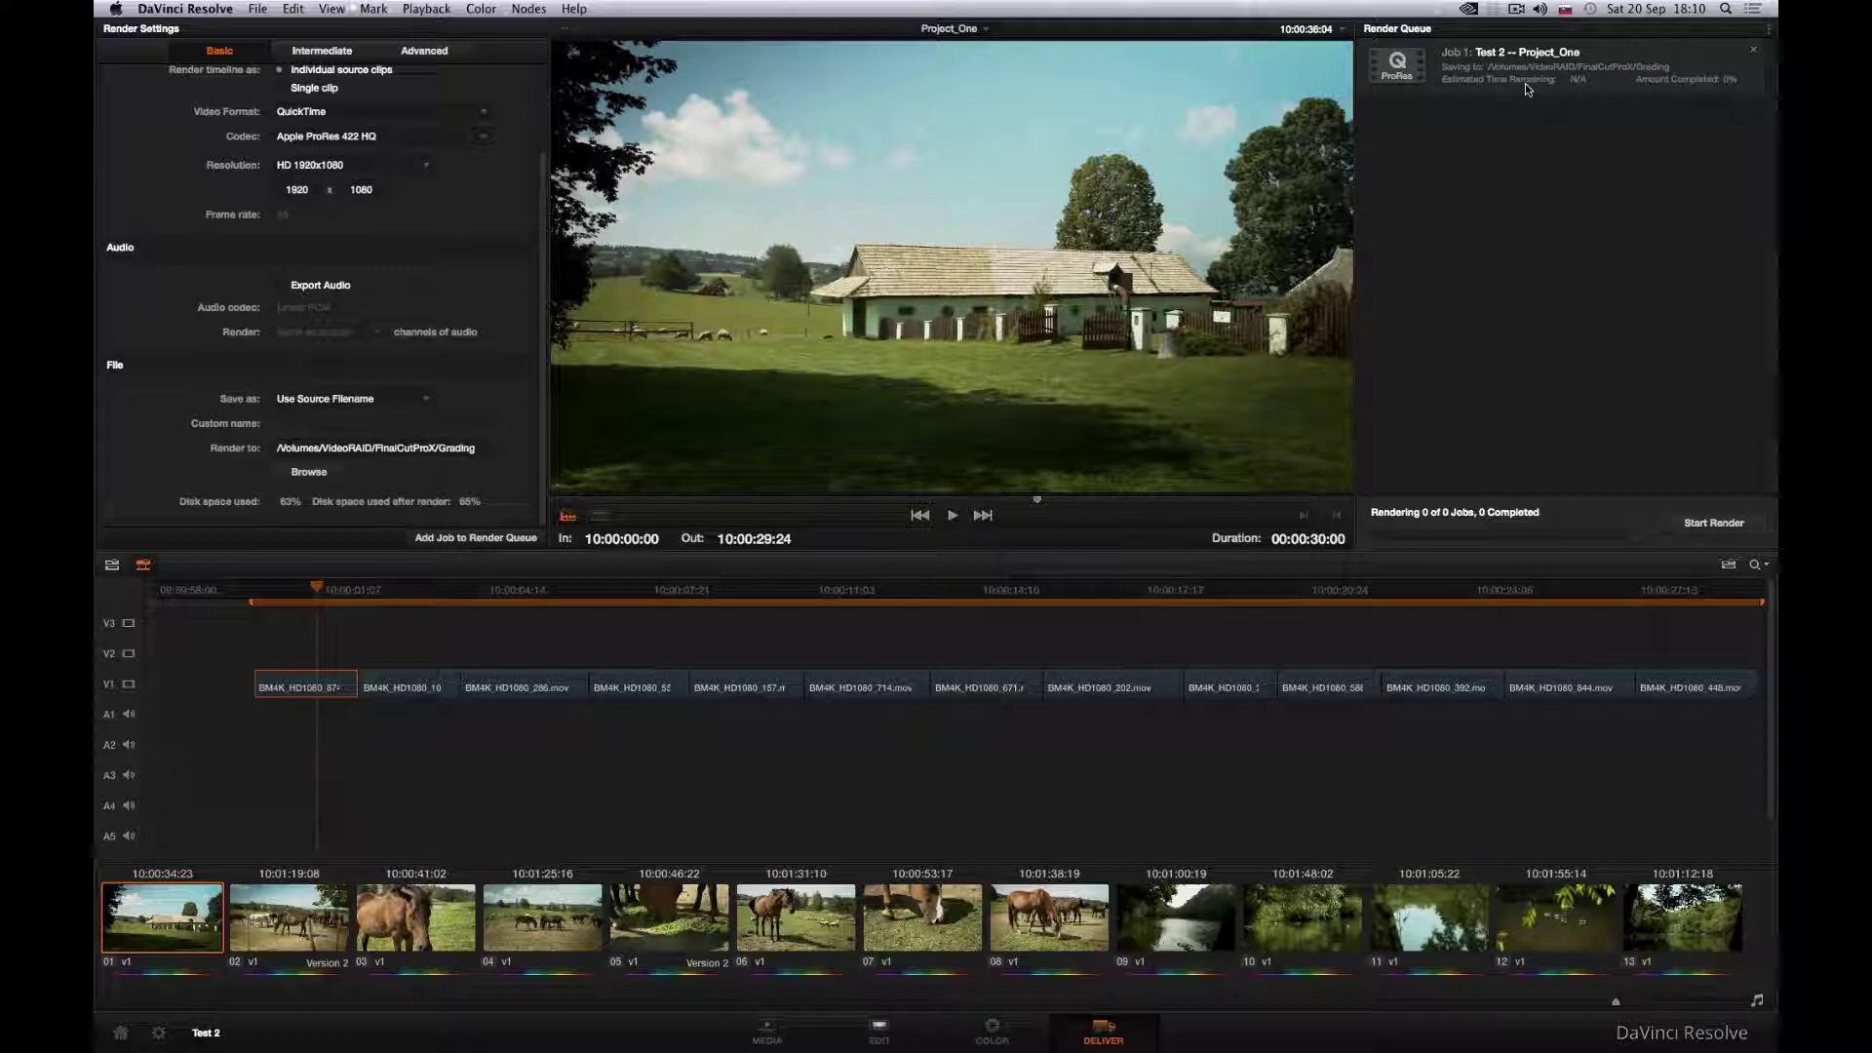
Render the queued Project_One job to 100%, then switch to the Edit page
click(1696, 525)
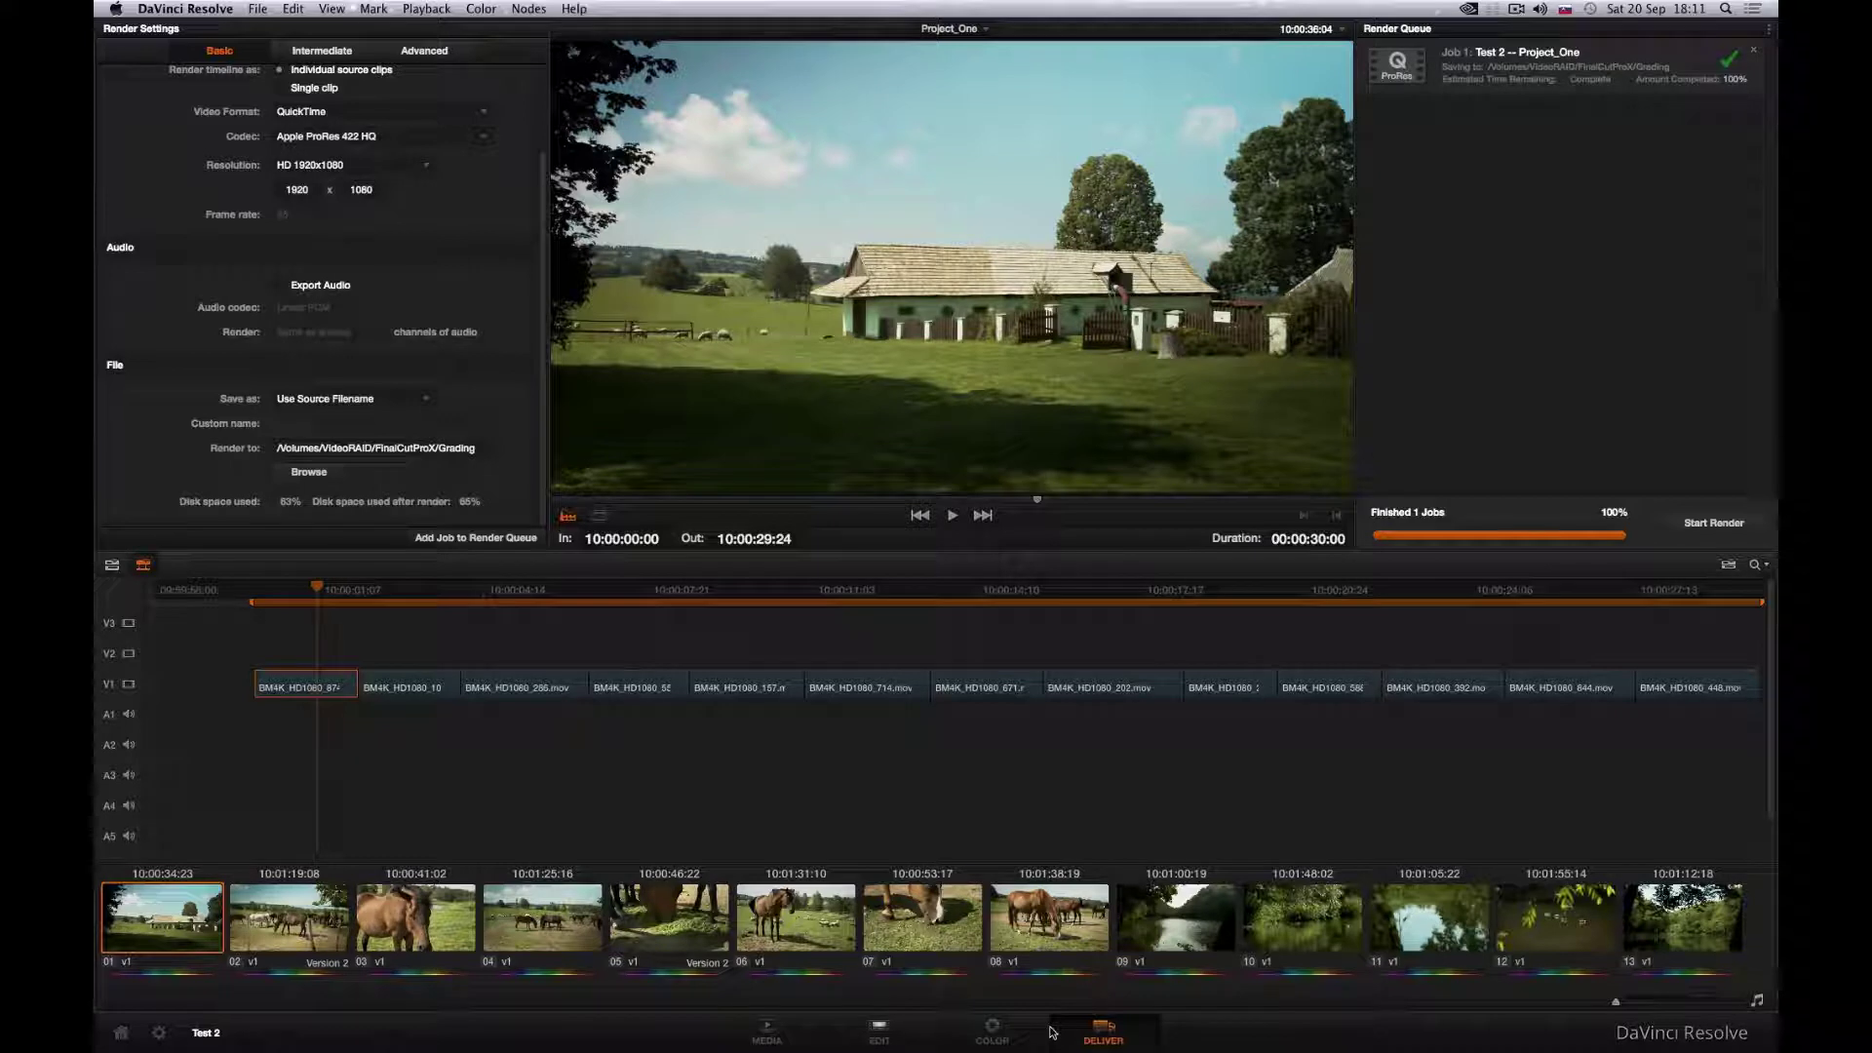
click(898, 1037)
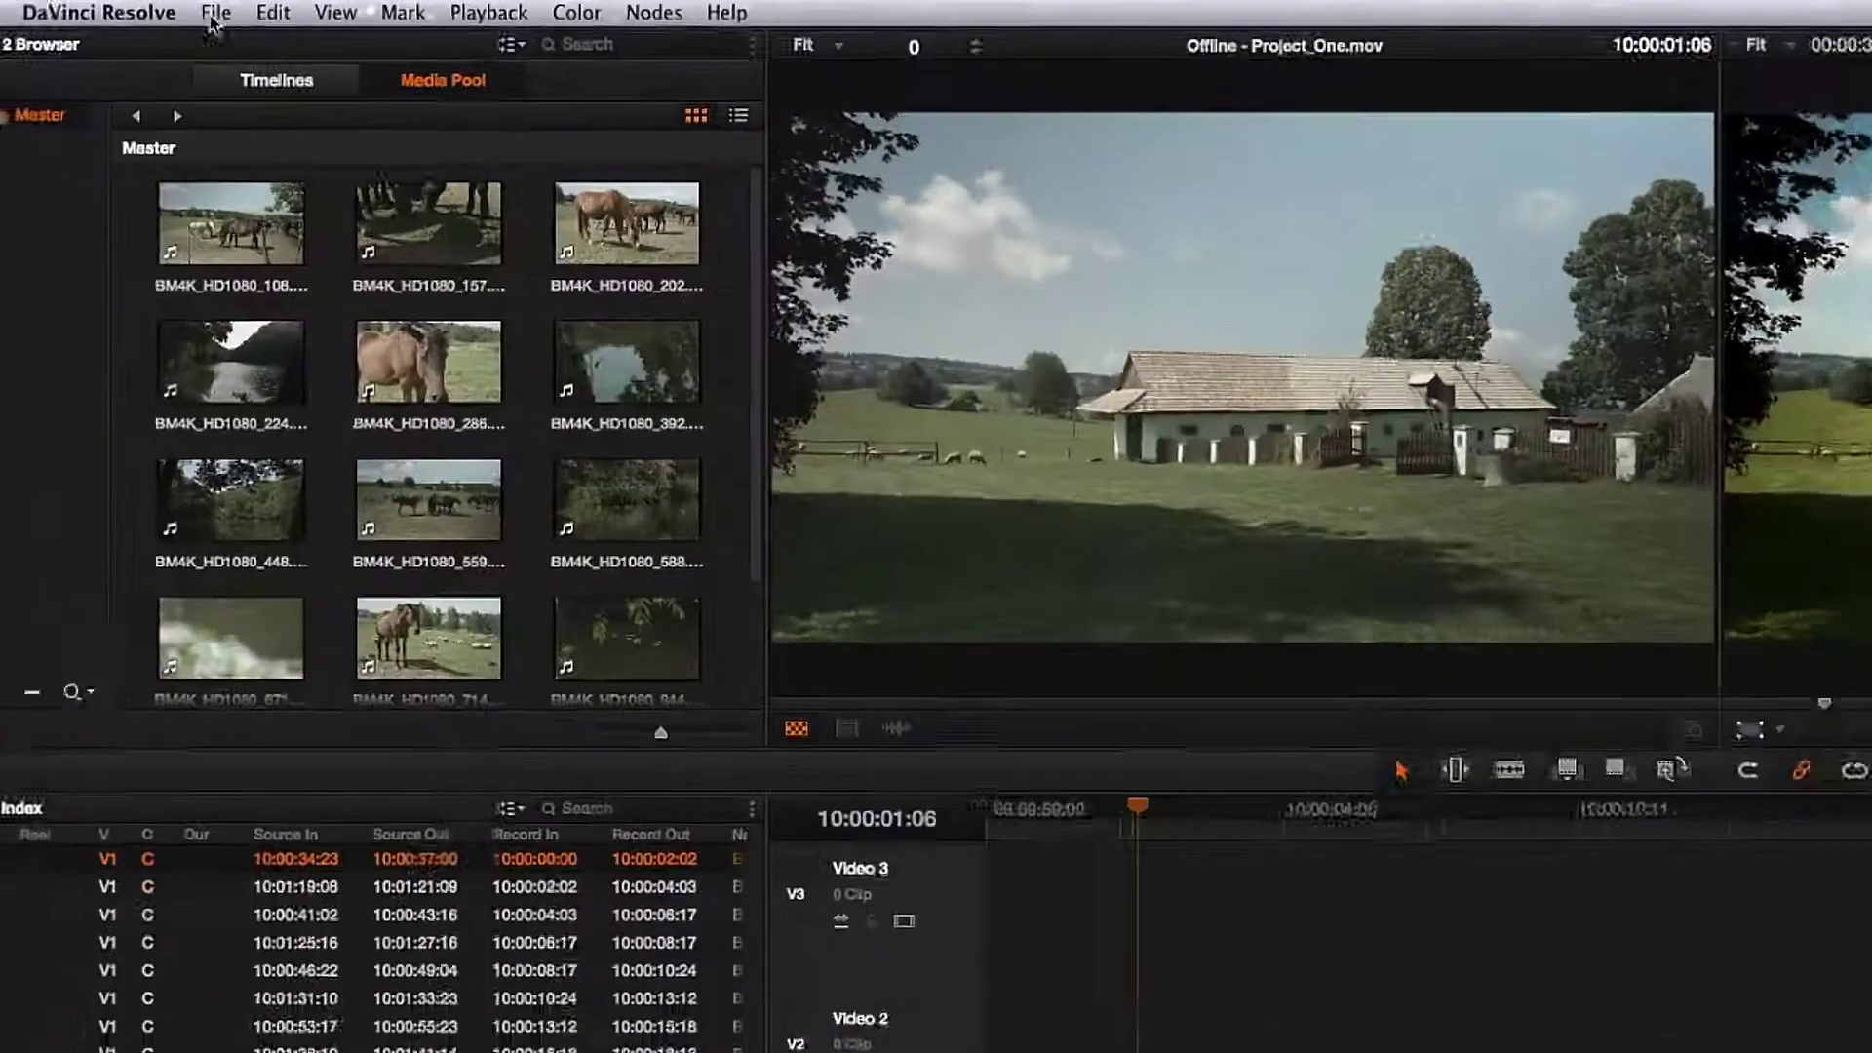
Export the timeline as FCPXML 1.3 named 'Project_One' into the Grading folder
click(256, 9)
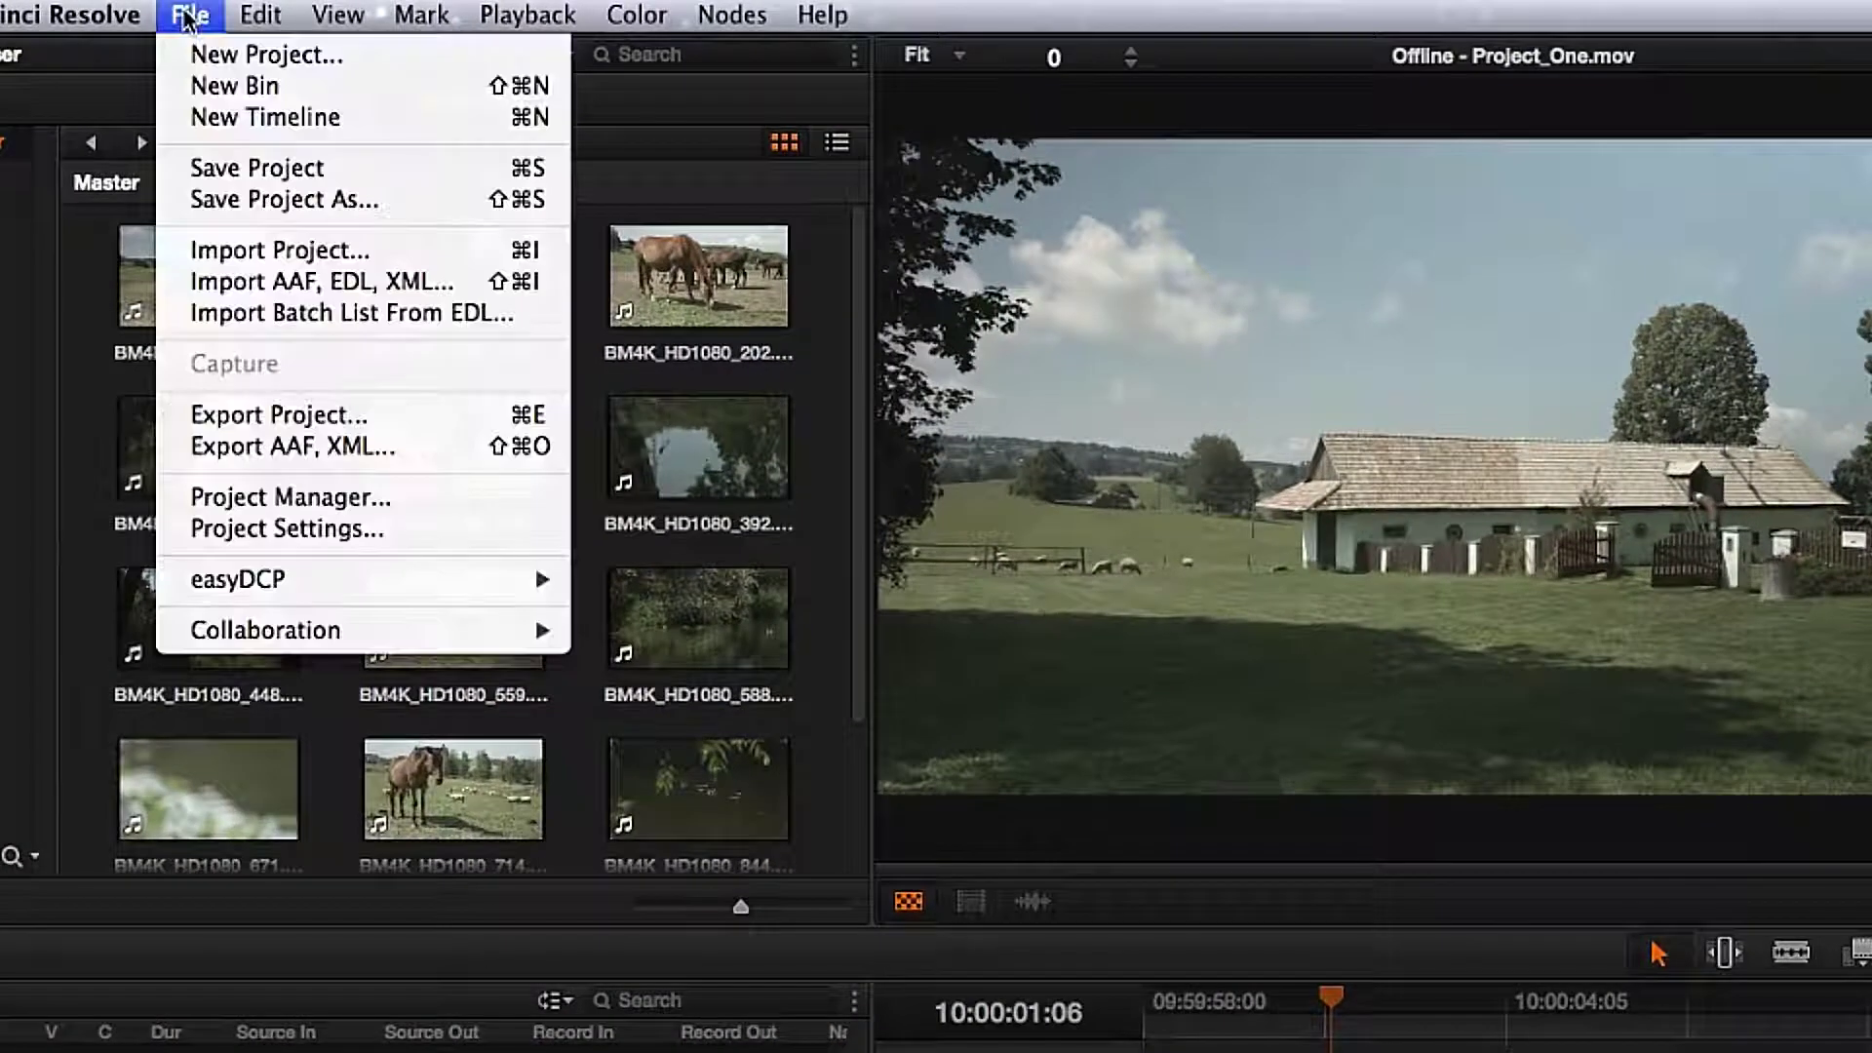
click(238, 451)
click(1140, 916)
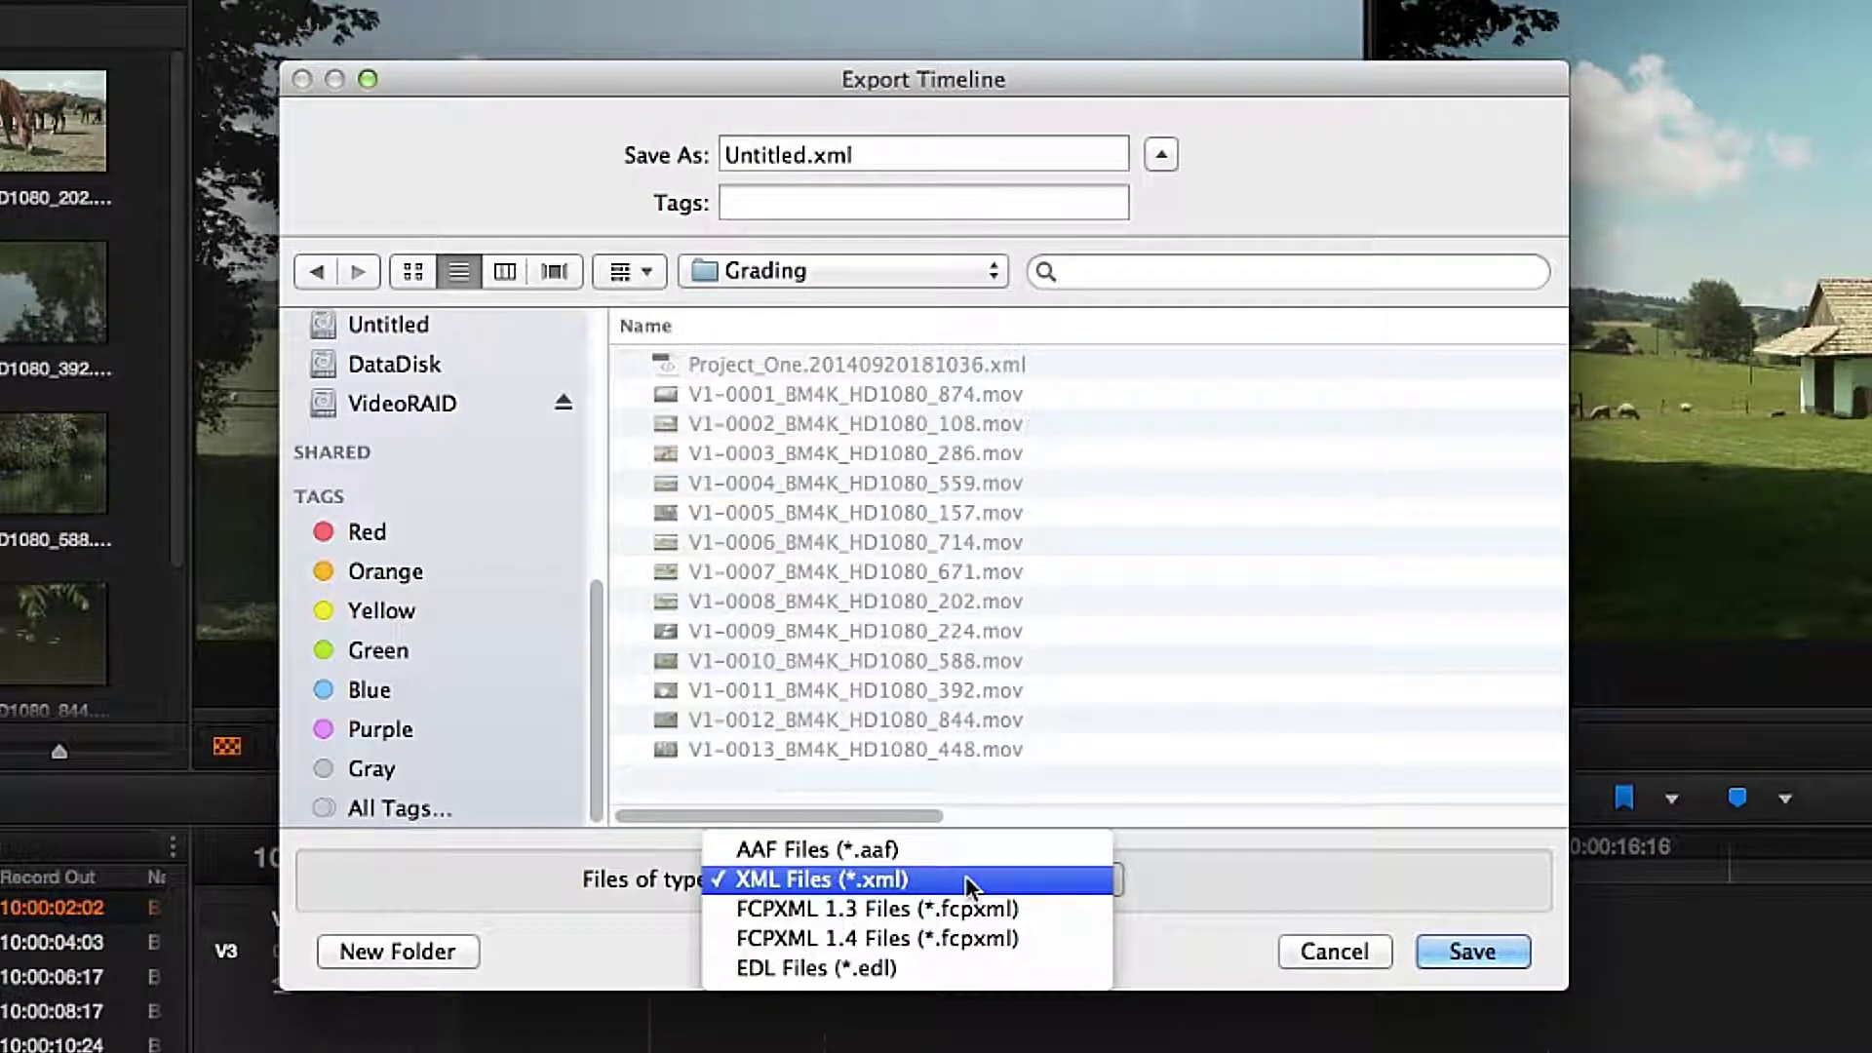
click(965, 909)
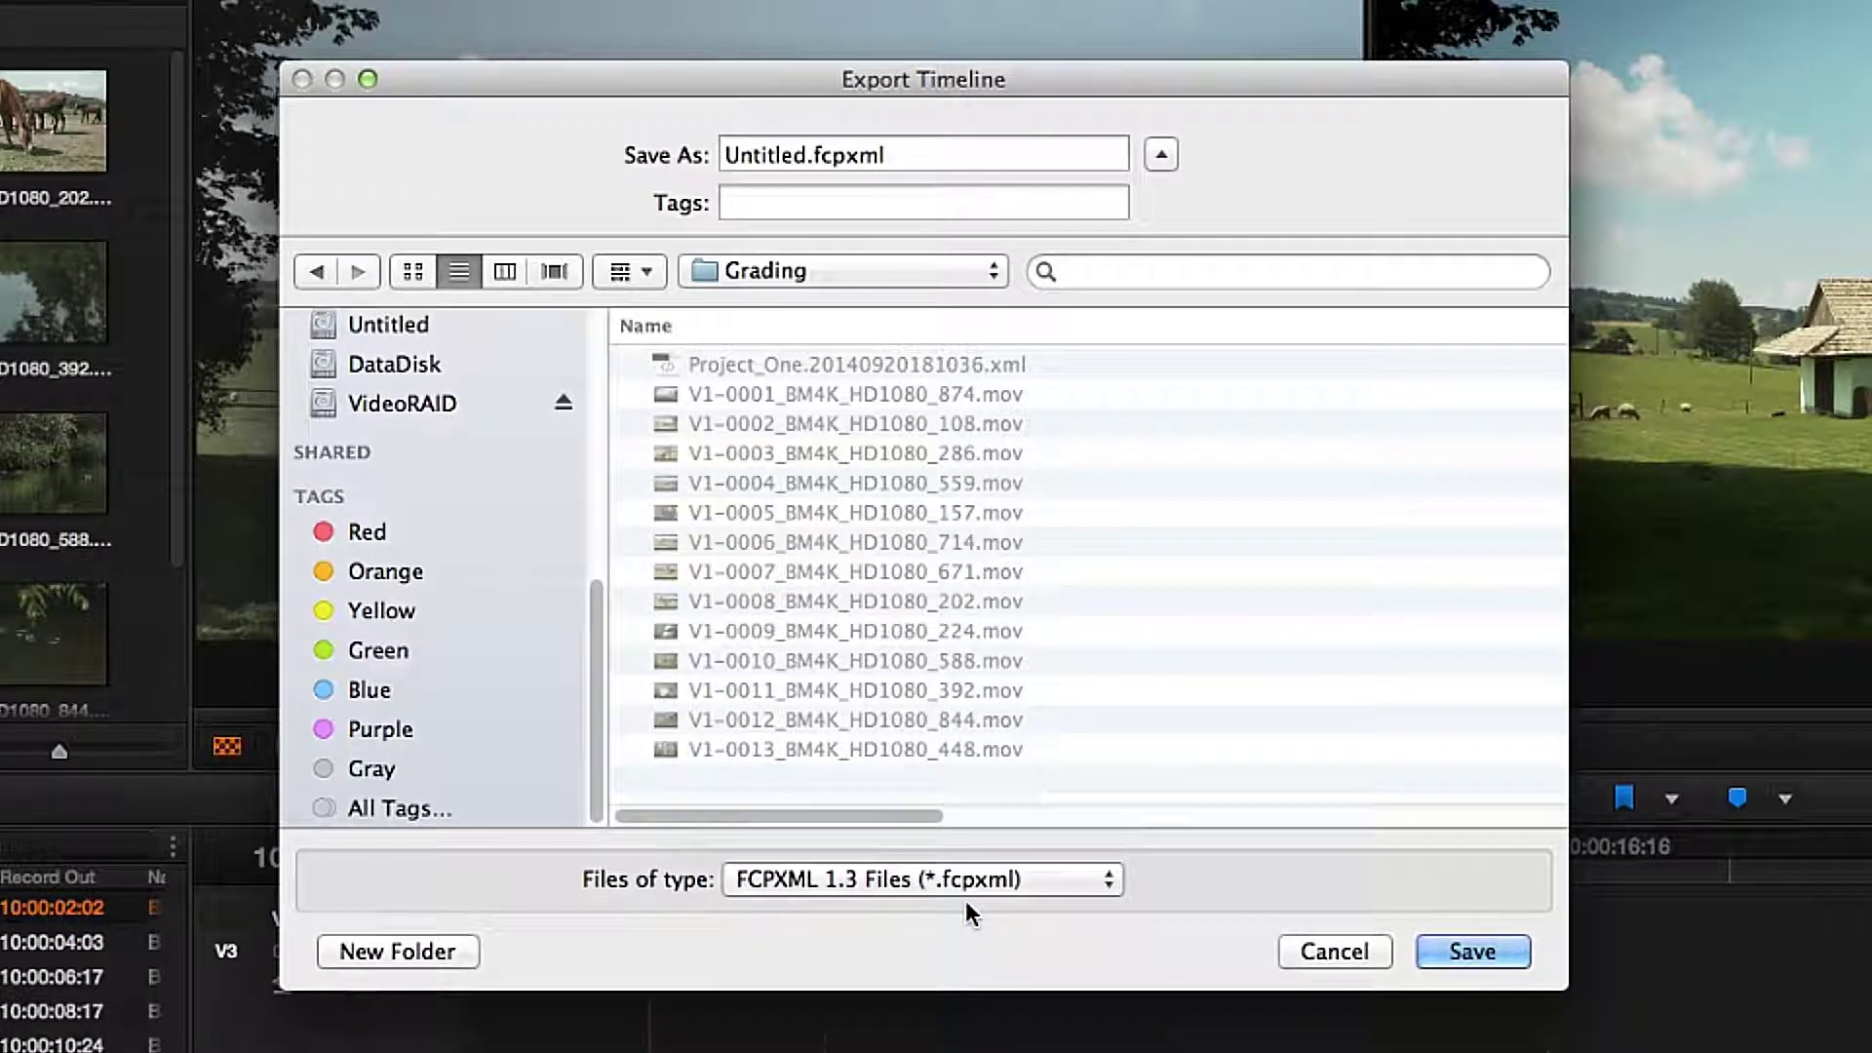
double_click(804, 156)
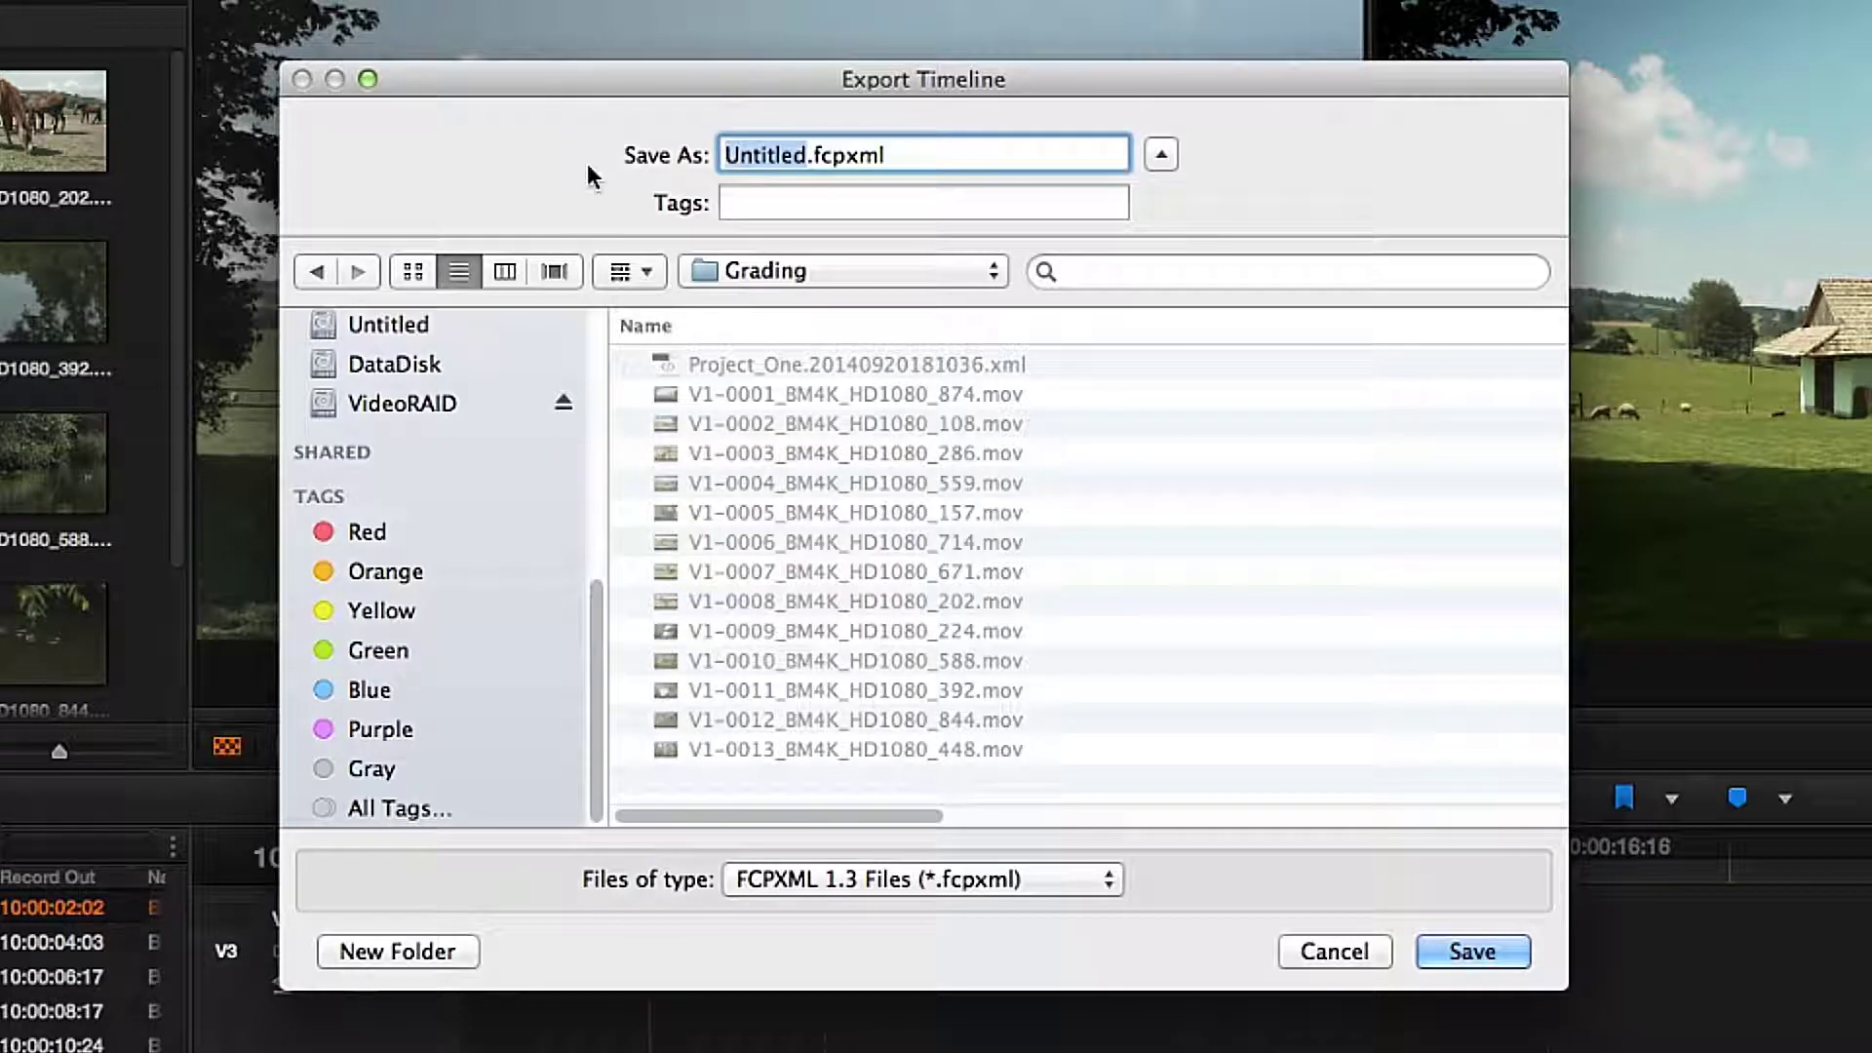
text(Project_One)
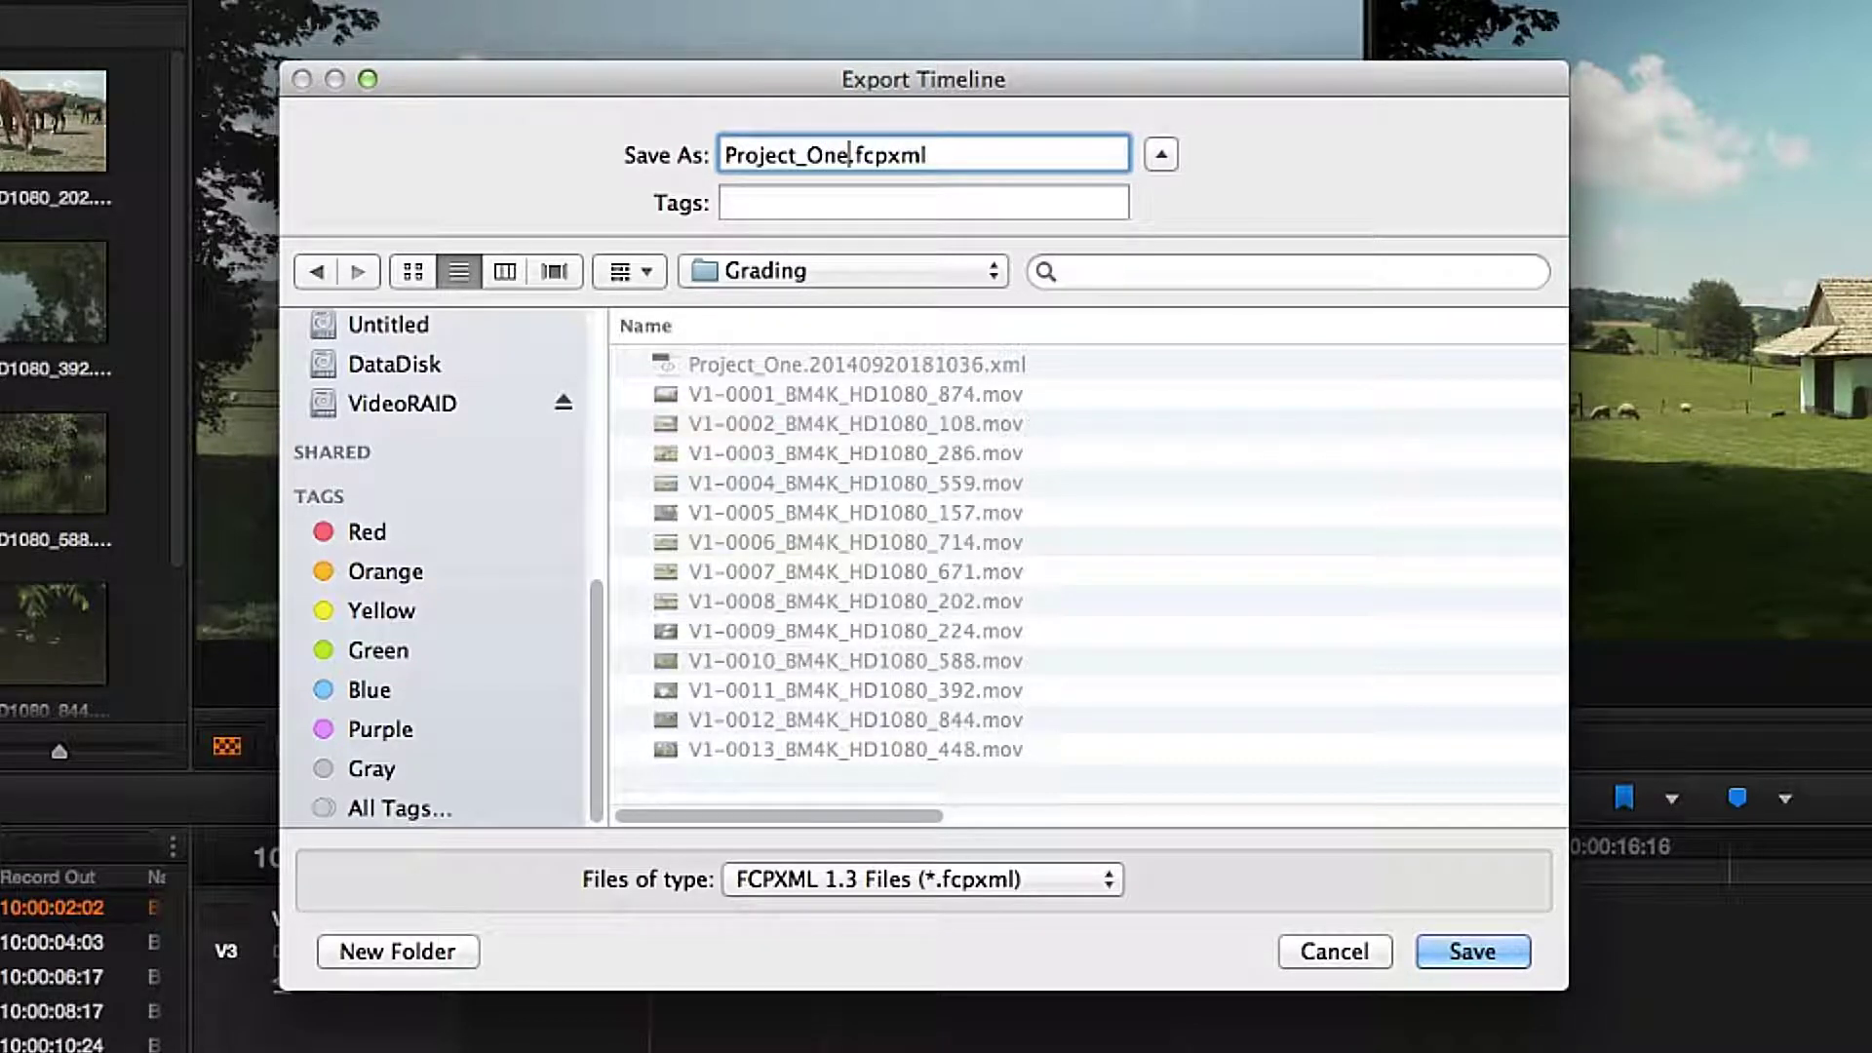
click(1443, 952)
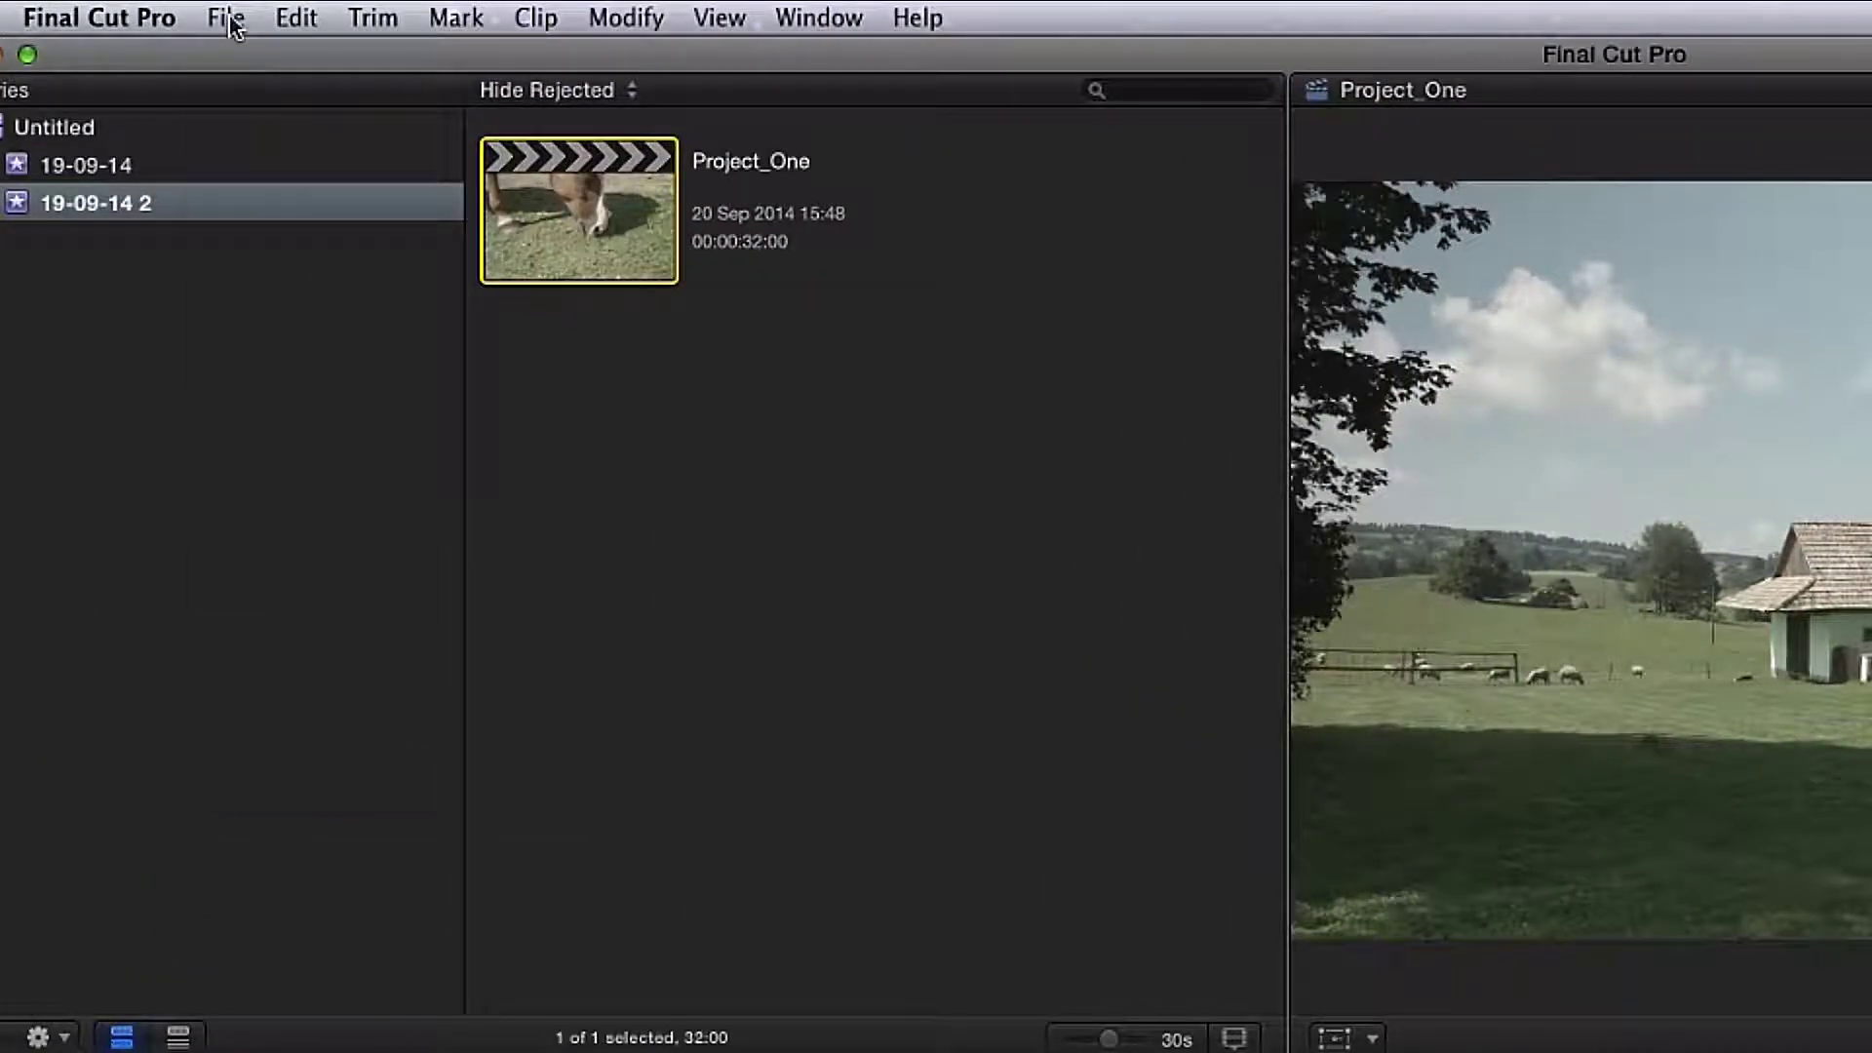
Import Project_One.fcpxml from the Grading folder into the Final Cut Pro library via File > Import > XML
click(241, 9)
mouse_move(260, 226)
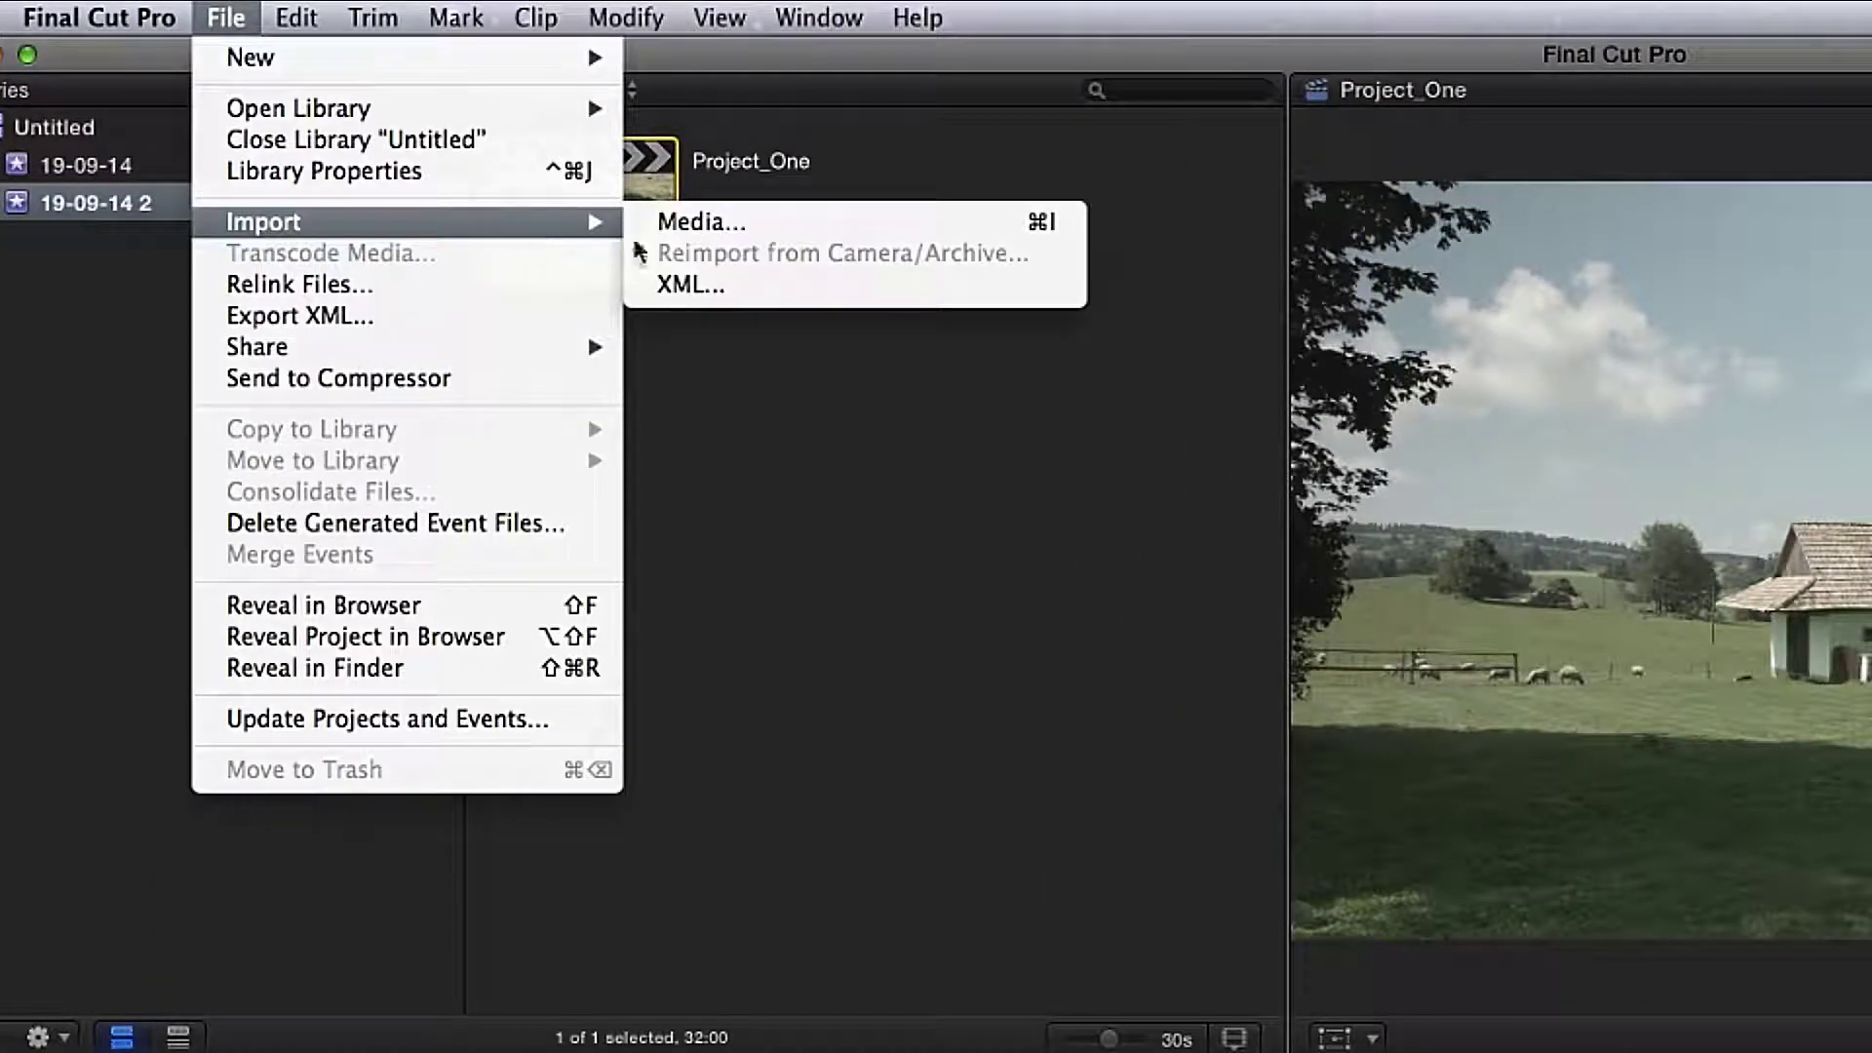
click(740, 284)
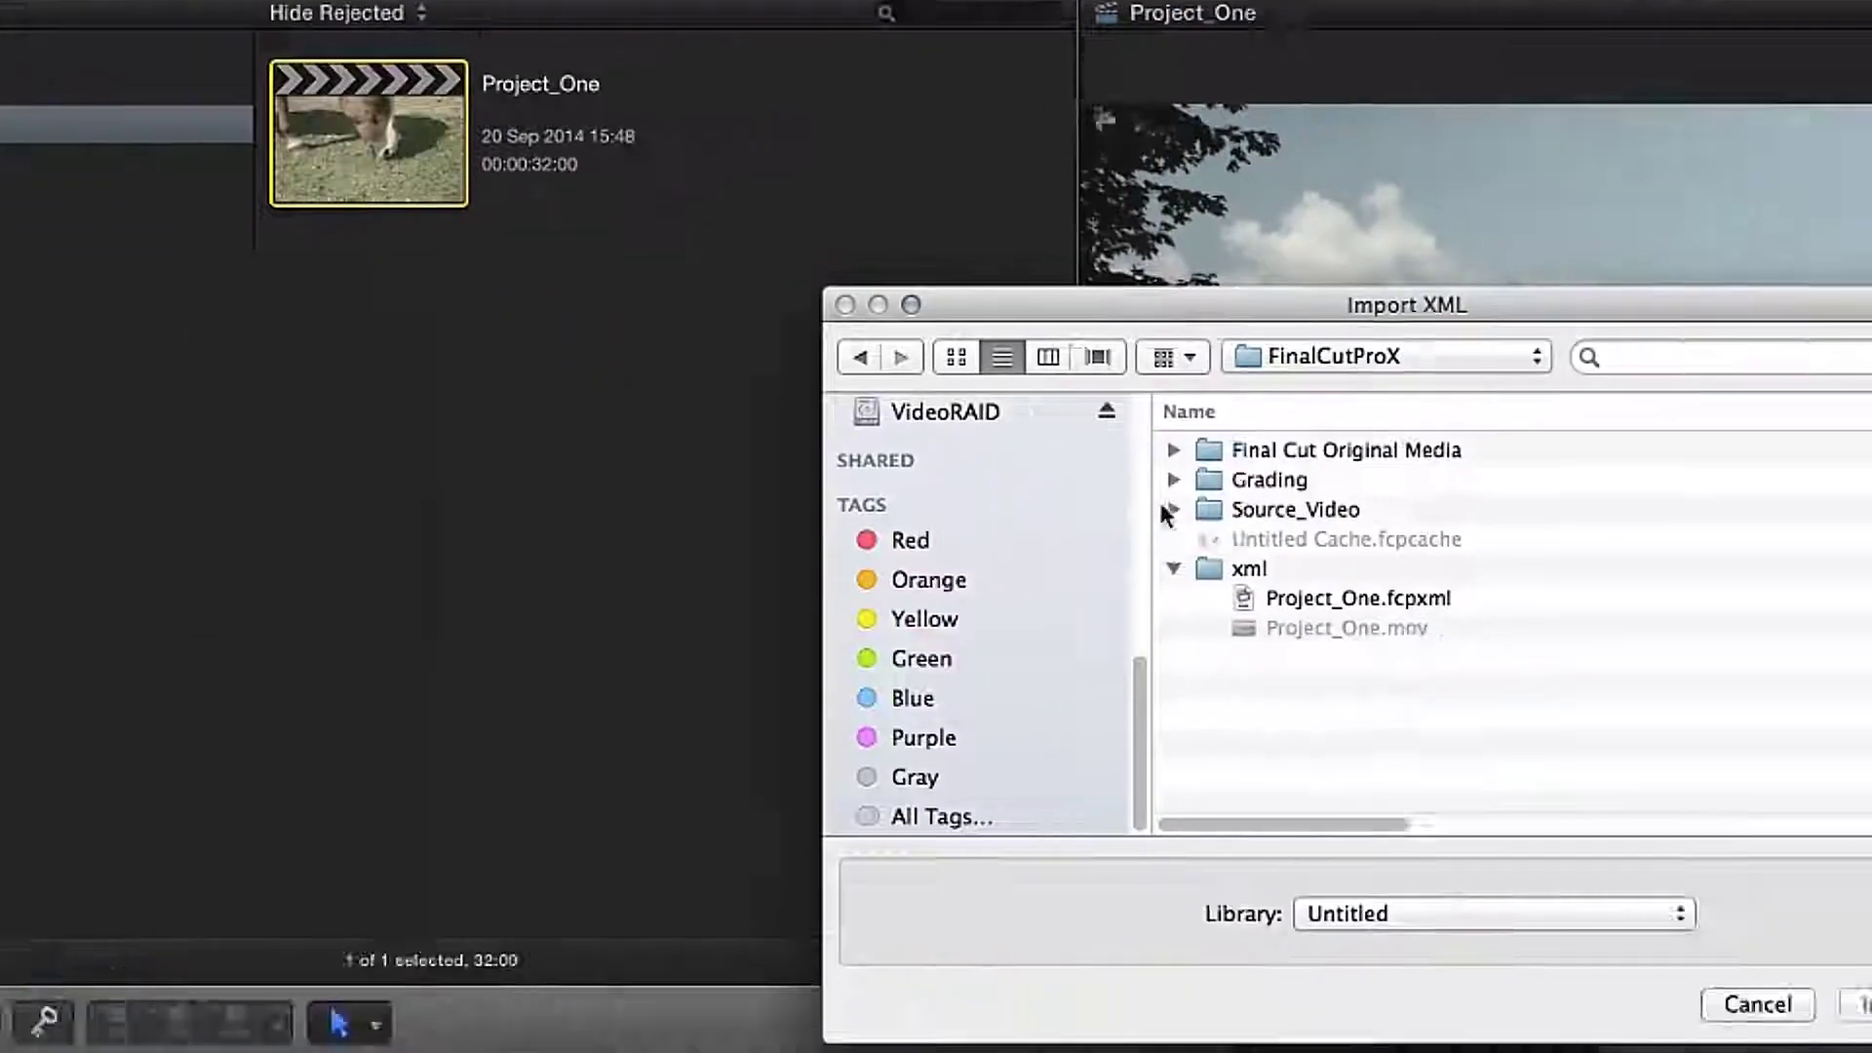
click(683, 300)
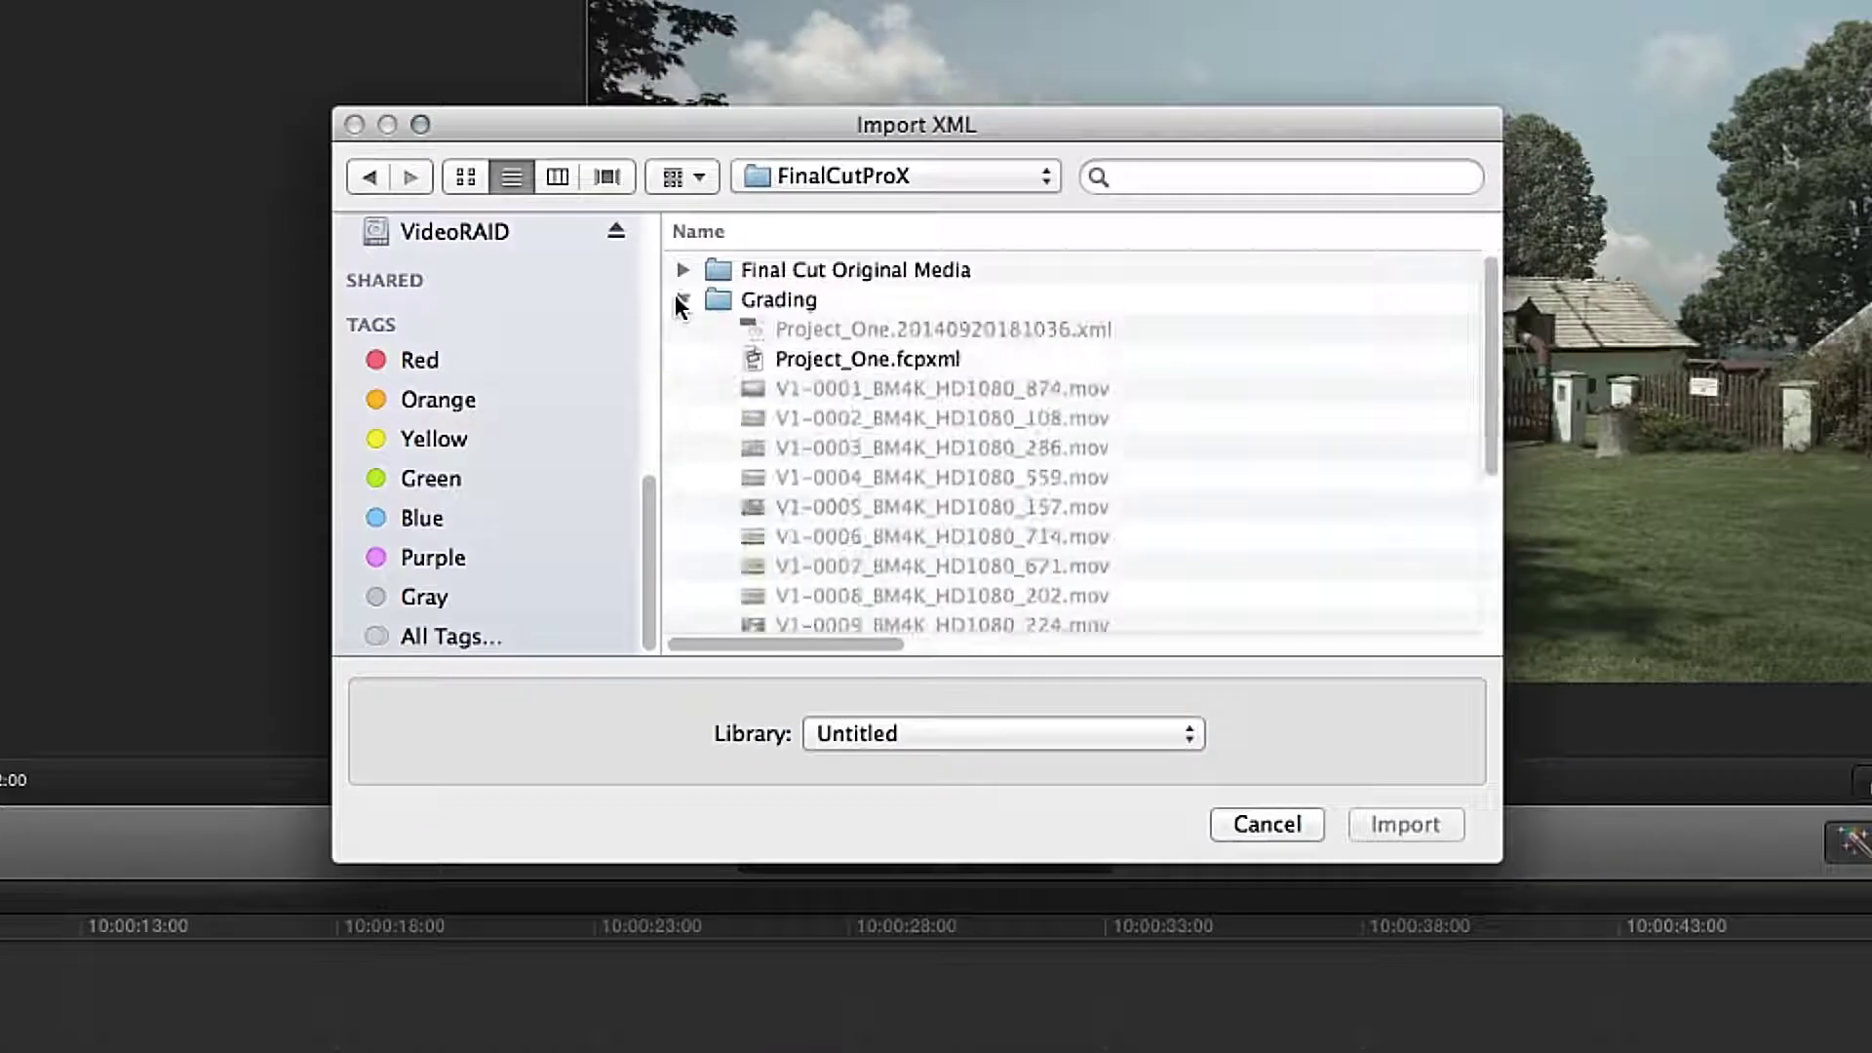
click(809, 359)
click(1400, 805)
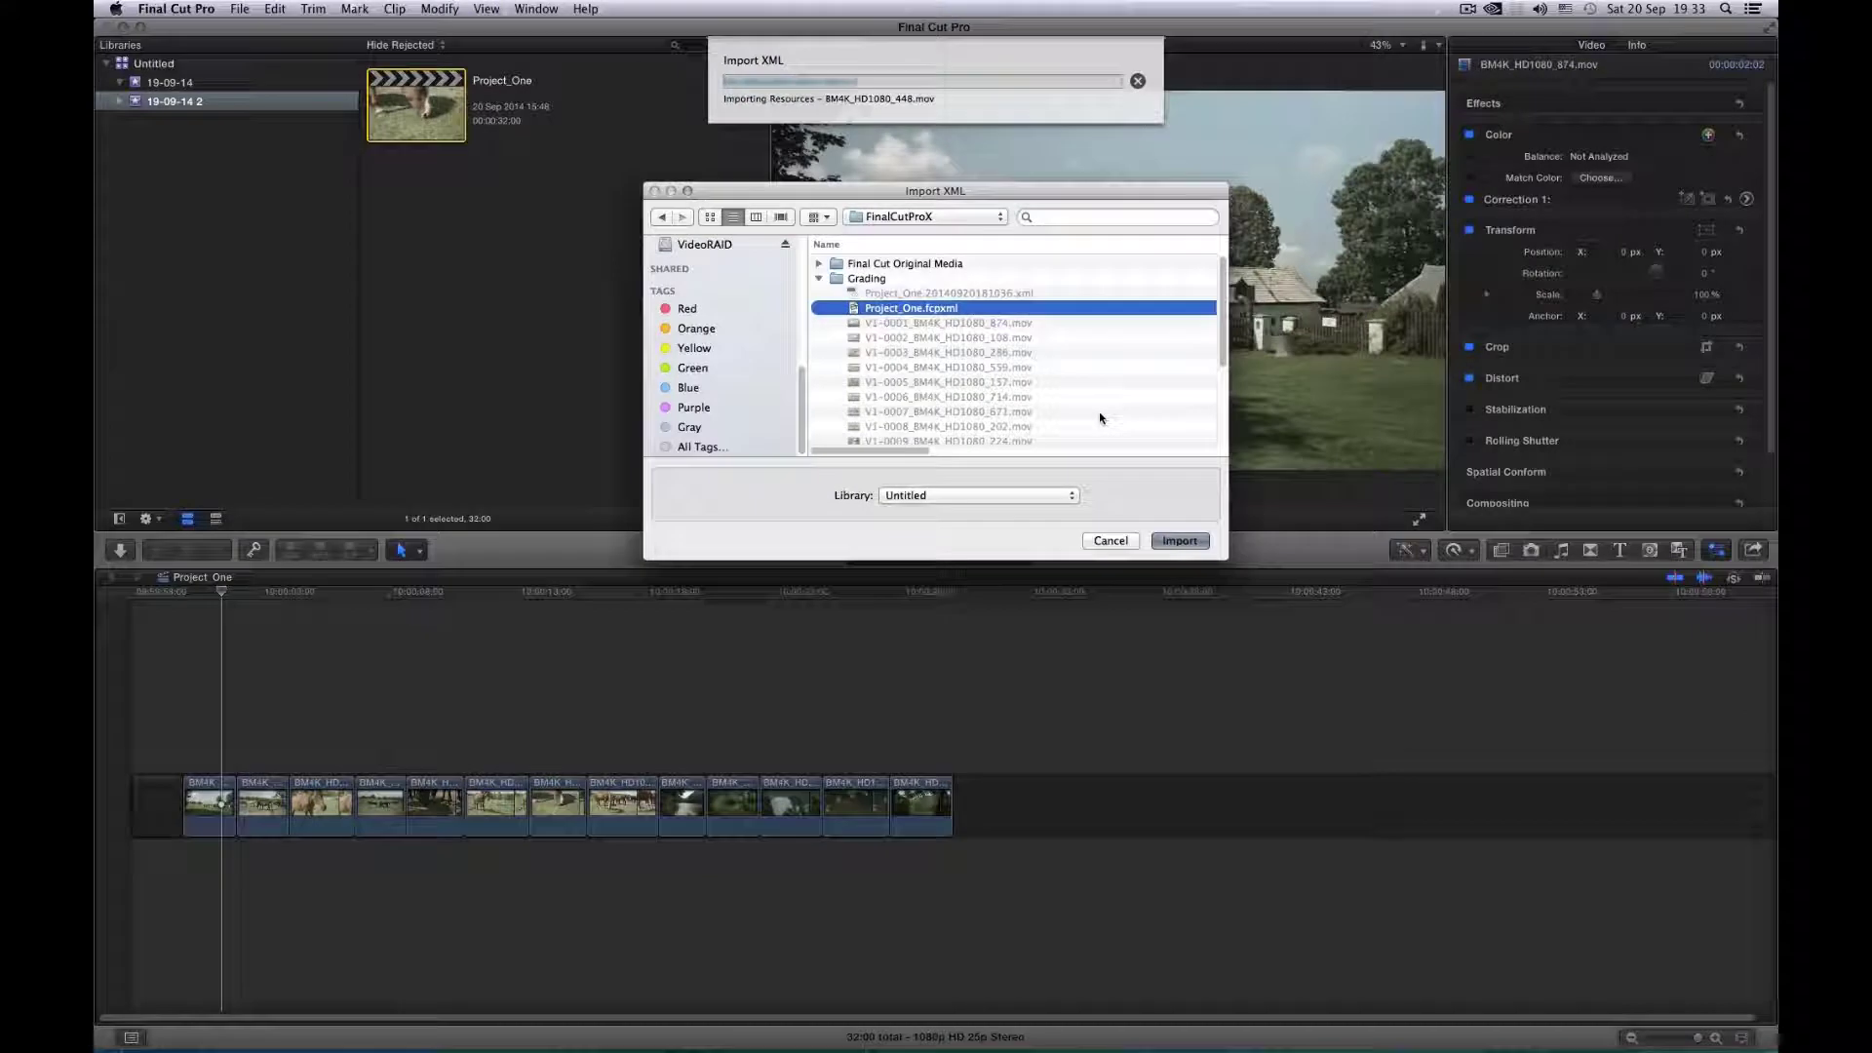